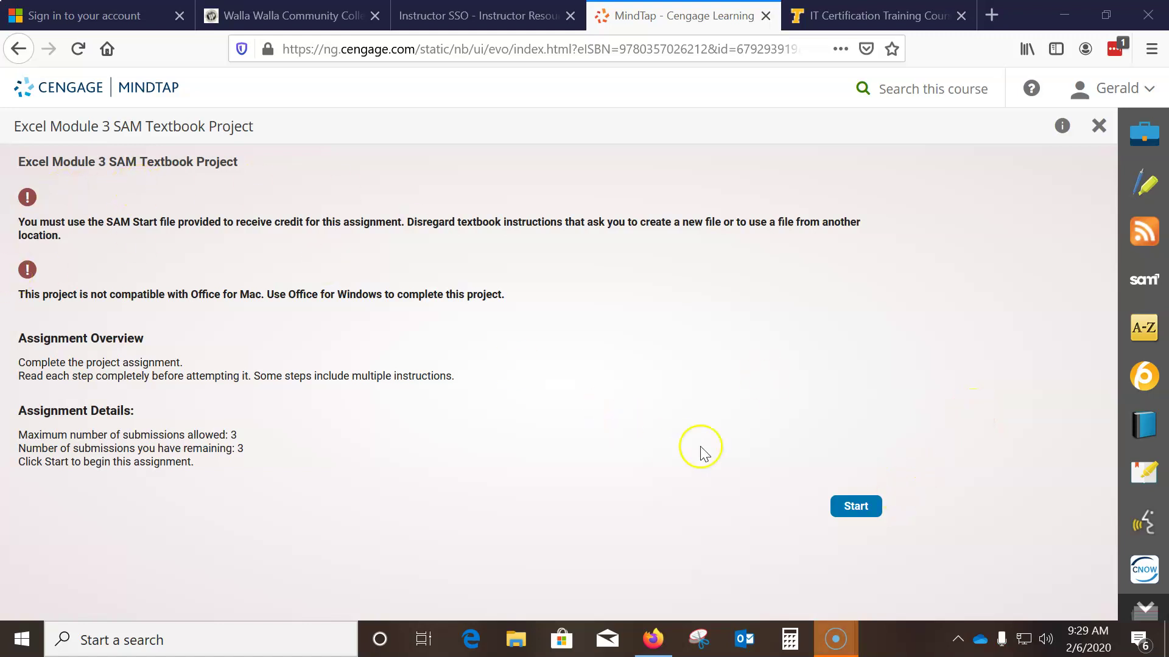
Start the Excel Module 3 SAM Textbook Project and open its start file in Excel
click(872, 506)
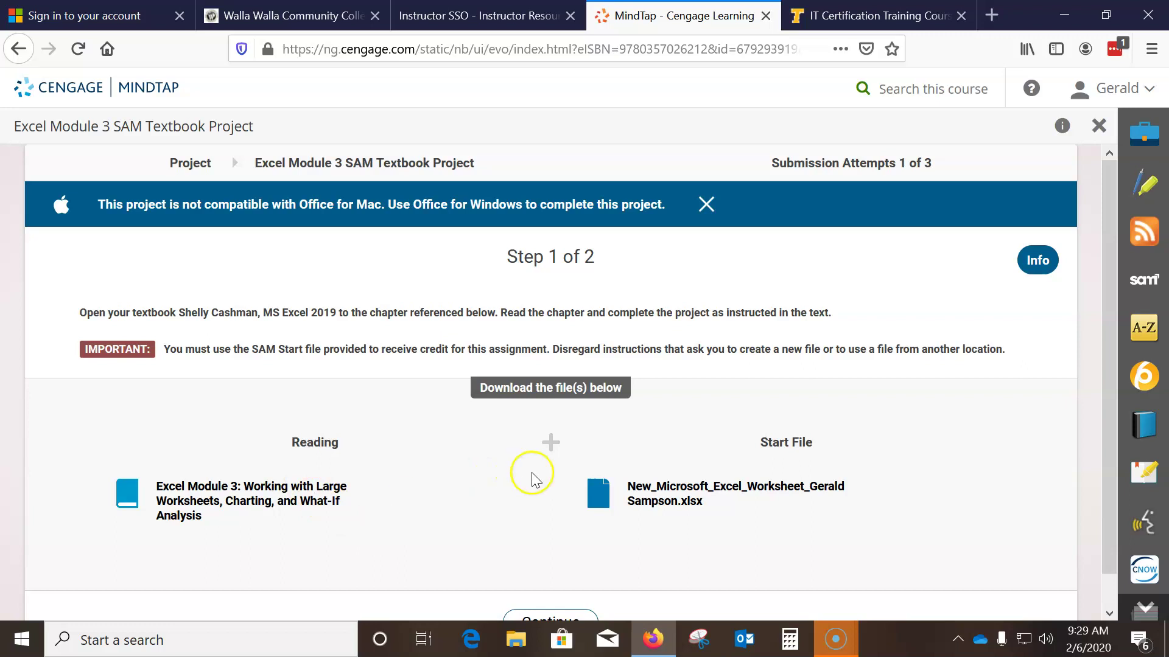
click(597, 495)
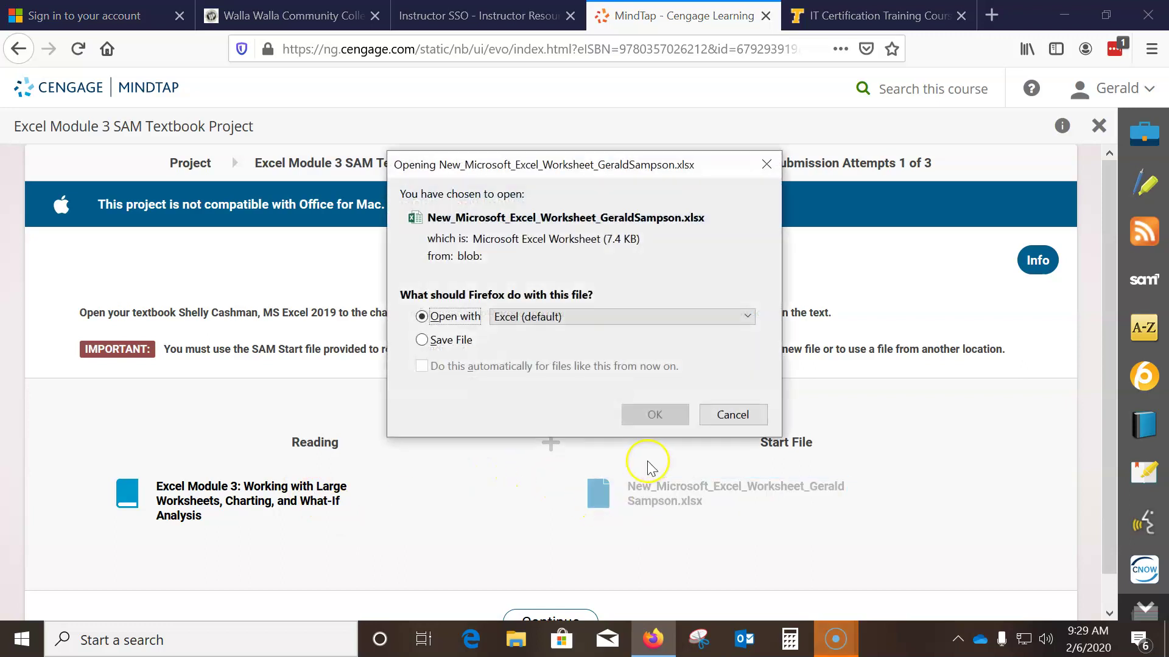
click(656, 414)
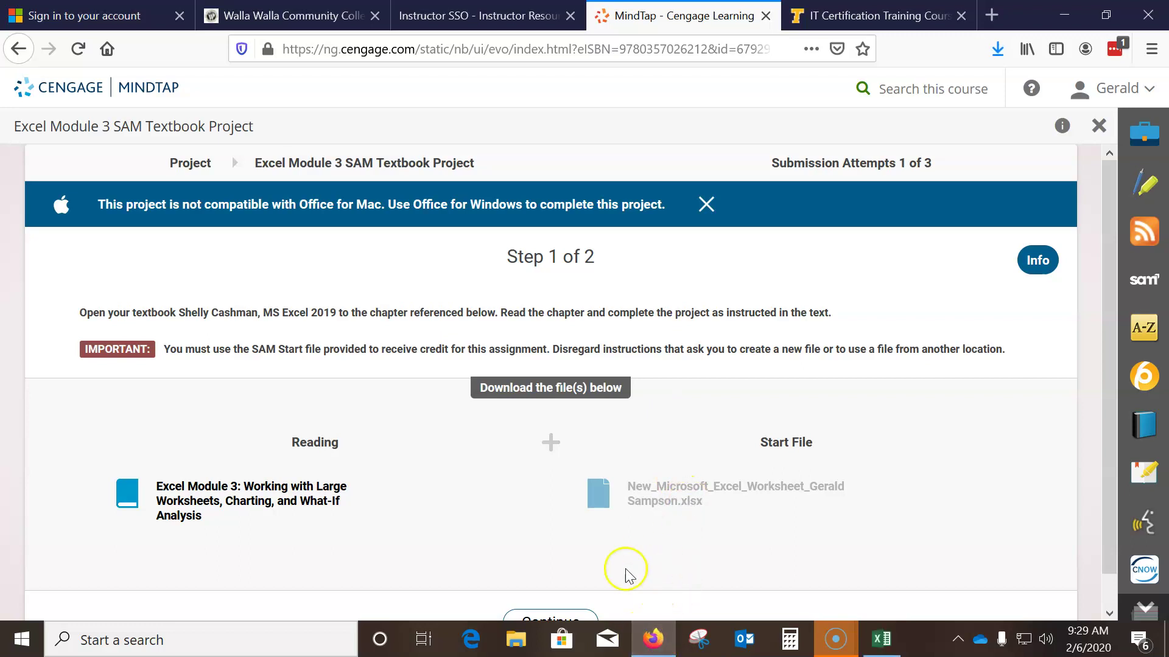
Continue to Step 2 of the project and copy the expected SC_EX_3_Manola file name without its extension
scroll(615, 572, down, 1)
click(548, 589)
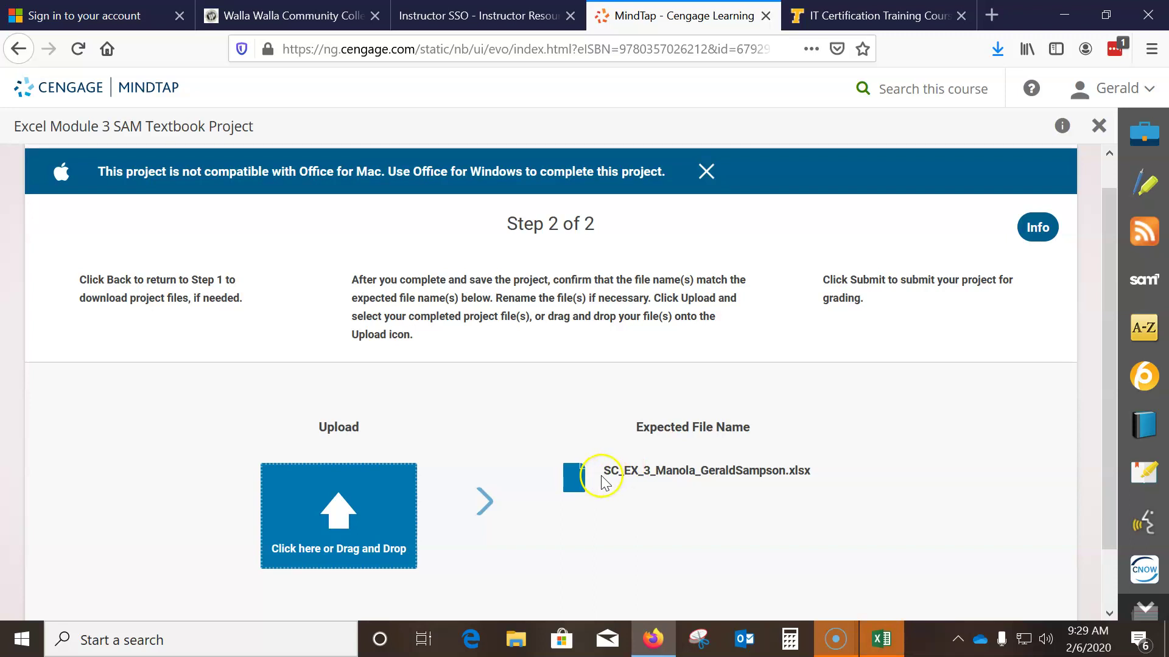
drag(602, 470, 789, 471)
right_click(789, 472)
click(801, 482)
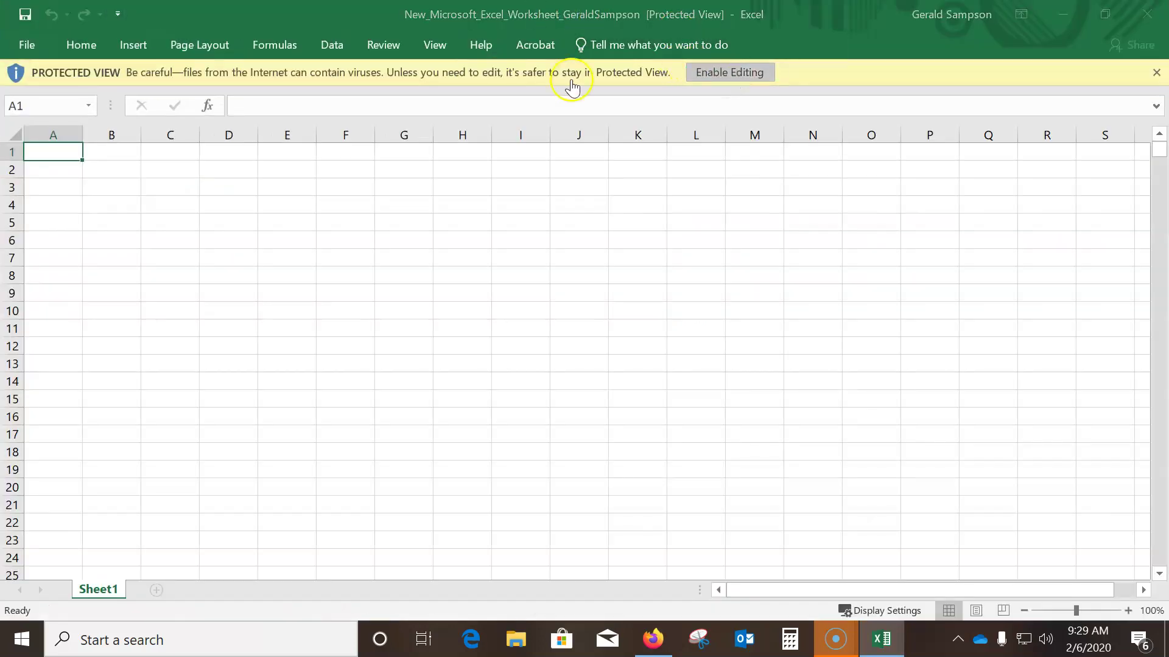
Begin saving the workbook as a new file, browsing on K-Drive (K:) to the student's own folder under __CS110 and AGRI108
click(26, 44)
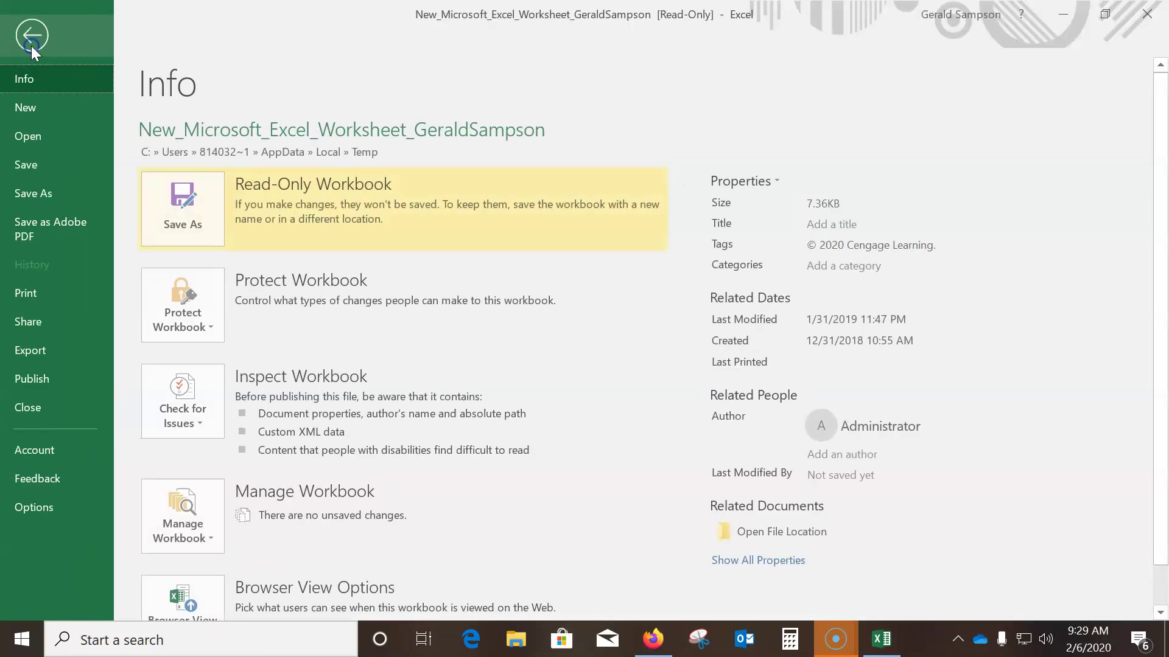
click(30, 191)
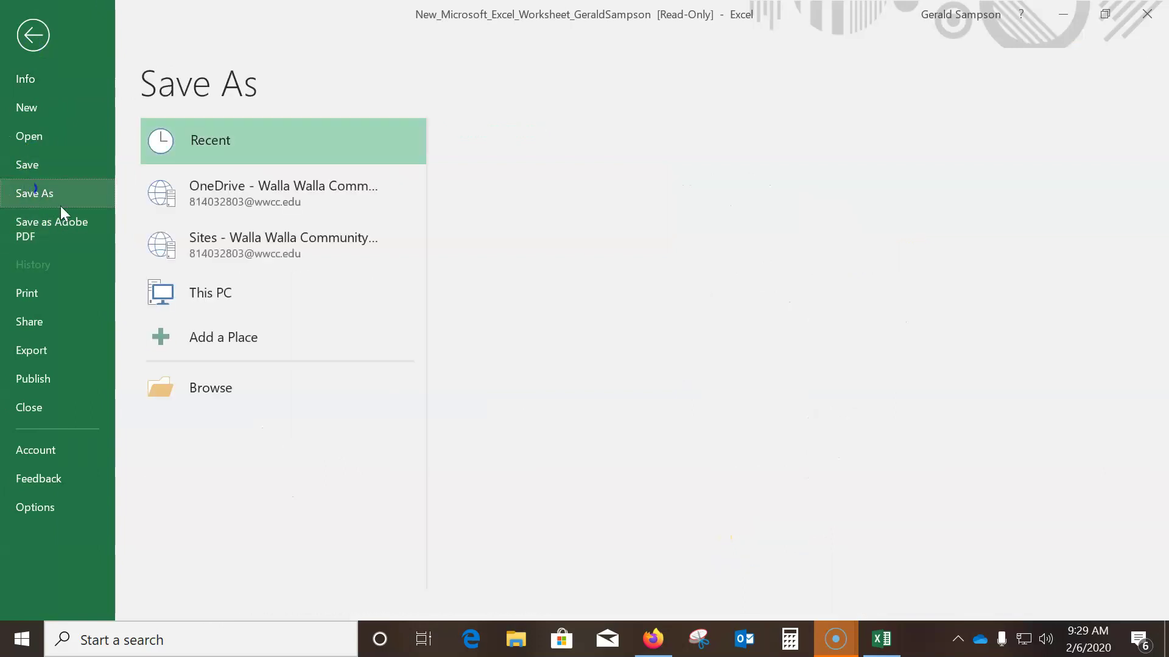
click(210, 393)
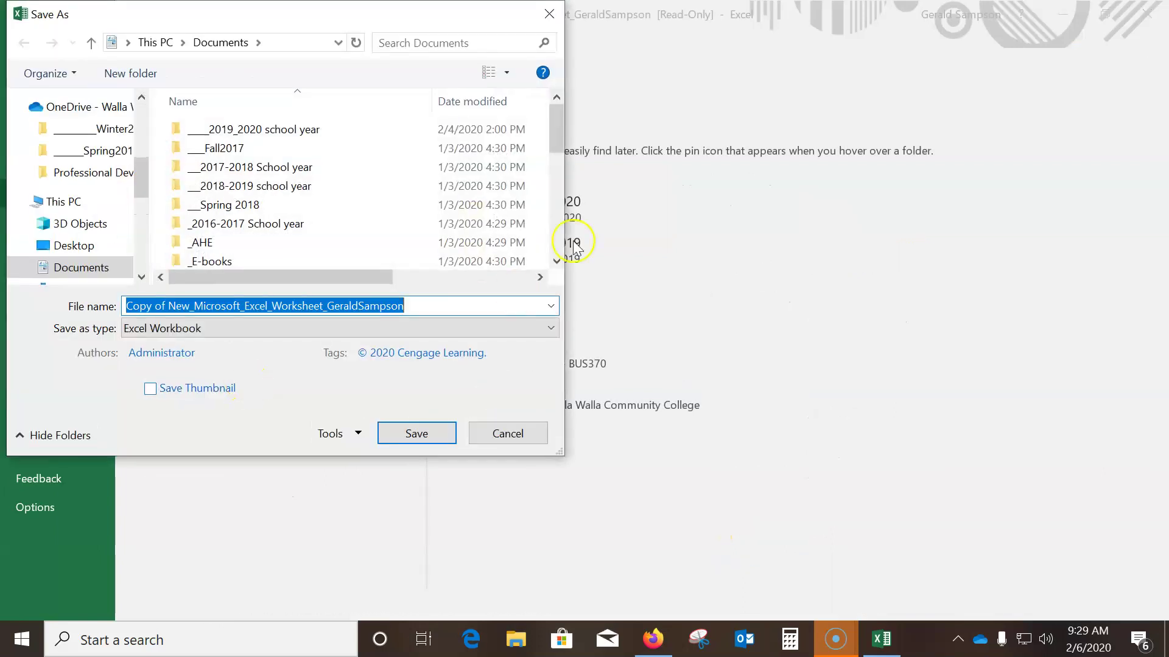
drag(140, 172, 147, 228)
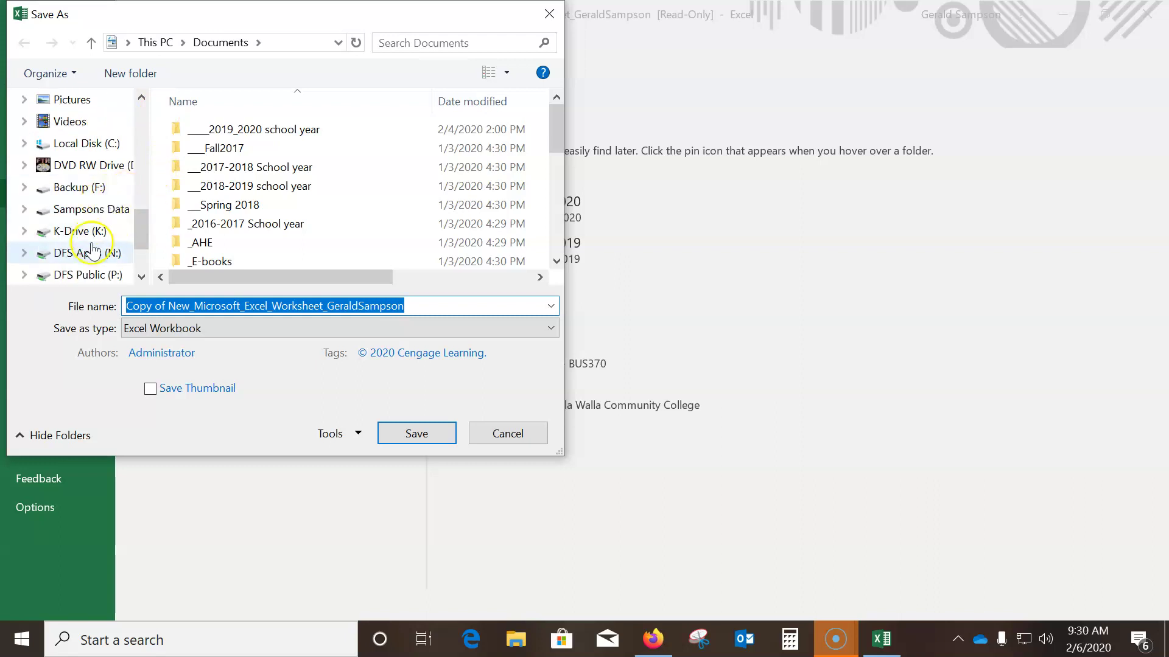
scroll(92, 250, down, 2)
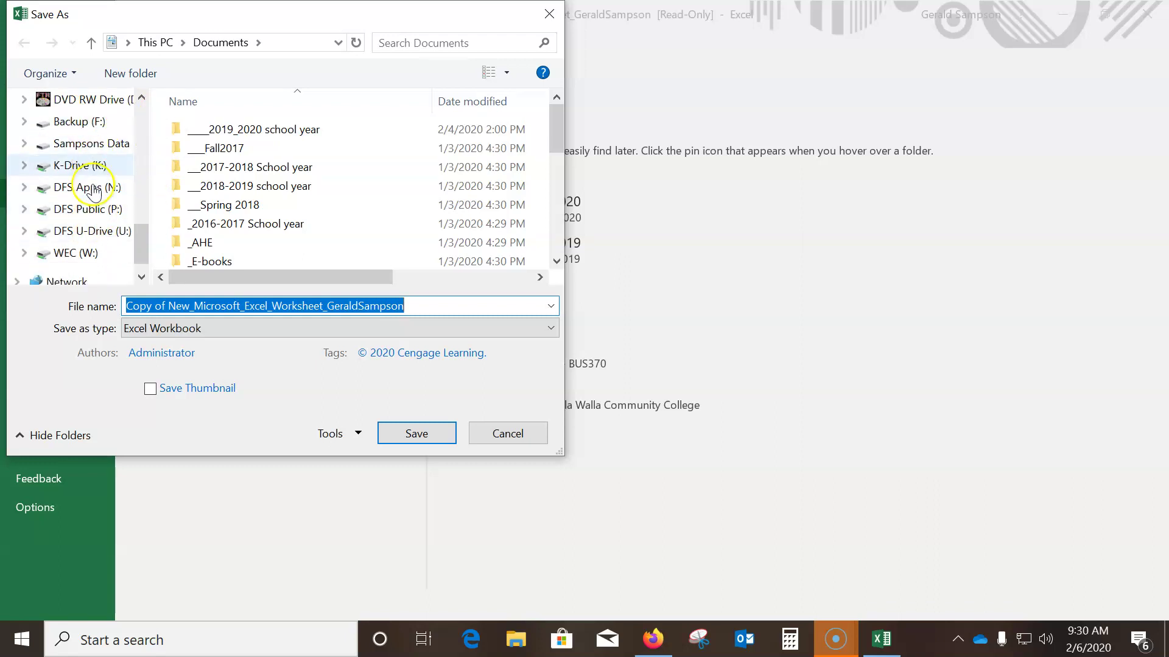
click(91, 164)
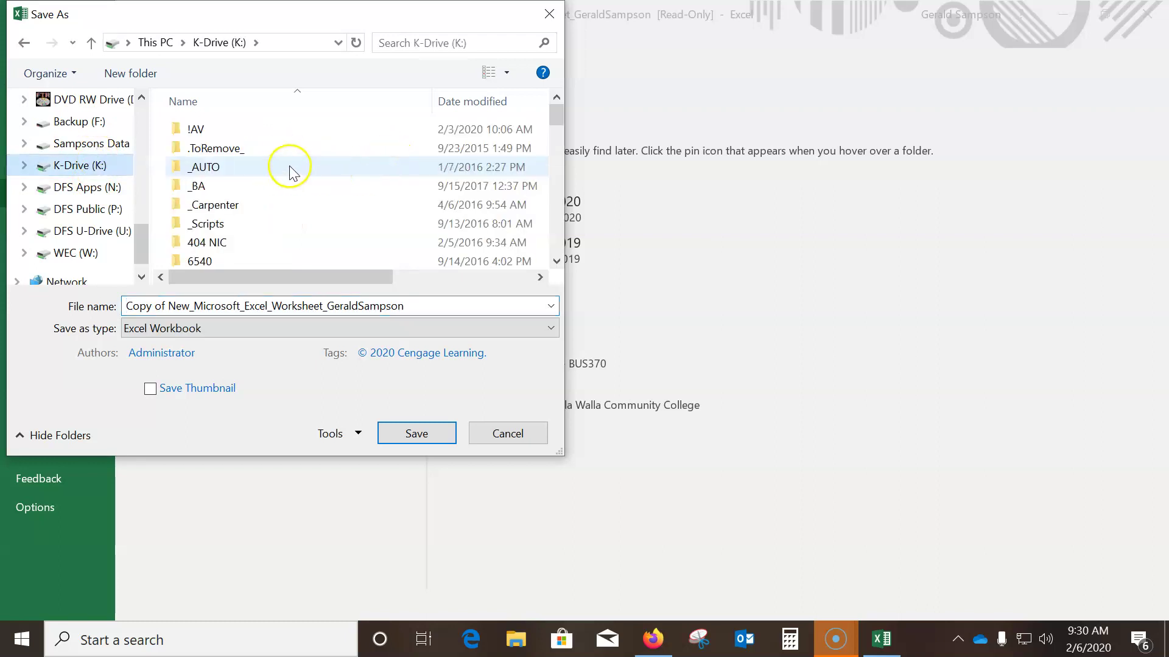
scroll(290, 172, down, 1)
double_click(280, 247)
double_click(244, 165)
scroll(274, 163, down, 8)
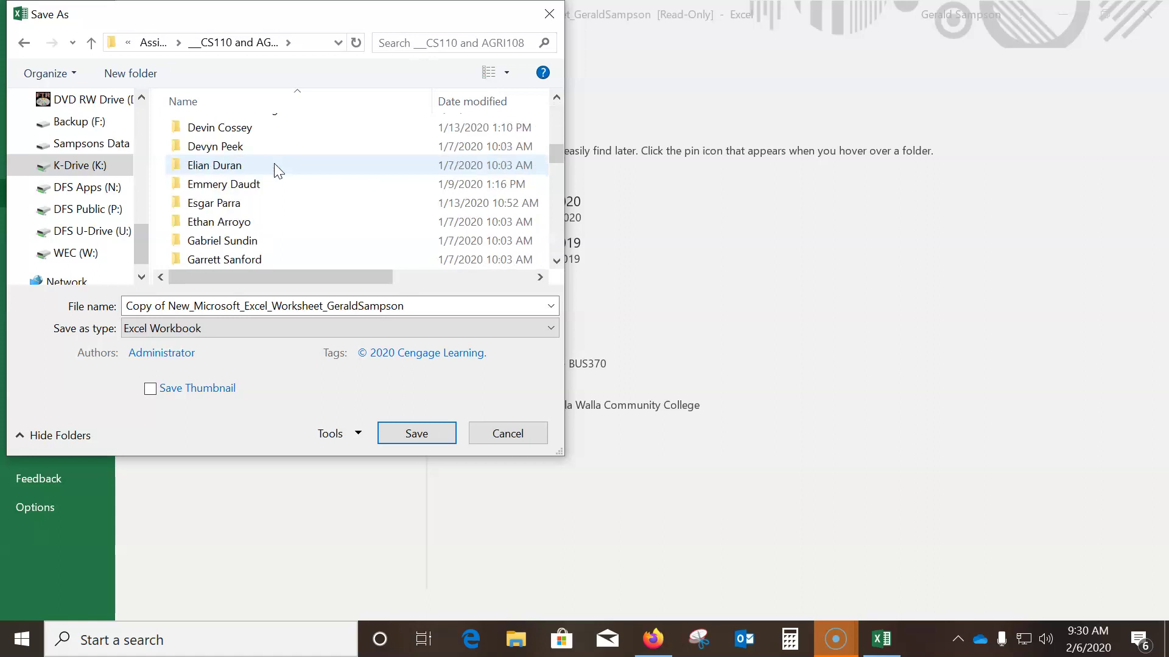
scroll(274, 163, down, 1)
double_click(225, 222)
Paste the copied SC_EX_3_Manola file name and save the workbook under it
click(254, 306)
right_click(262, 306)
click(316, 382)
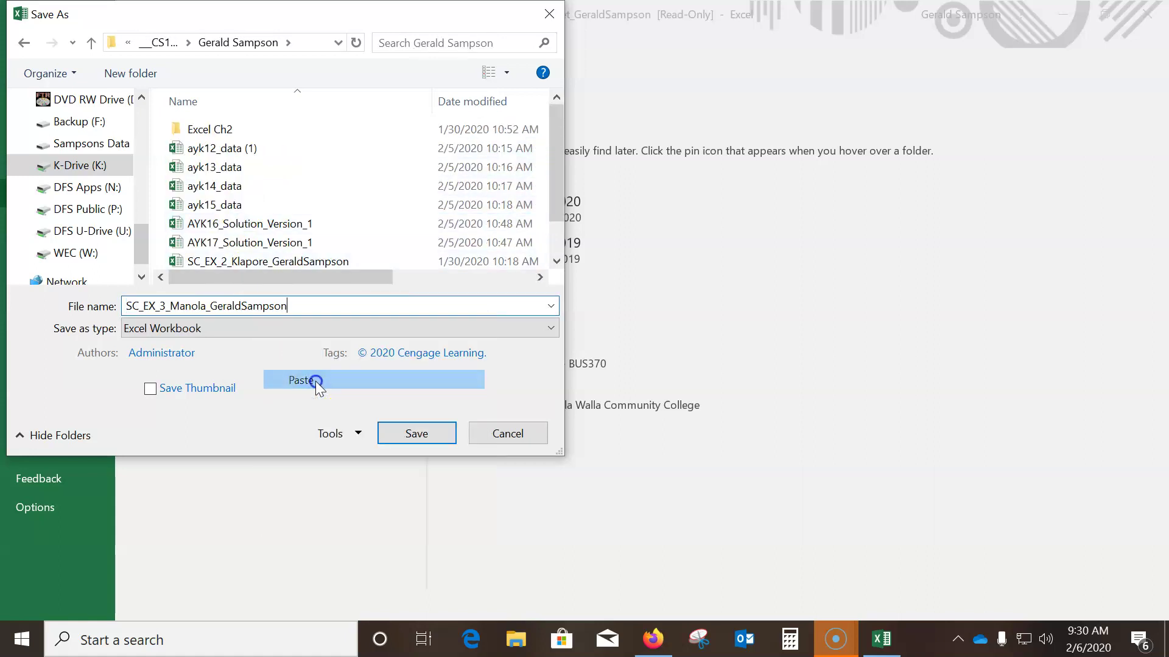
click(401, 436)
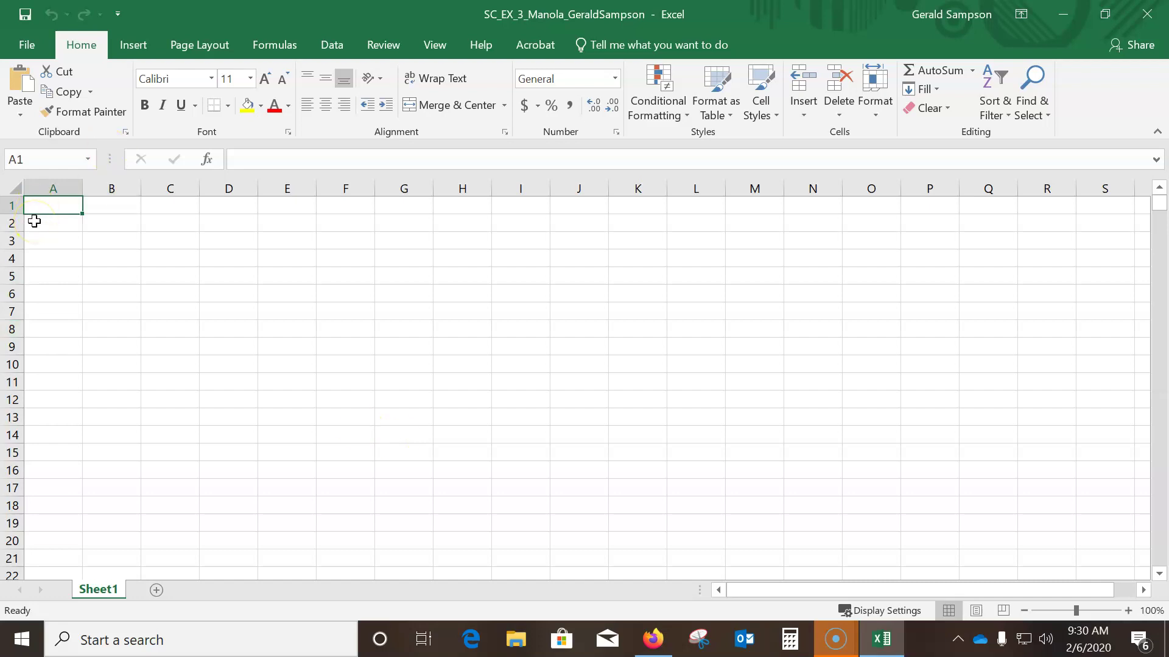
Enter the worksheet title "Manola Department Stores, Inc." in cell A1
text(Manol)
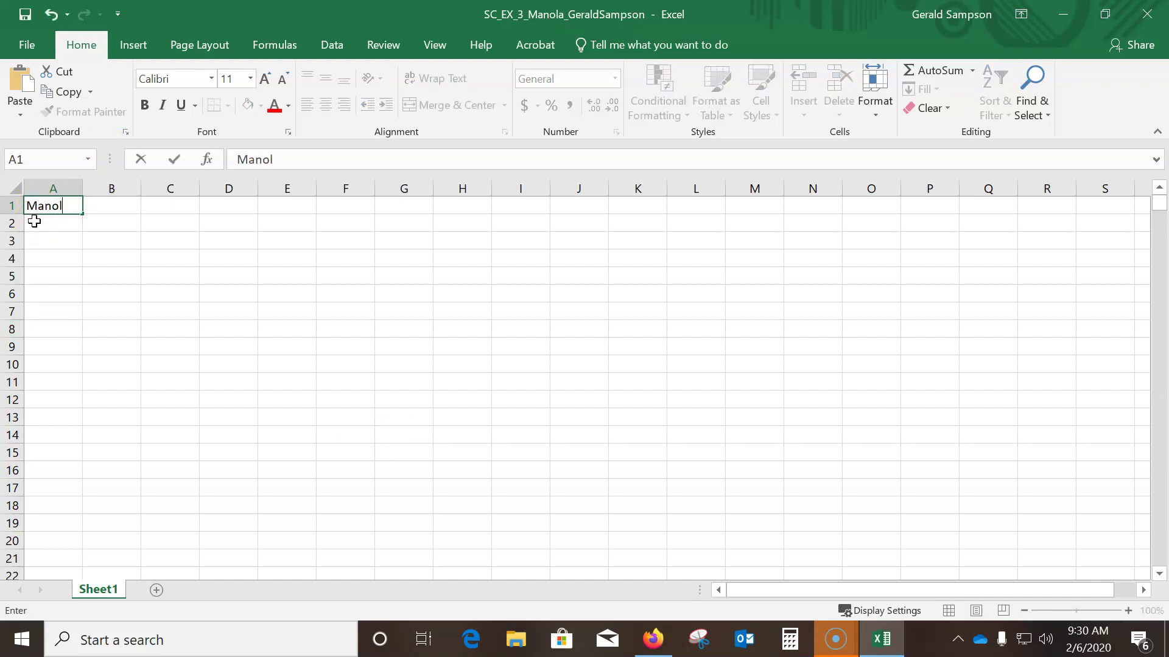
text(a Department Stores, I)
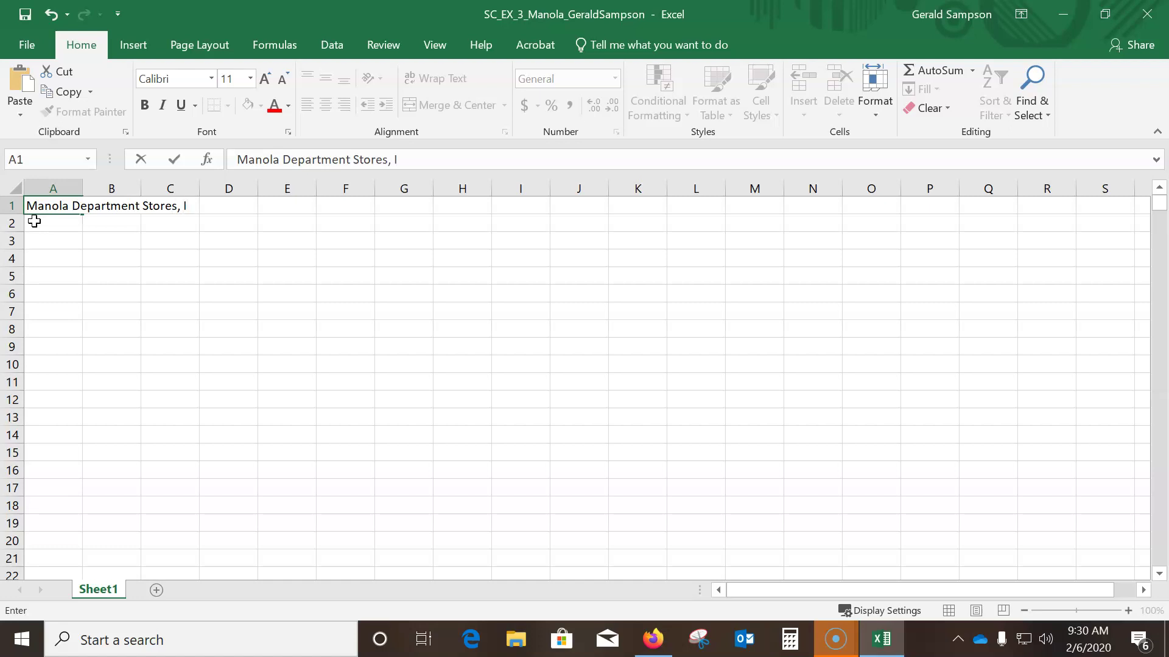
text(nc.)
click(68, 229)
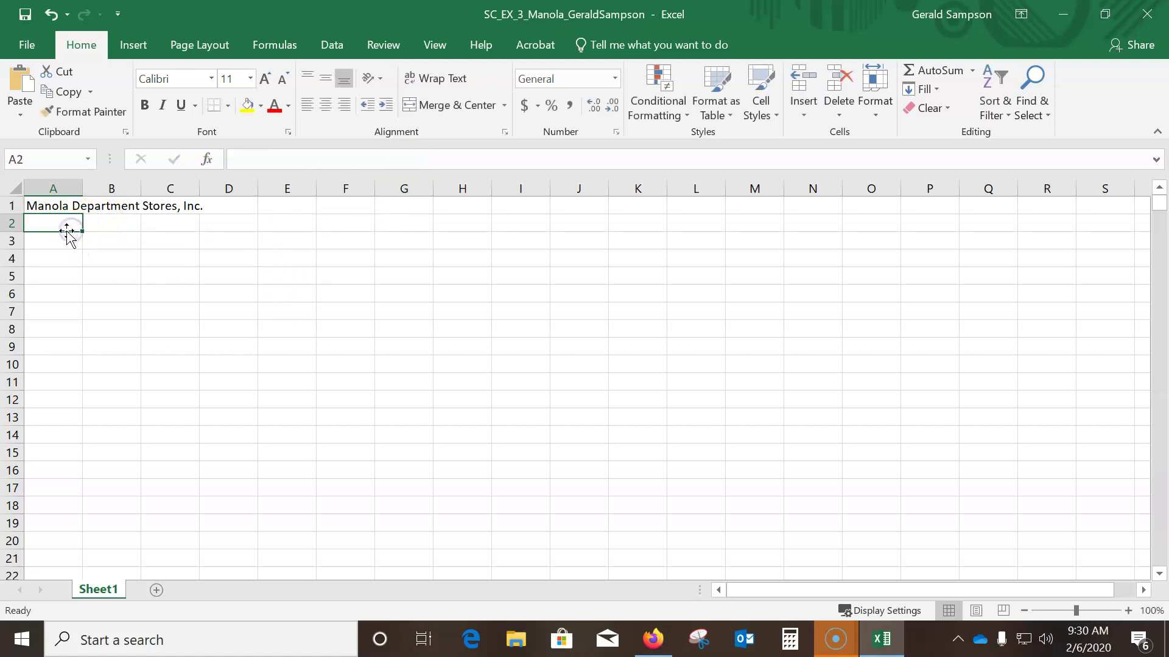
key(alt)
key(i)
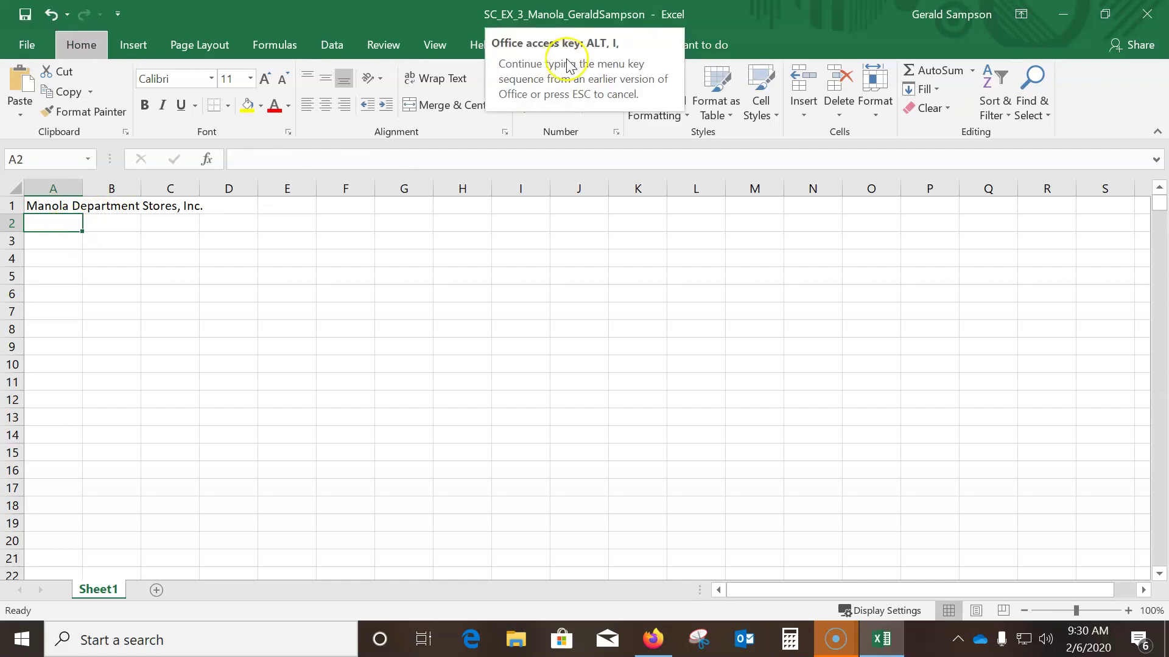
click(71, 223)
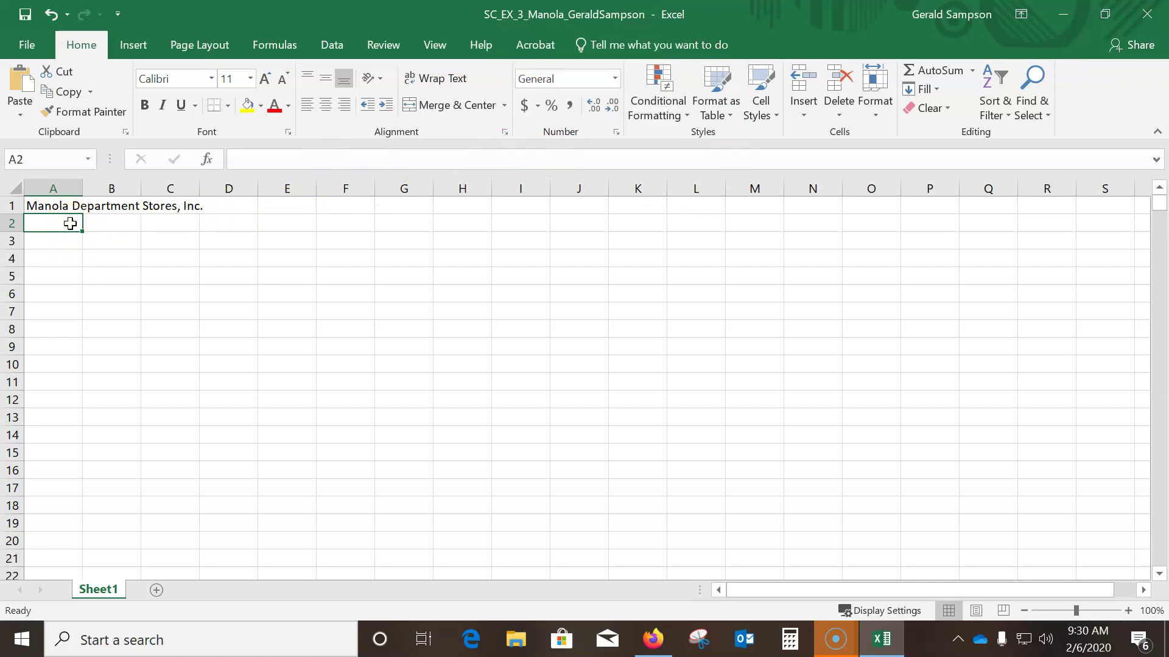
Enter the subtitle "Six-Month Financial Projection" in cell A2
text(Six-Month Financial)
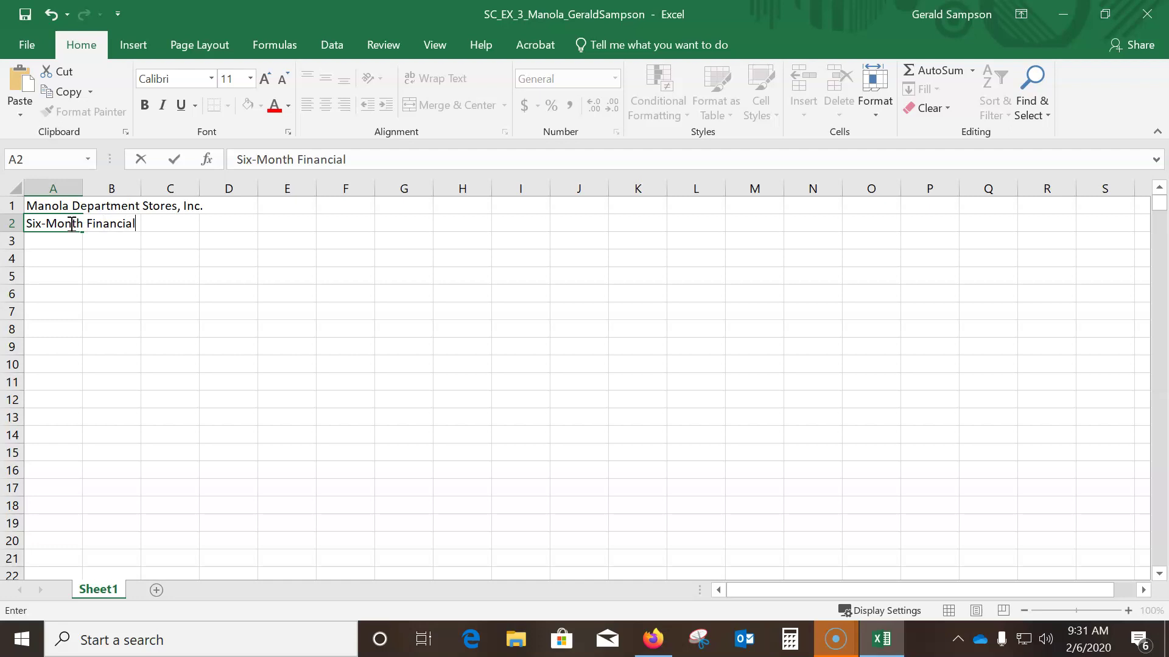
text( Projection)
key(Return)
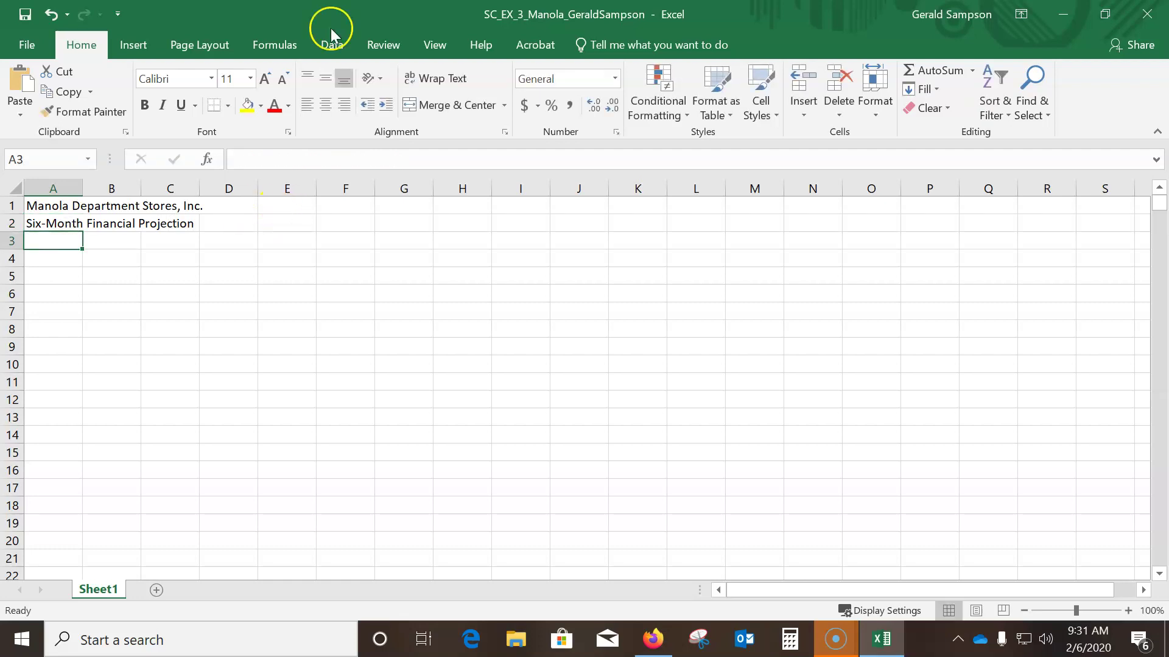
Apply the Slice theme to the workbook
click(201, 44)
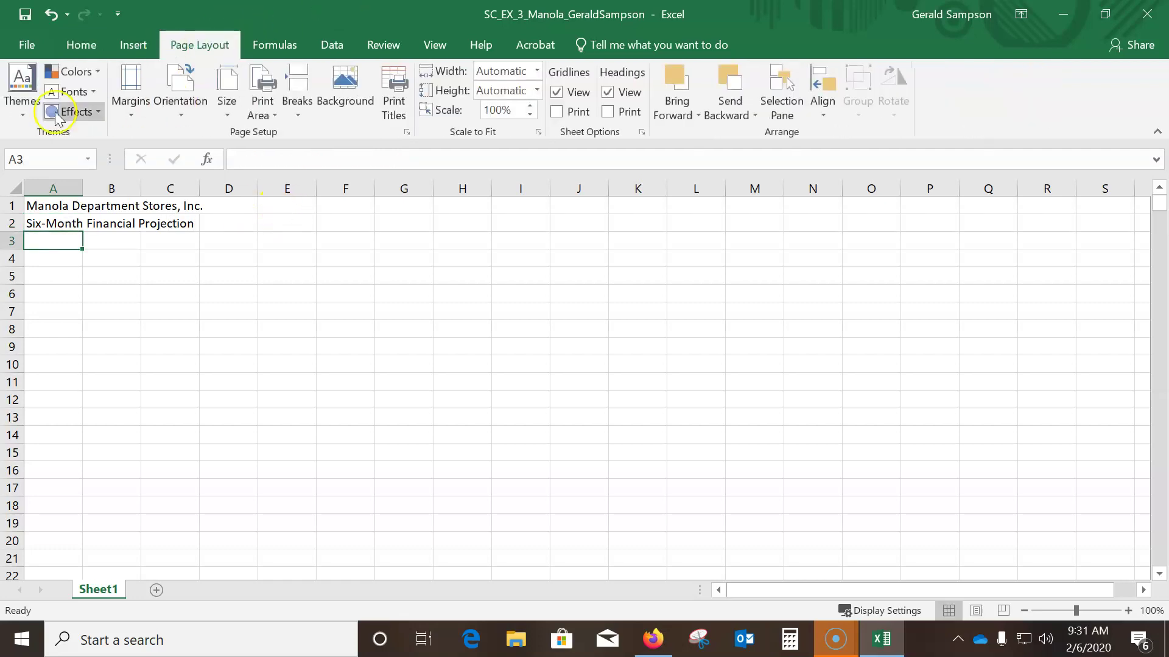
click(22, 91)
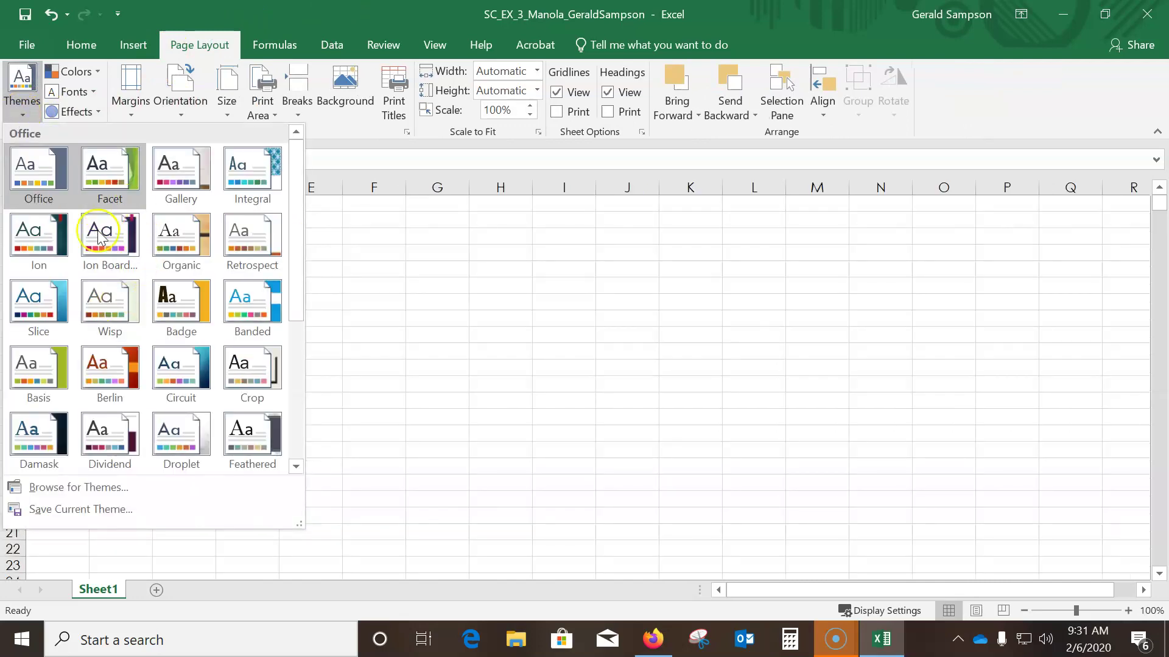
click(48, 308)
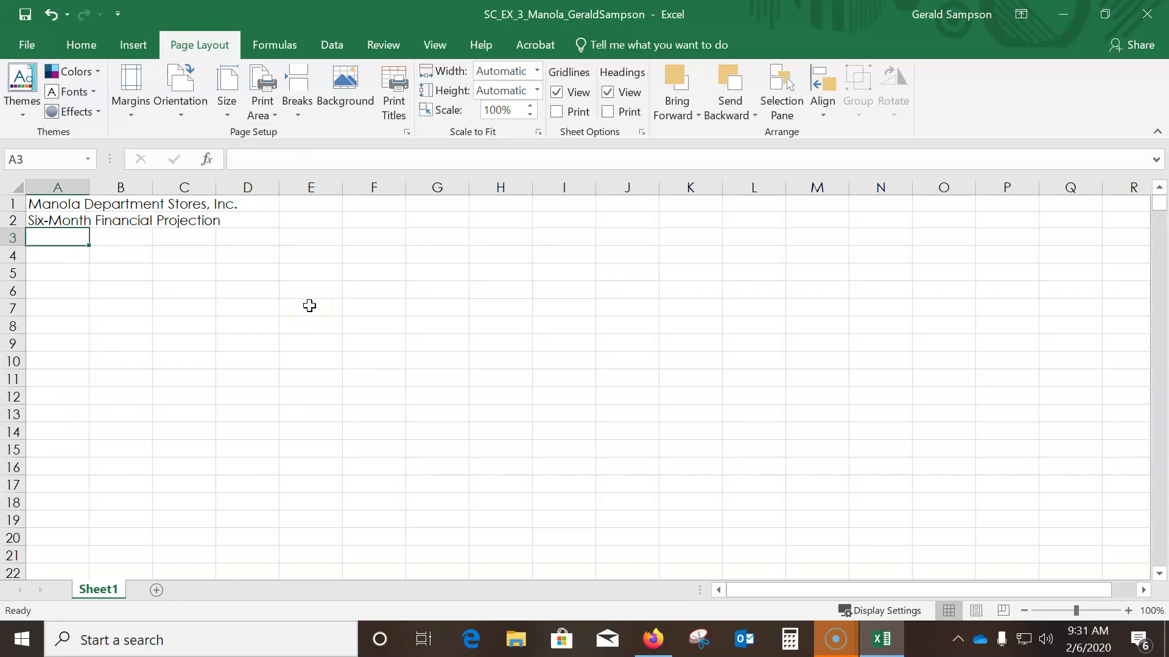
Enter "January" as the first month heading in cell B3
click(124, 238)
text(Januaer)
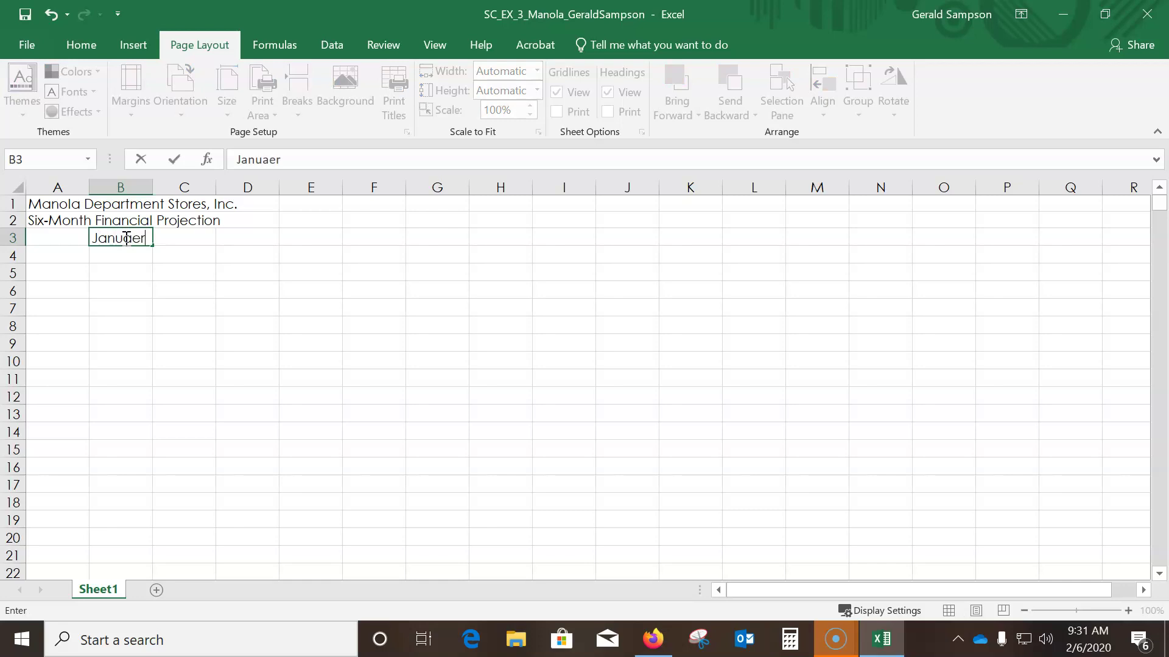
key(BackSpace)
key(BackSpace)
text(ry)
click(174, 160)
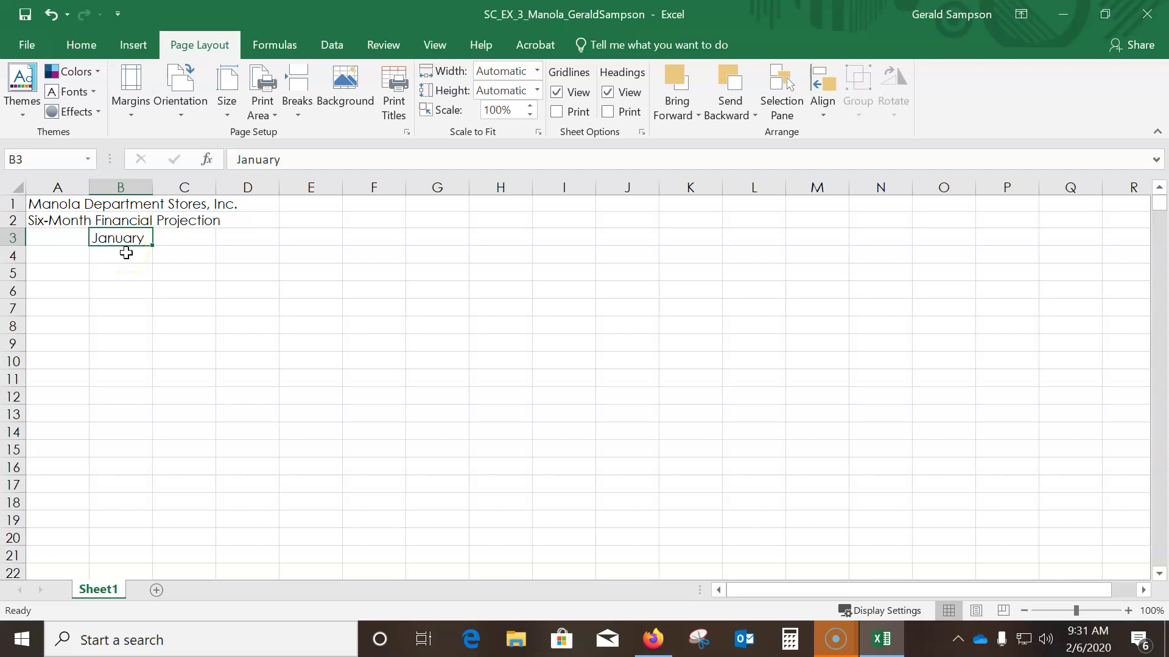
drag(149, 244, 152, 248)
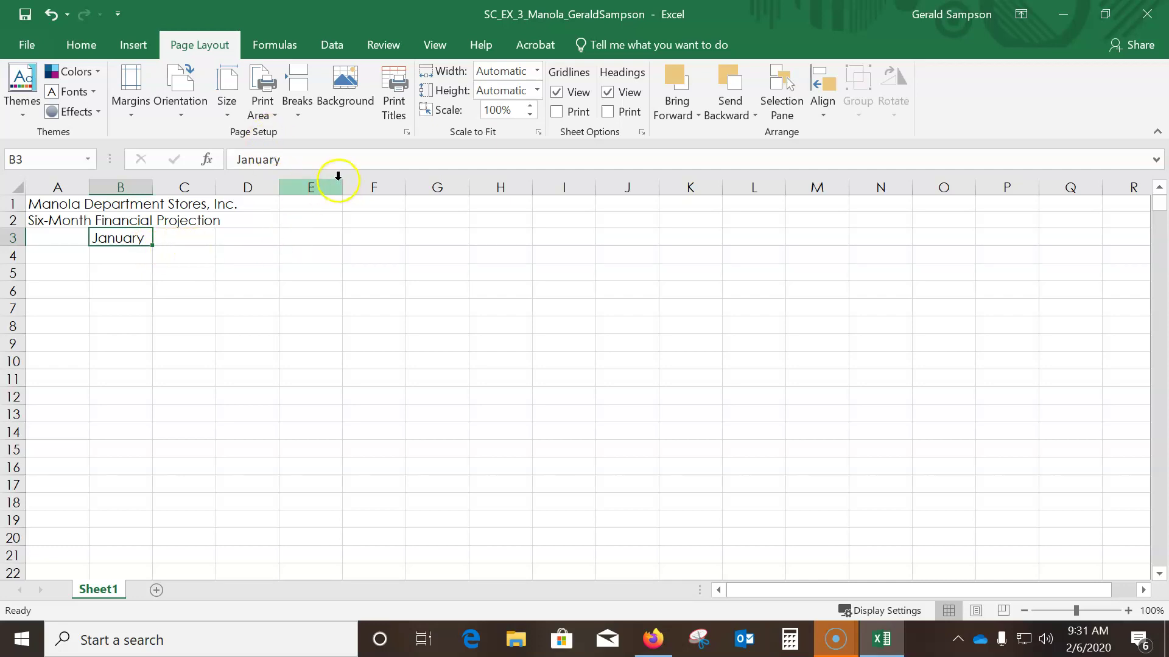
Rotate the text of the January heading in B3 to 75 degrees through the cell alignment settings
click(73, 44)
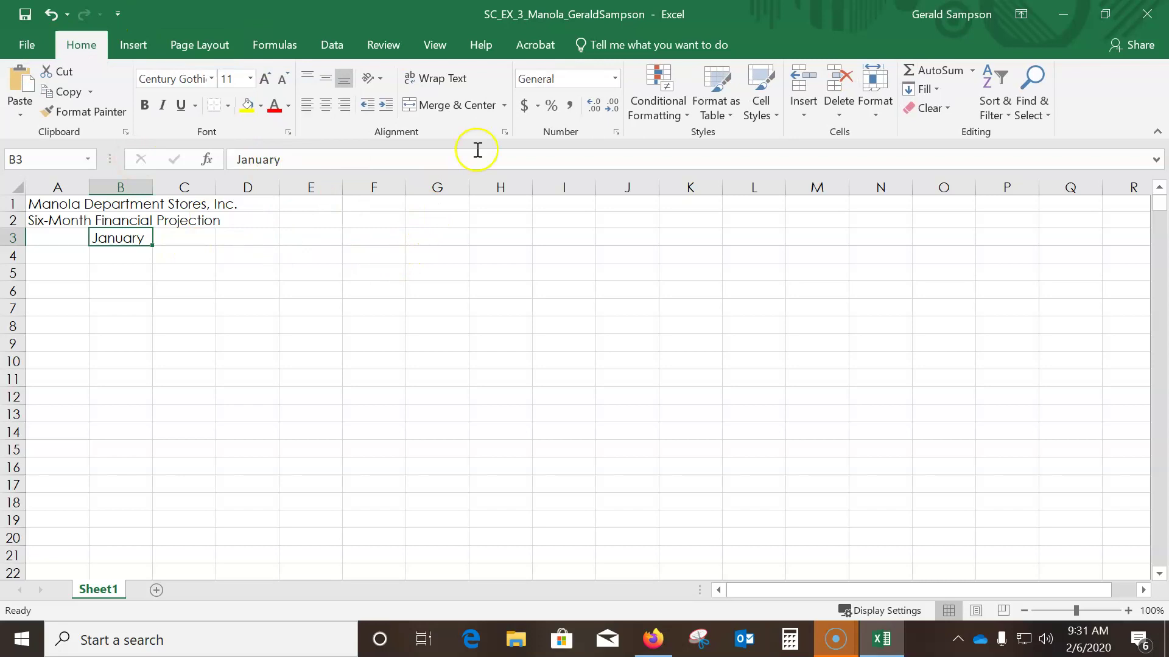
click(505, 133)
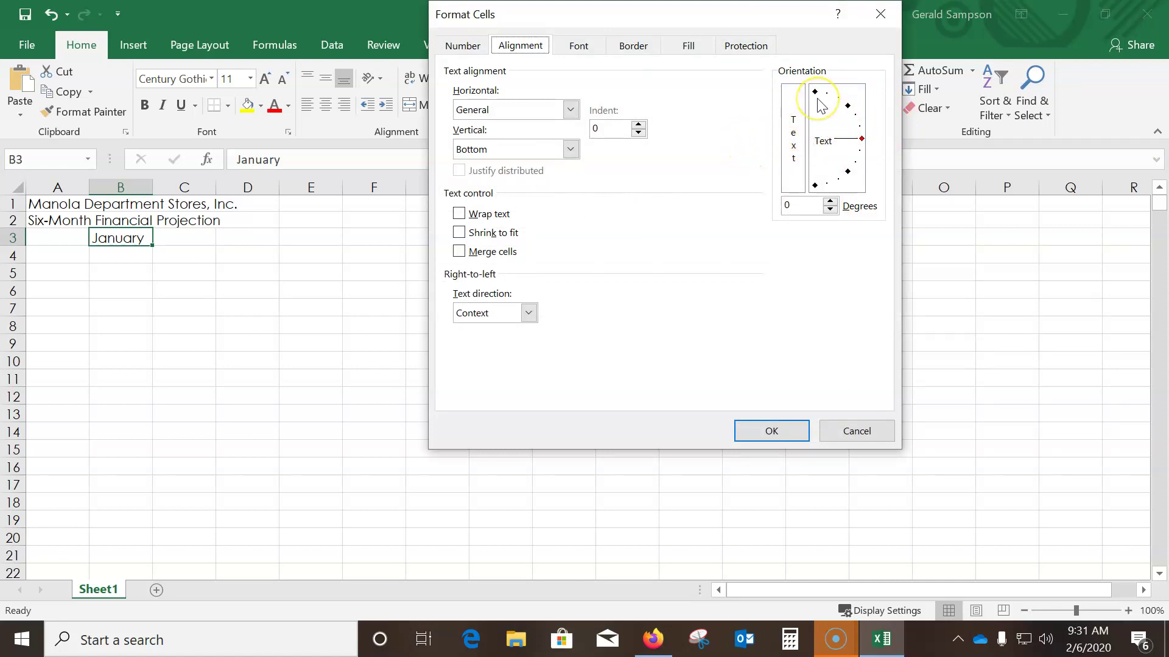
click(796, 204)
click(639, 196)
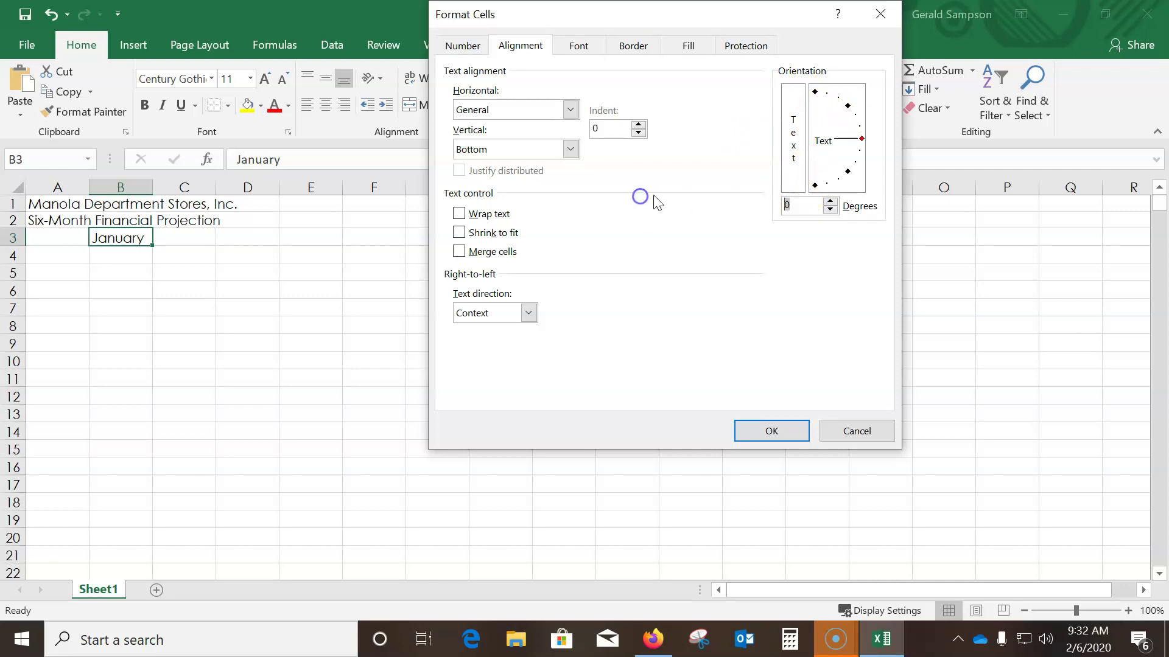
text(75)
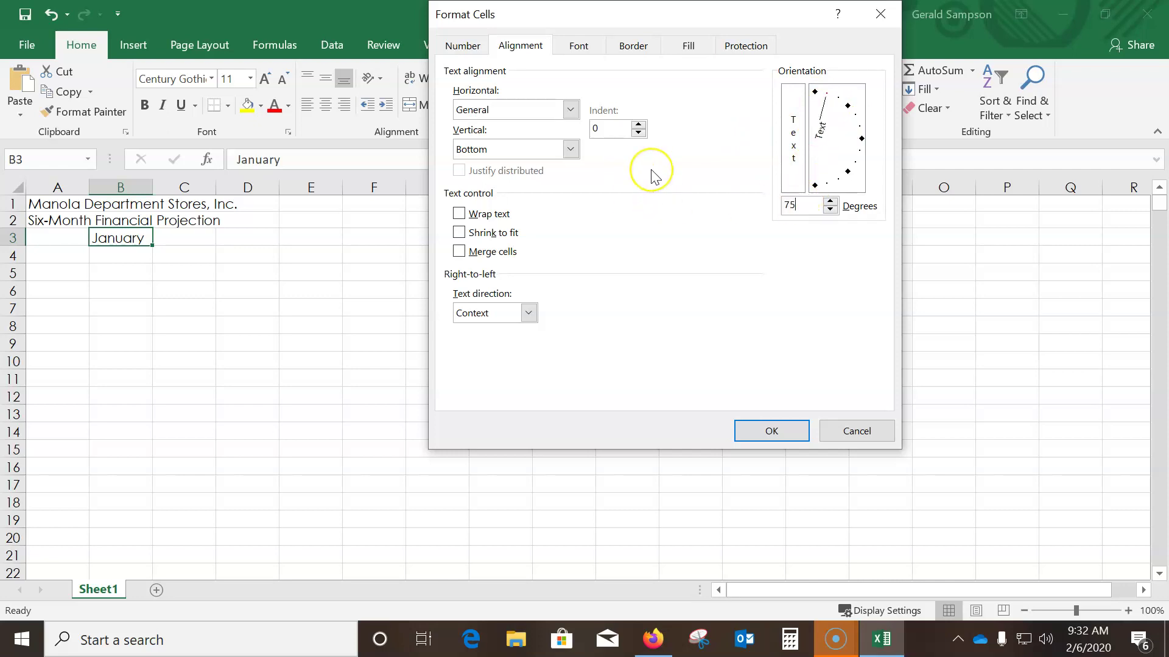
click(772, 430)
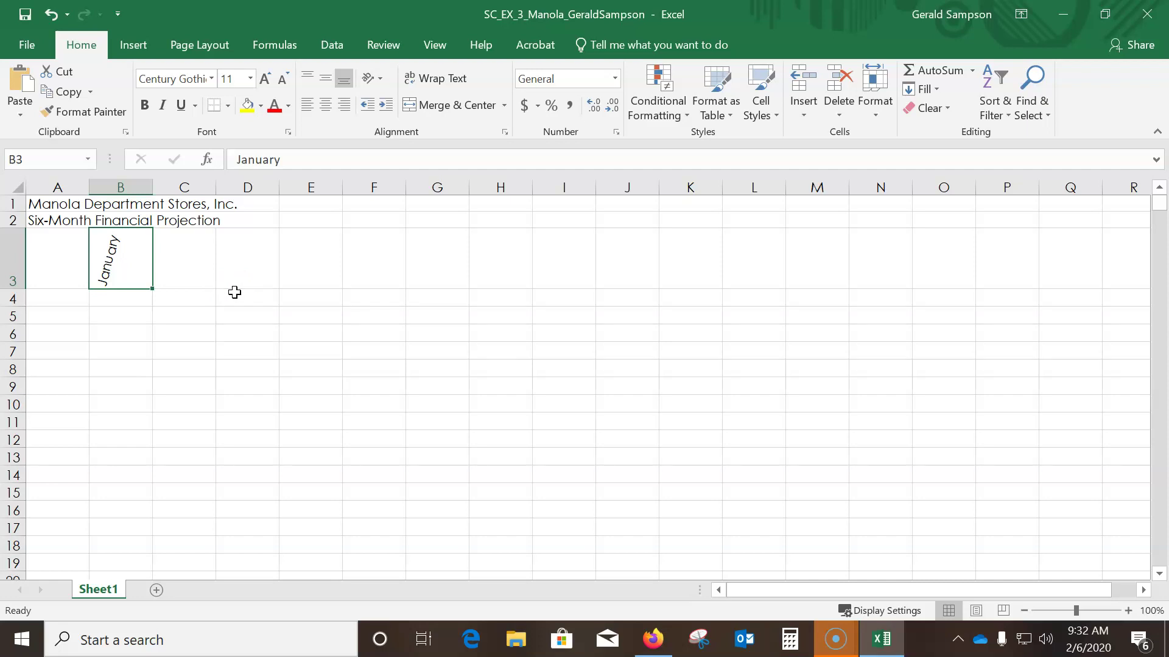
Fill the month headings from January in B3 across to June in G3 and check the Auto Fill options
drag(153, 289, 472, 277)
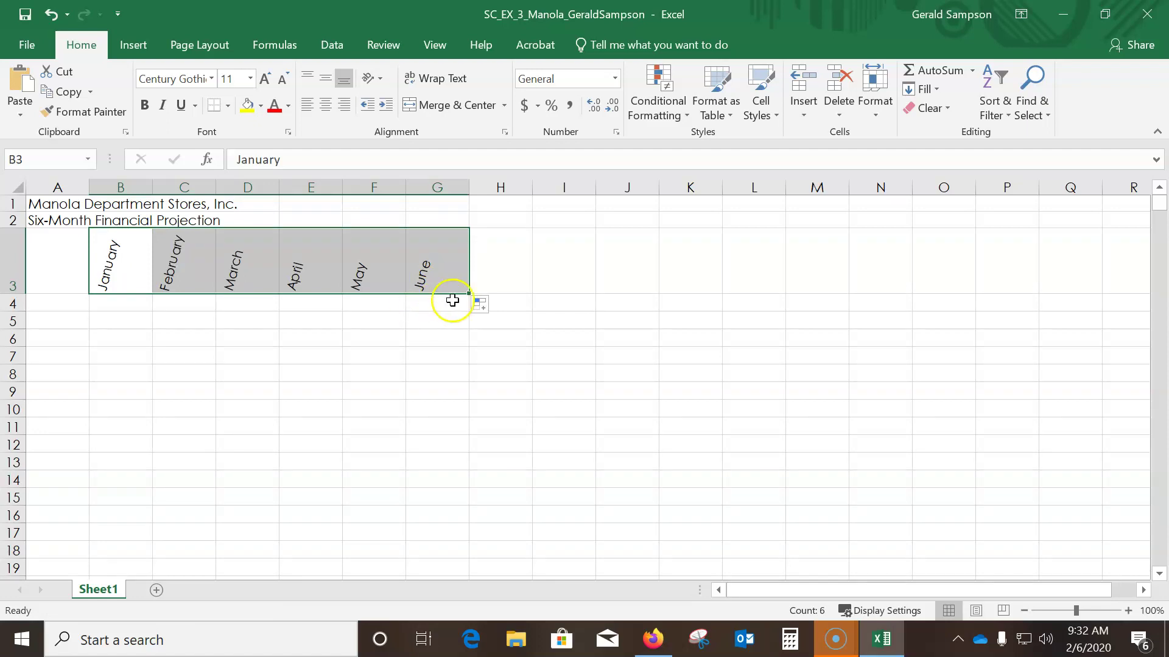
click(496, 307)
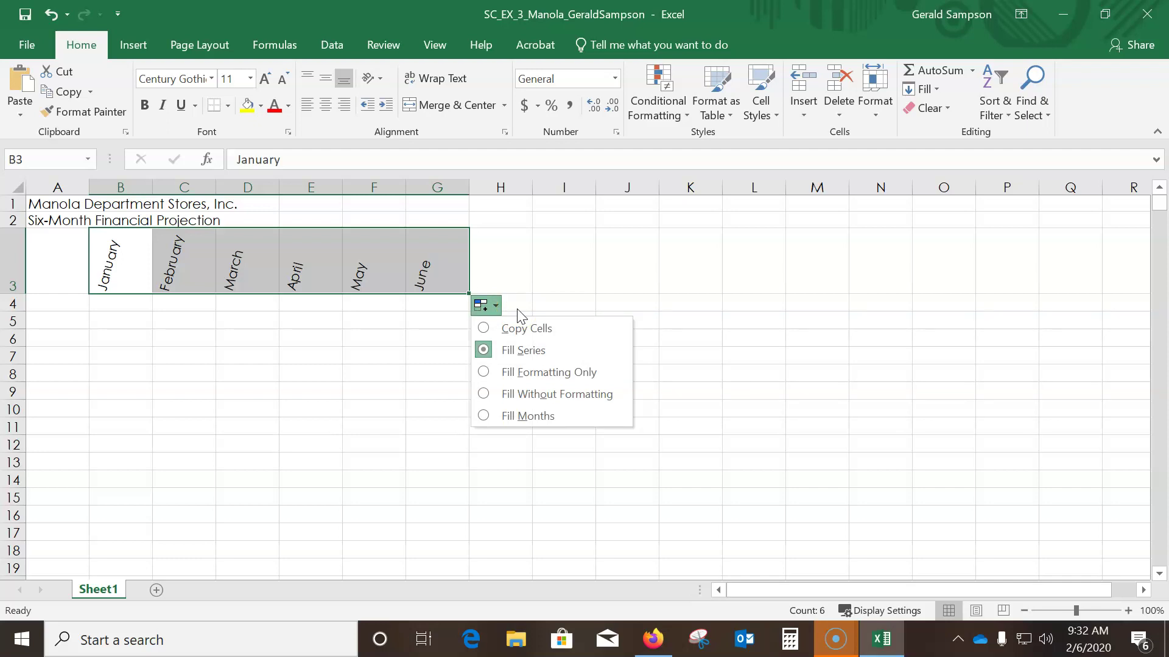
click(542, 279)
click(572, 394)
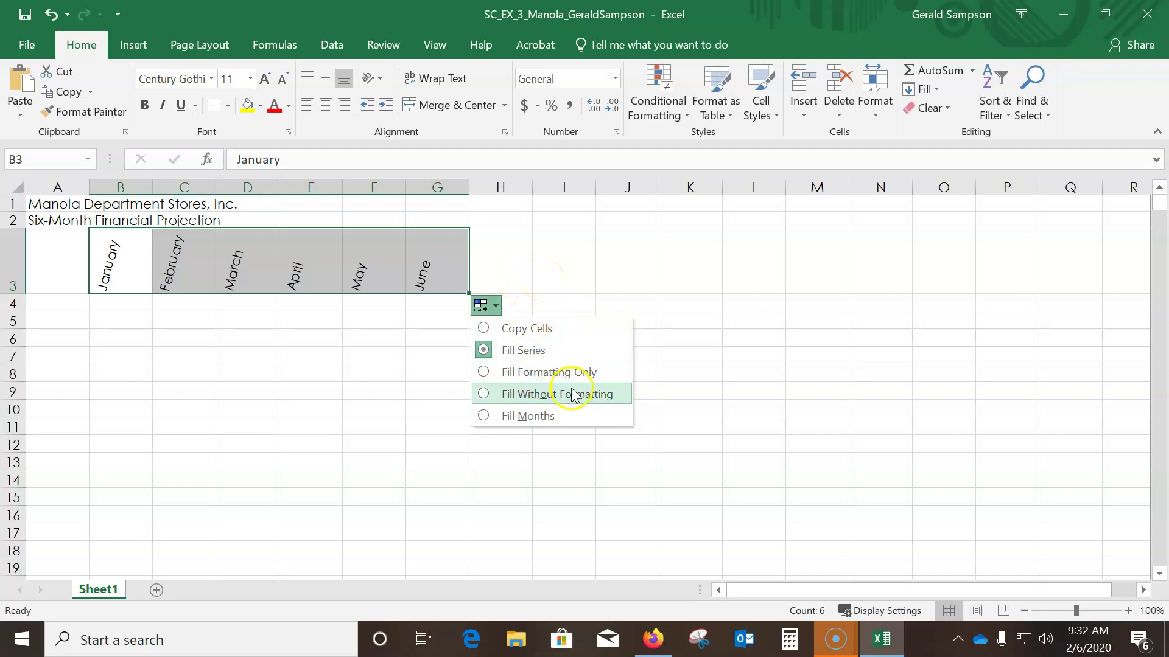
click(613, 241)
click(483, 304)
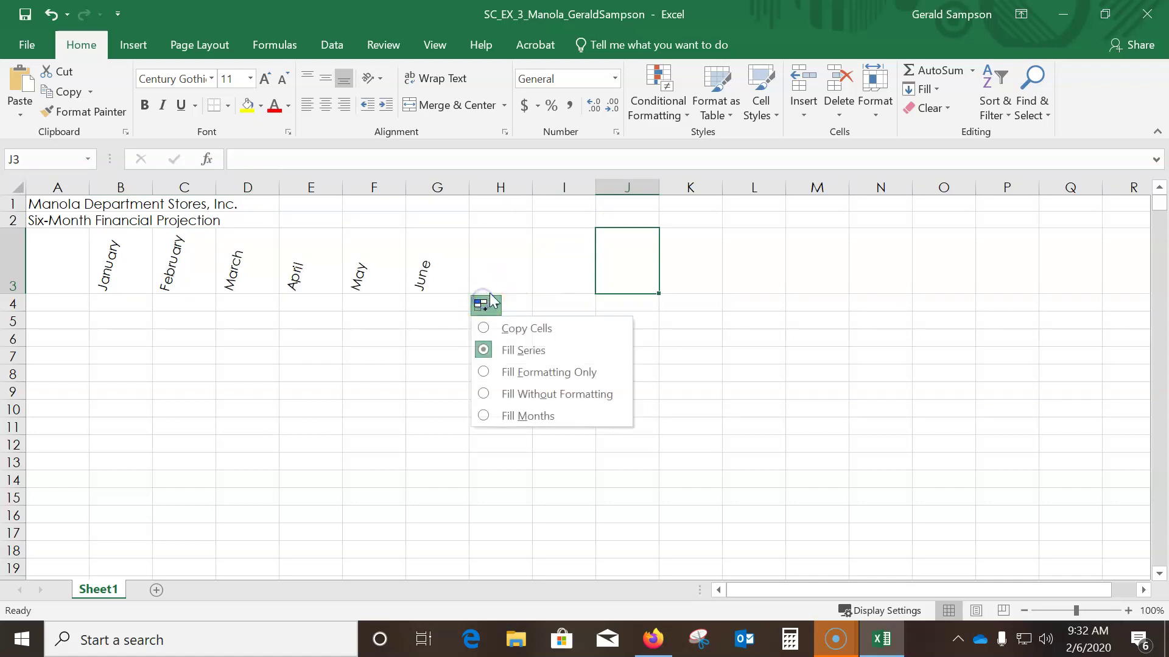
click(515, 277)
click(454, 284)
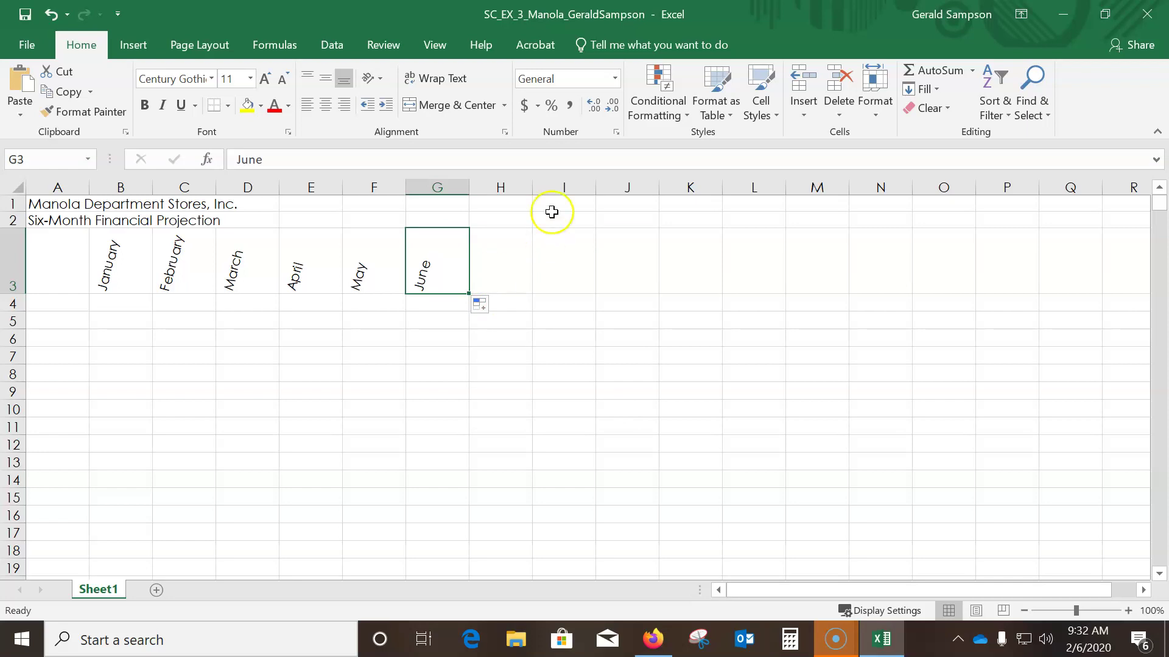
Enter the headings "Total" in cell H3 and "chart" in cell I3
click(501, 254)
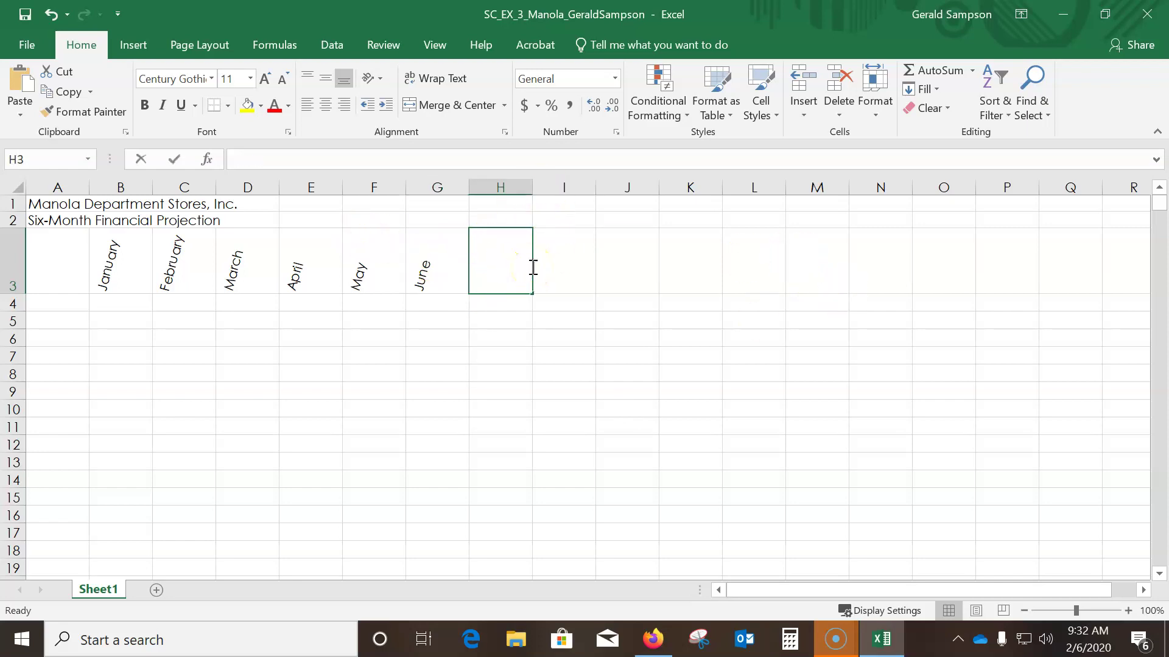
text(Total)
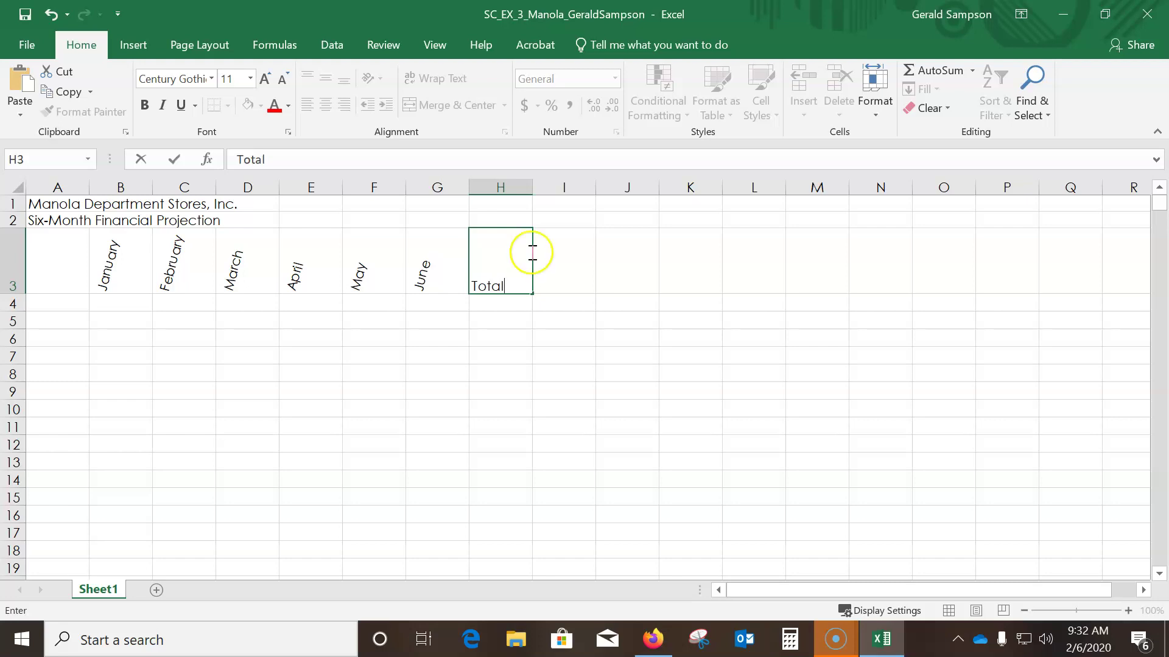
key(Tab)
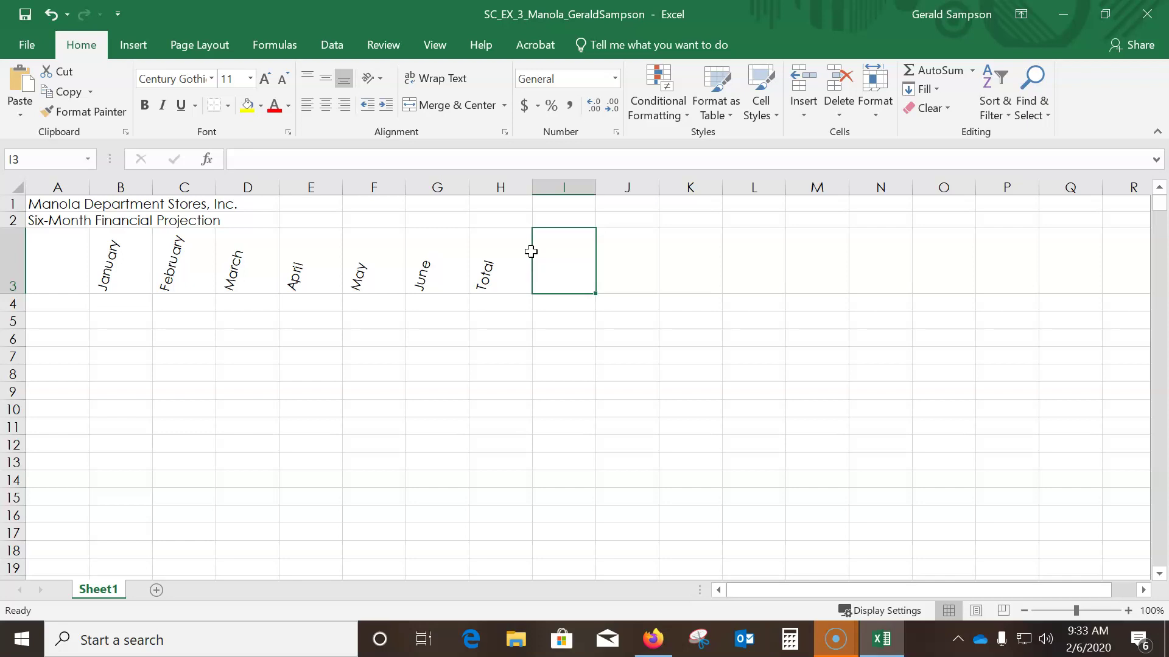
text(chart)
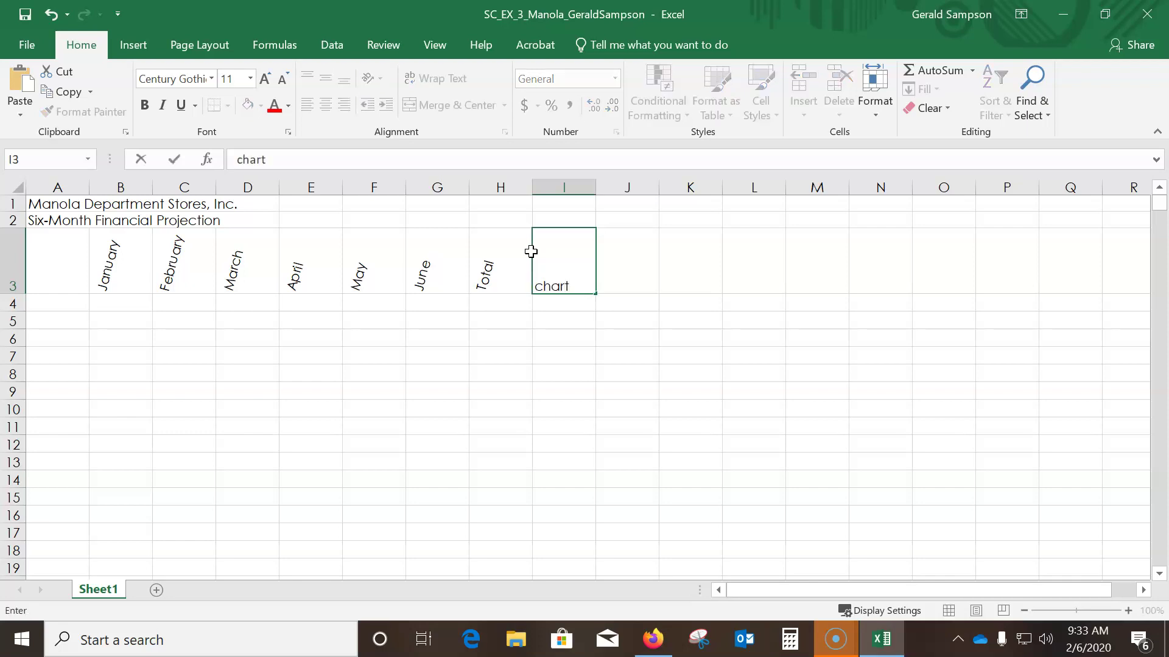
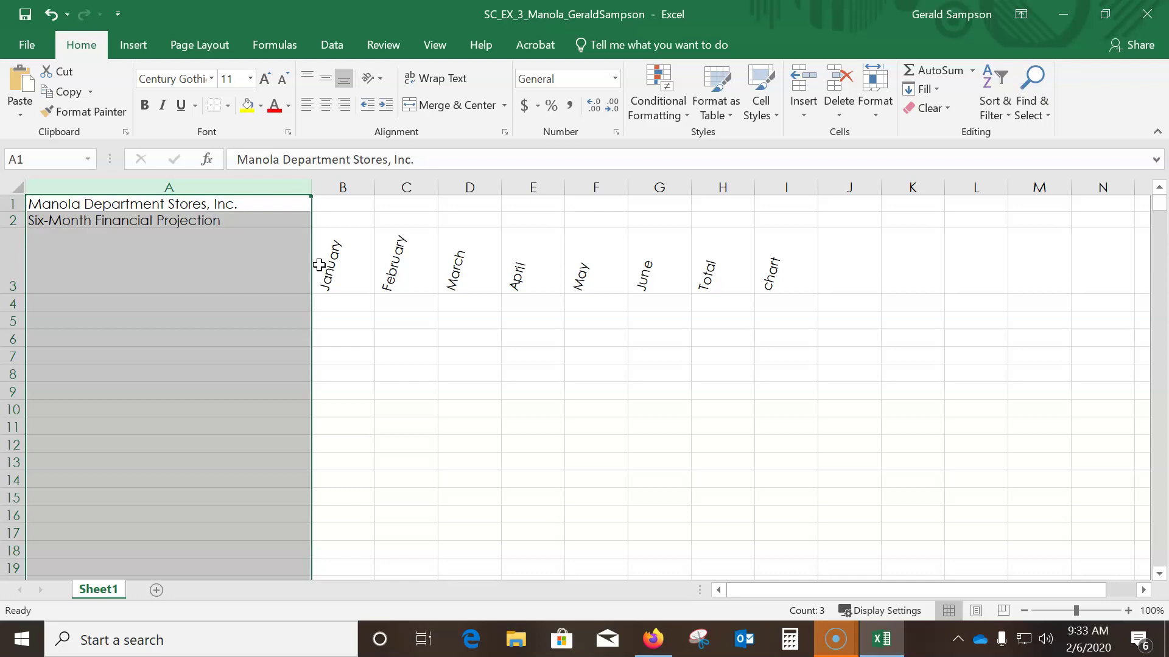
Set the width of the month columns B through G to 15
click(345, 187)
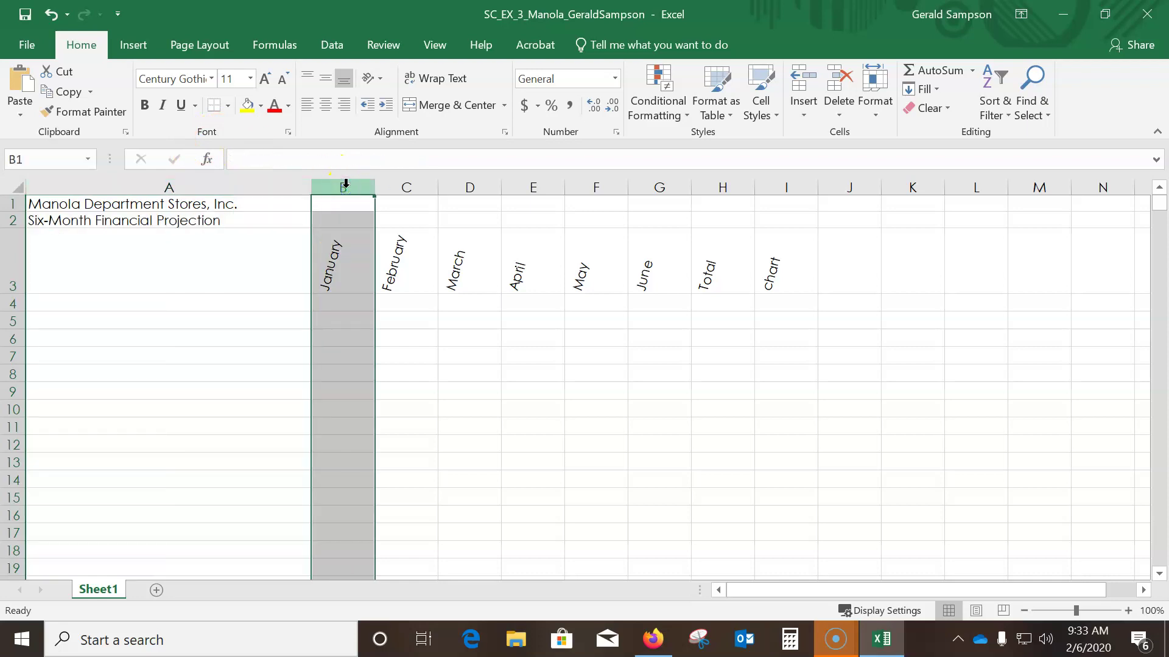
drag(345, 185, 684, 188)
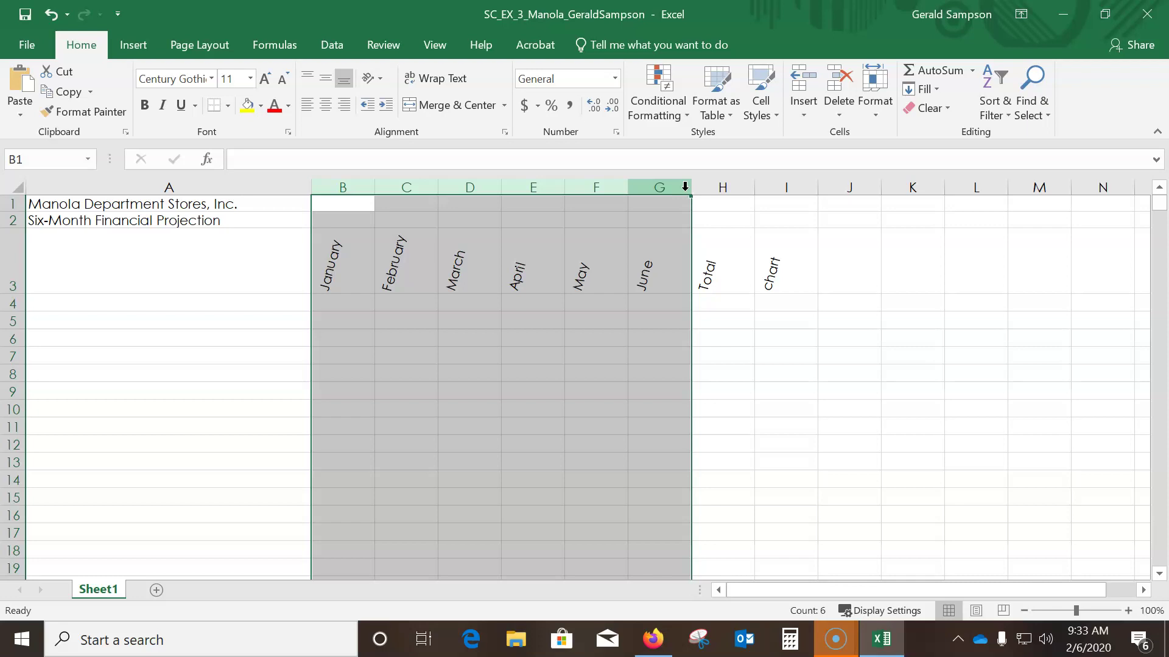
click(885, 115)
click(870, 200)
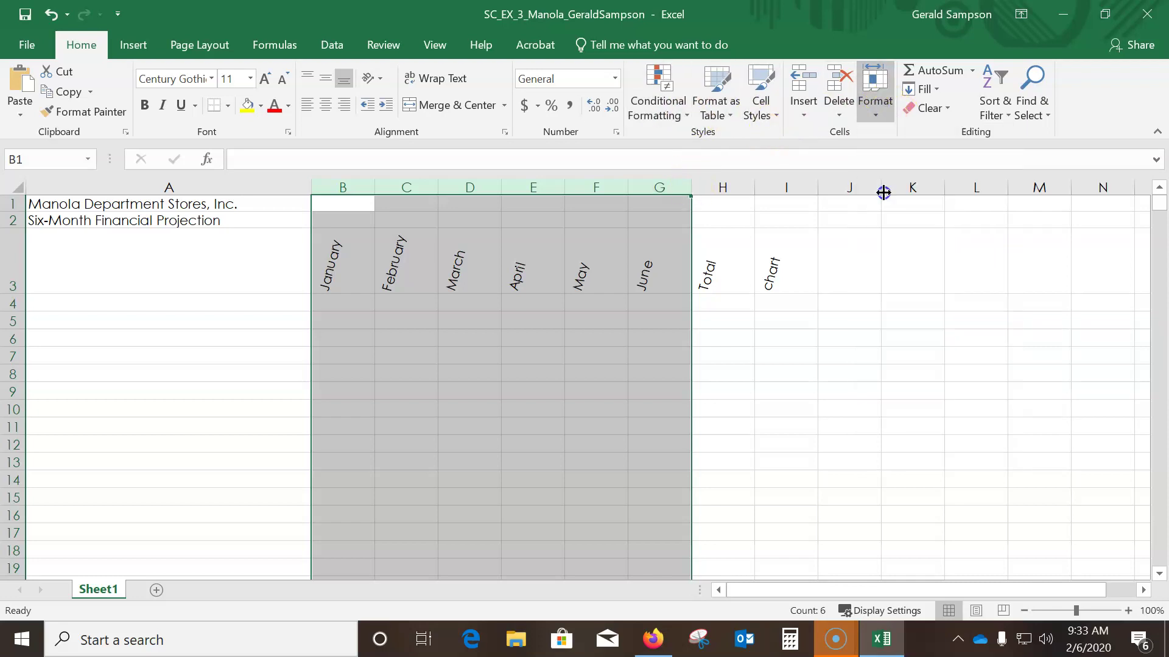
text(15)
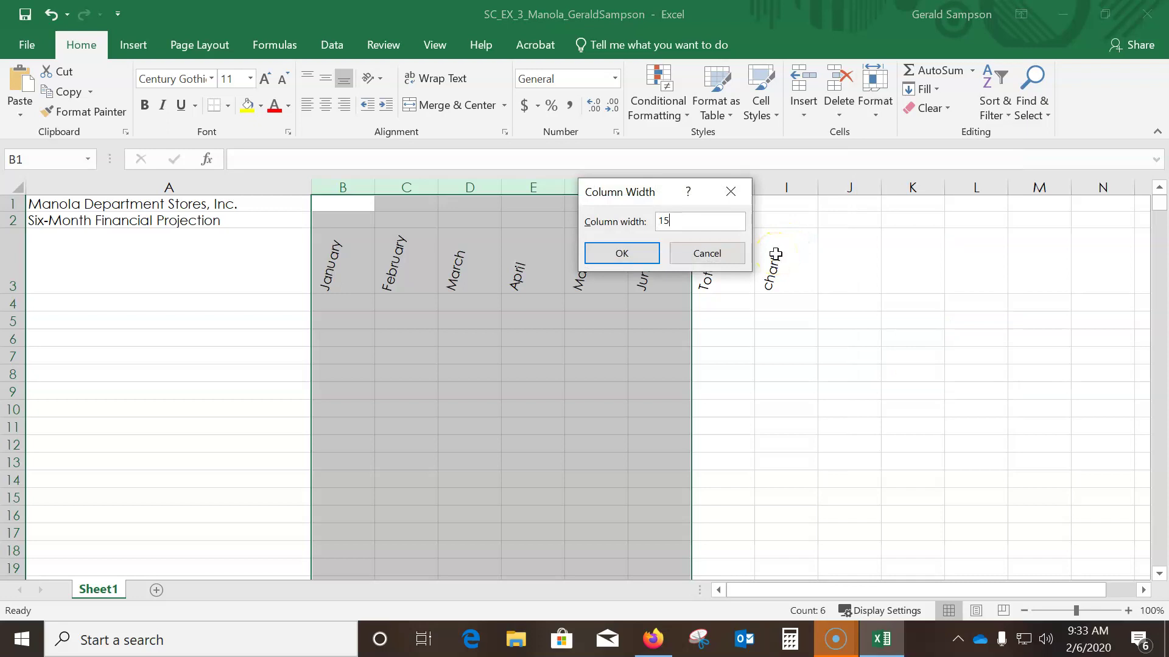
key(Return)
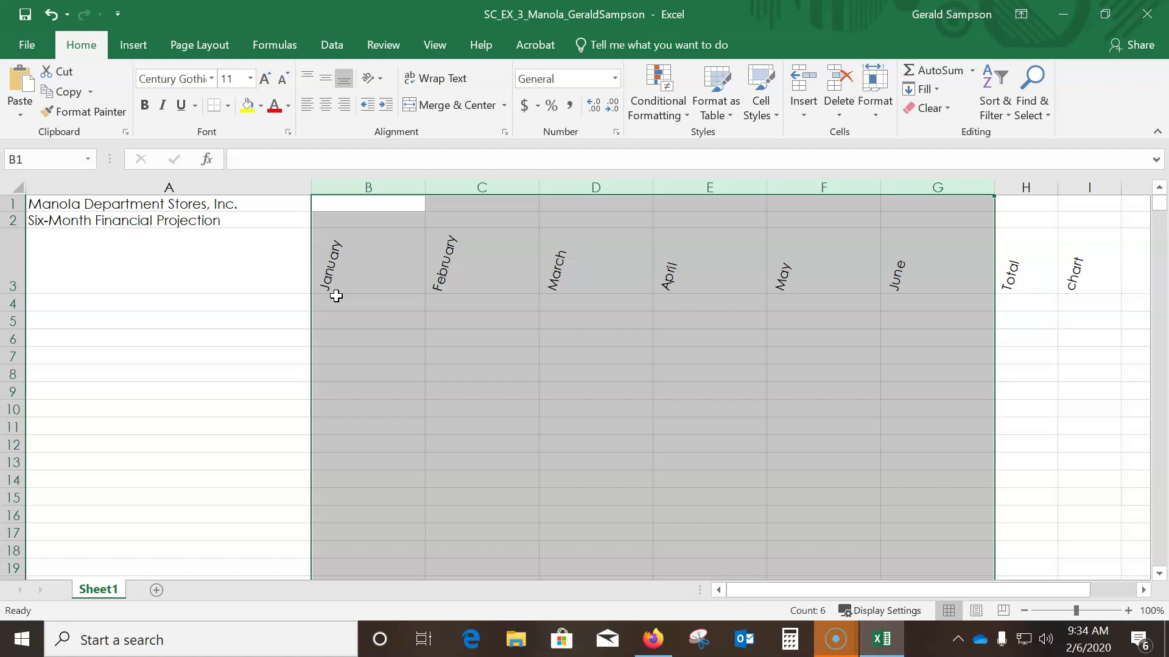
Widen the Total column H by entering a new column width
drag(1028, 594, 1120, 589)
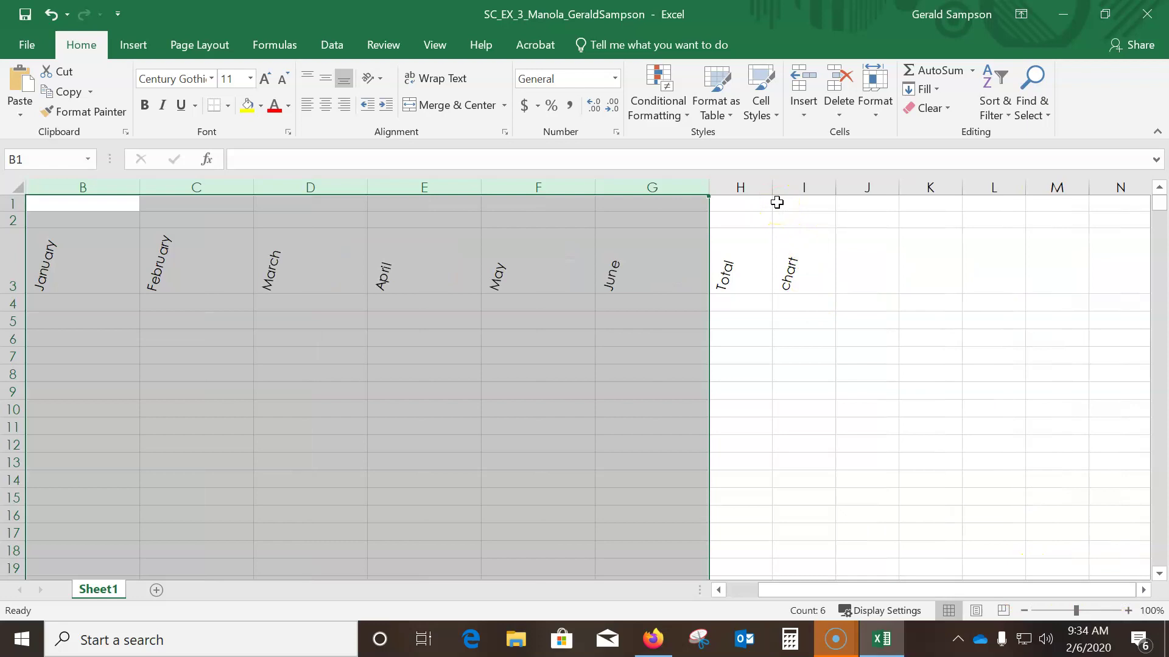
click(744, 188)
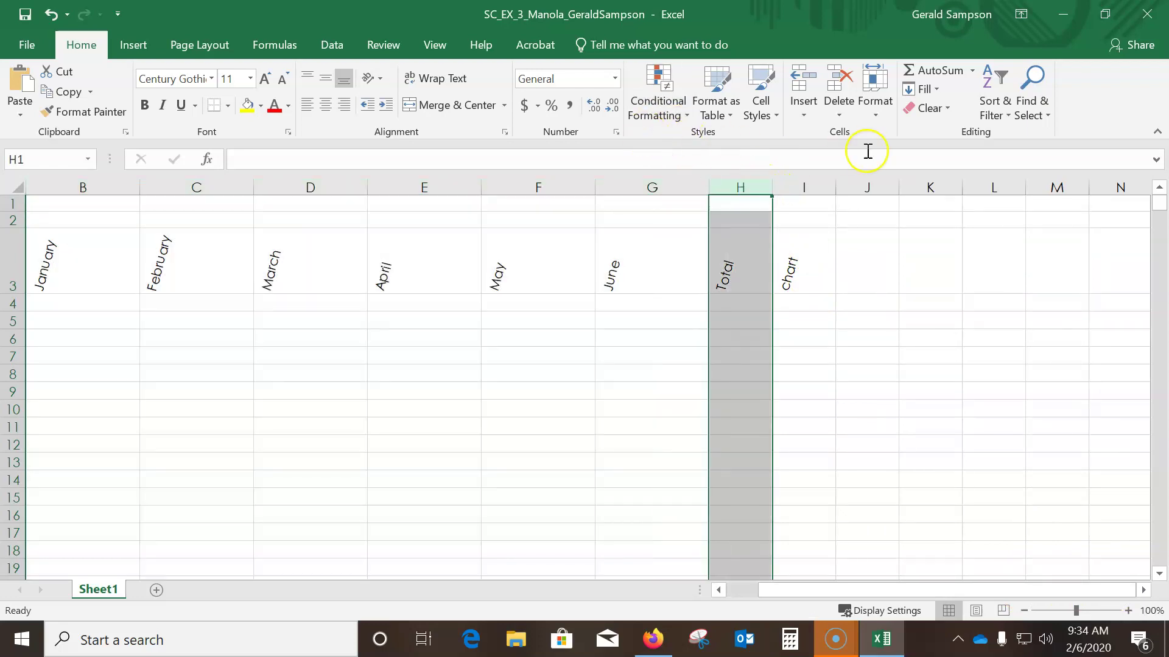
click(884, 120)
click(901, 198)
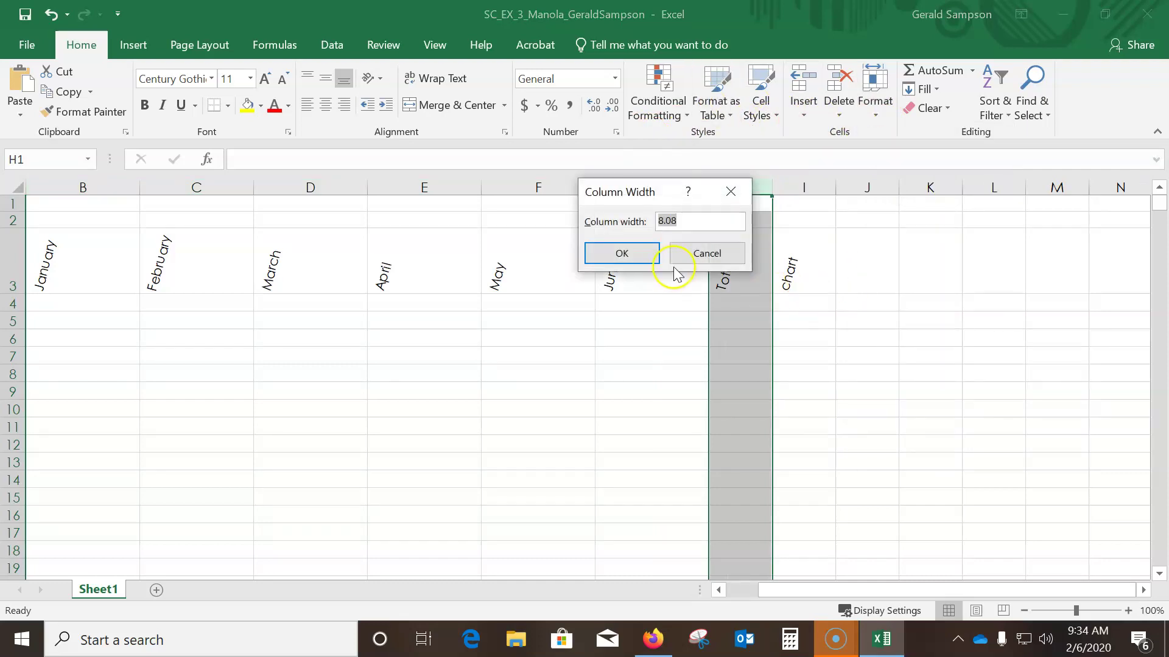
text(1)
key(Return)
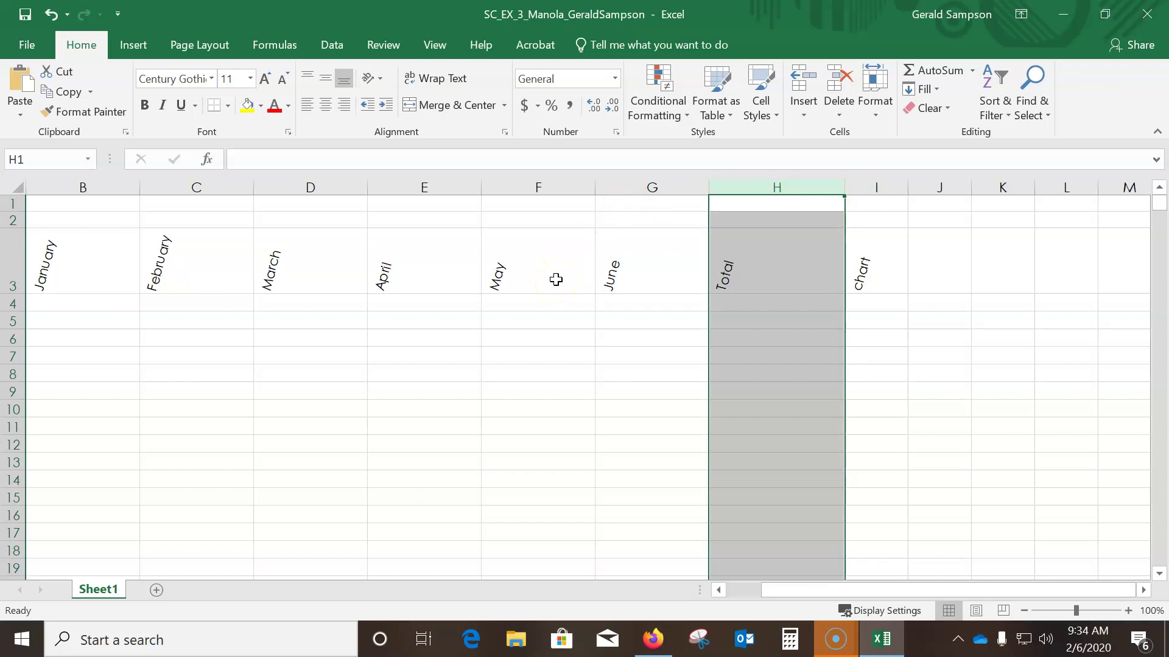
Enter the row labels "Revenue", "Cost of Goods Sold" and "Gross Margin" in cells B4 to B6
click(100, 303)
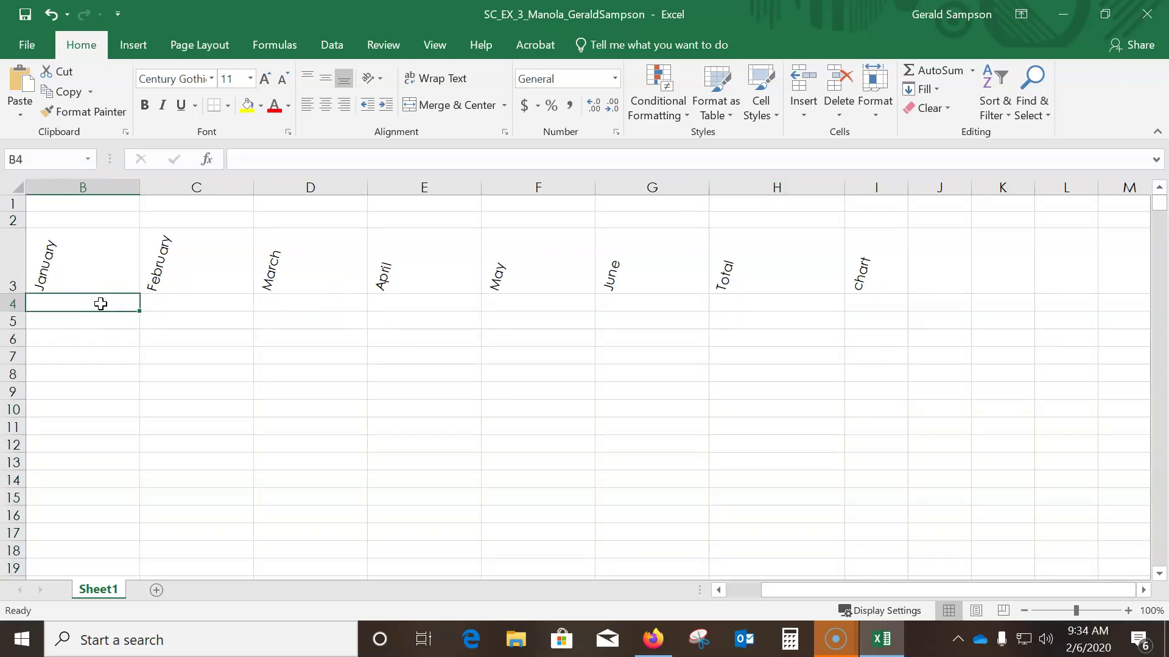
text(Revenue)
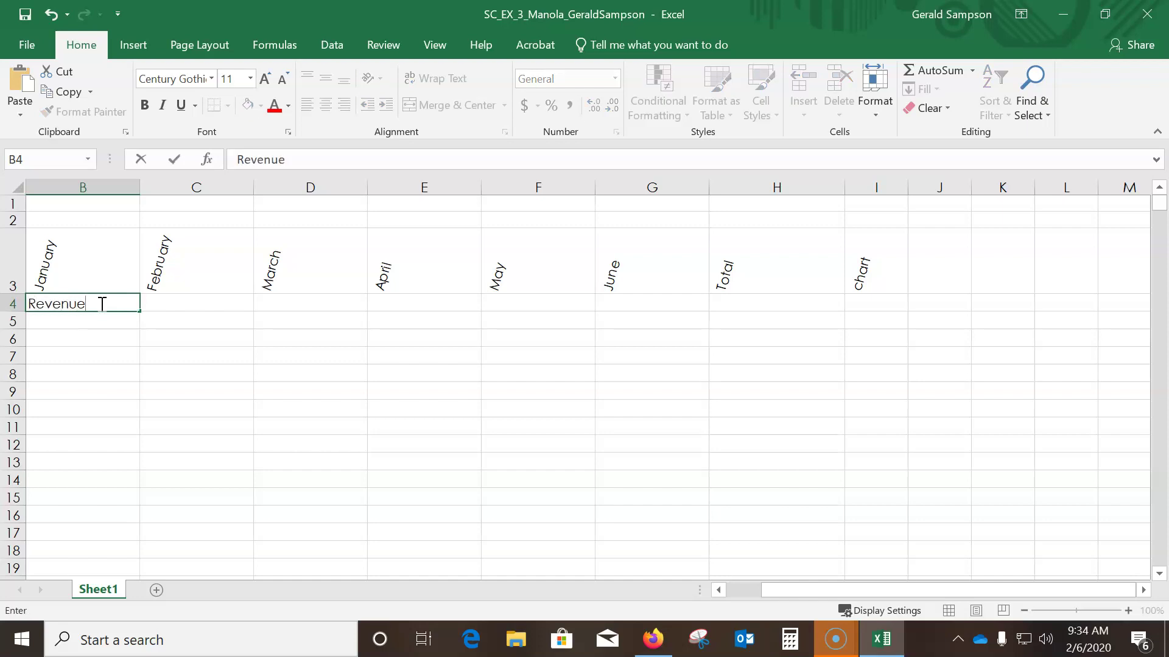
key(Return)
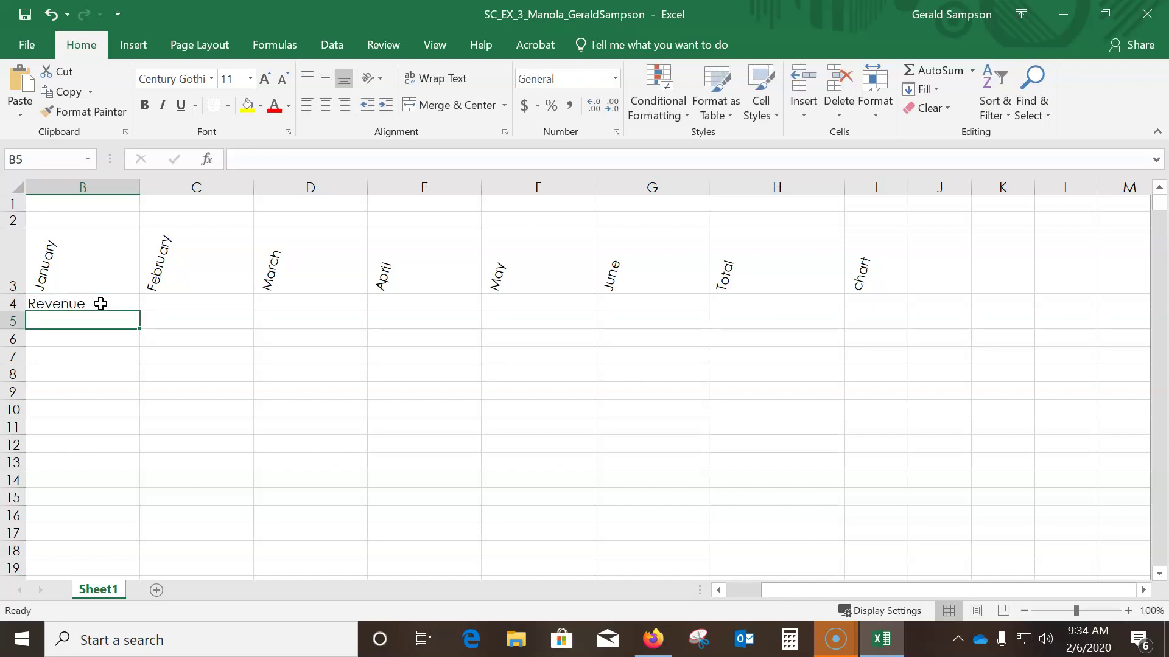
text(Cost of )
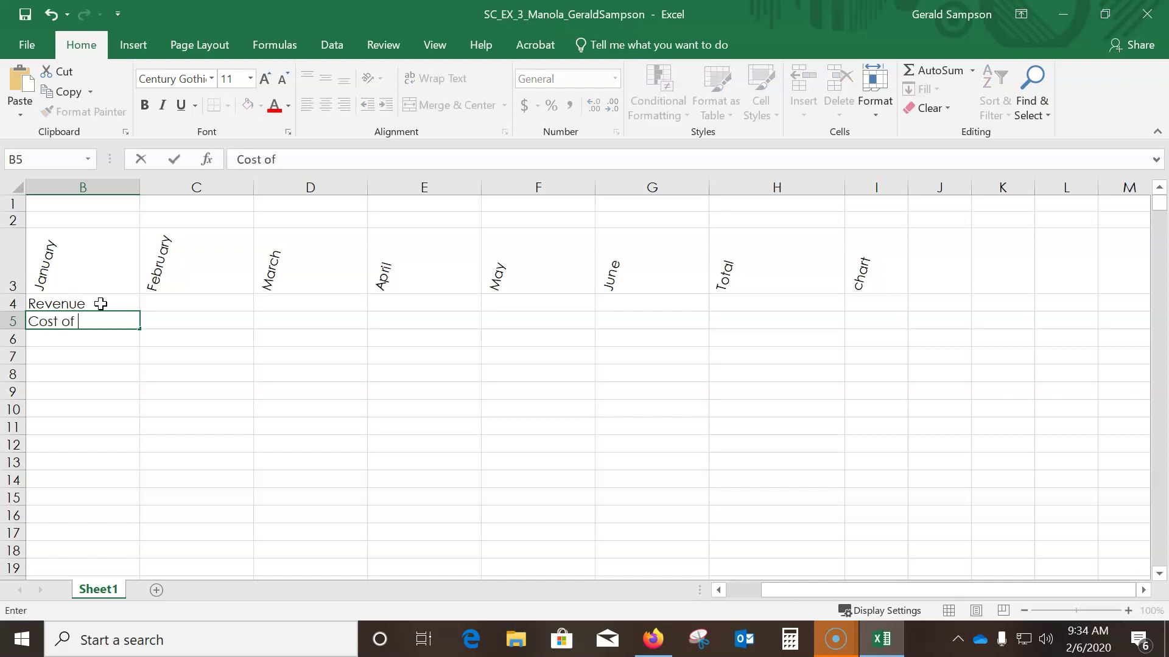
text(Goods Sold)
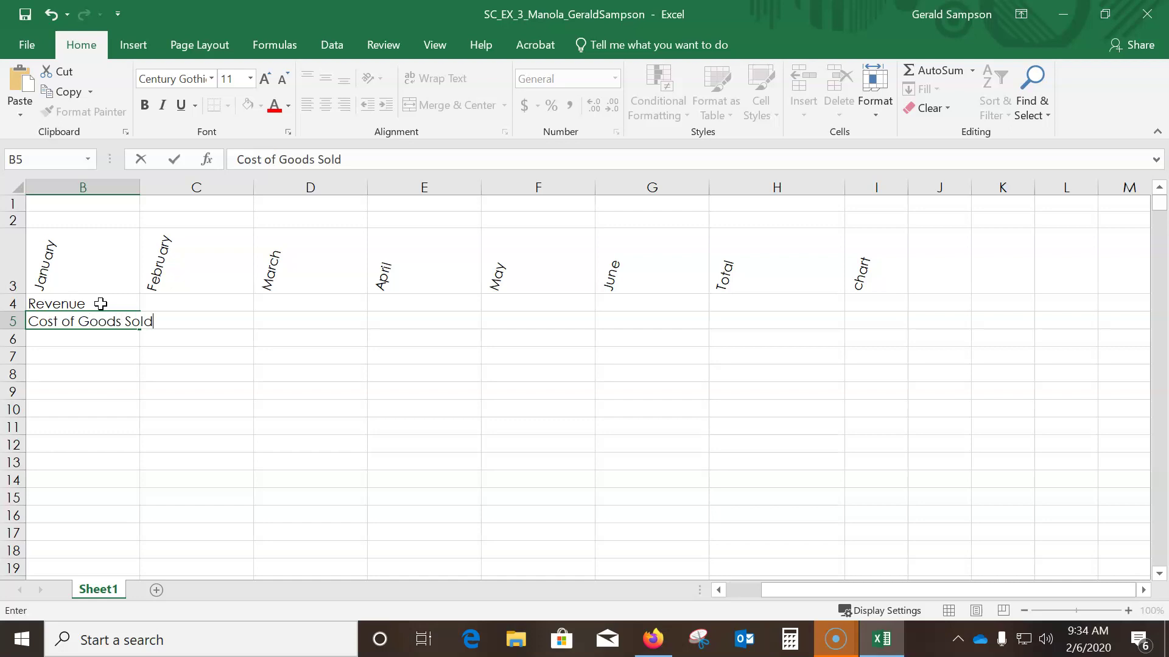
key(Return)
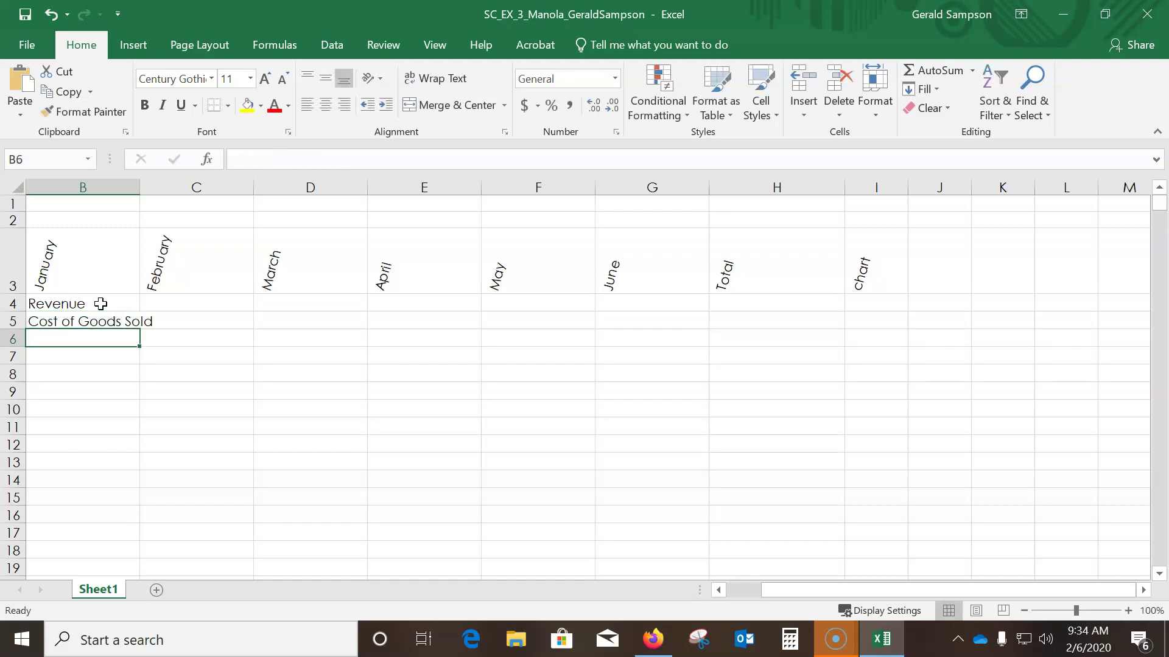
text(Gross M)
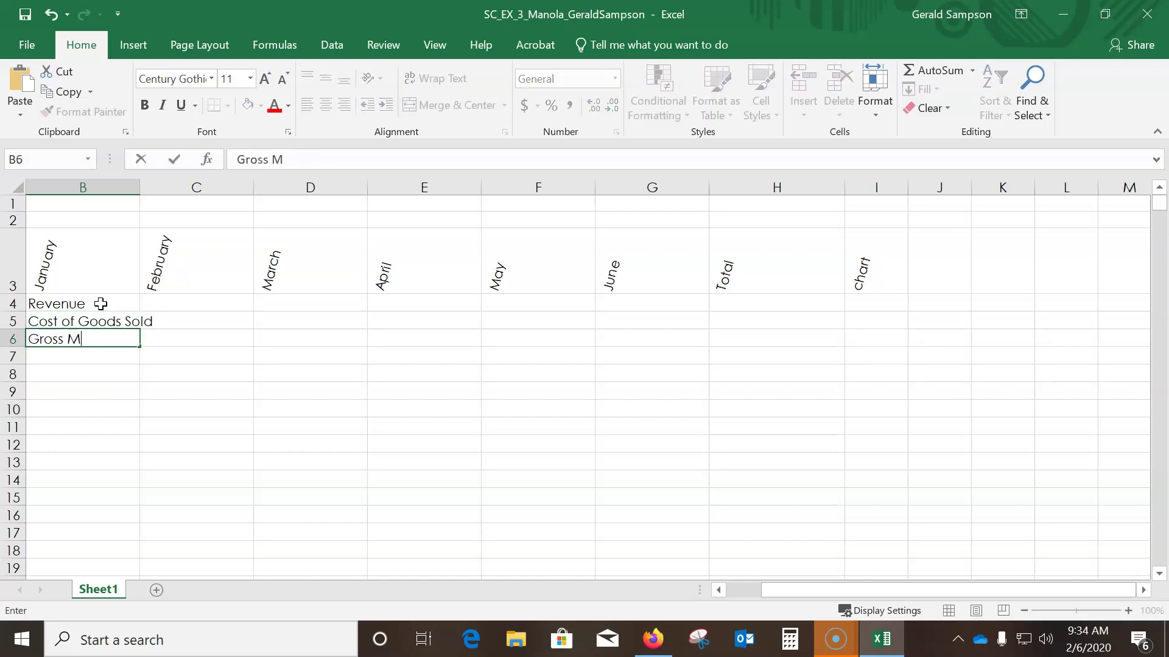
text(argin)
key(Return)
key(Return)
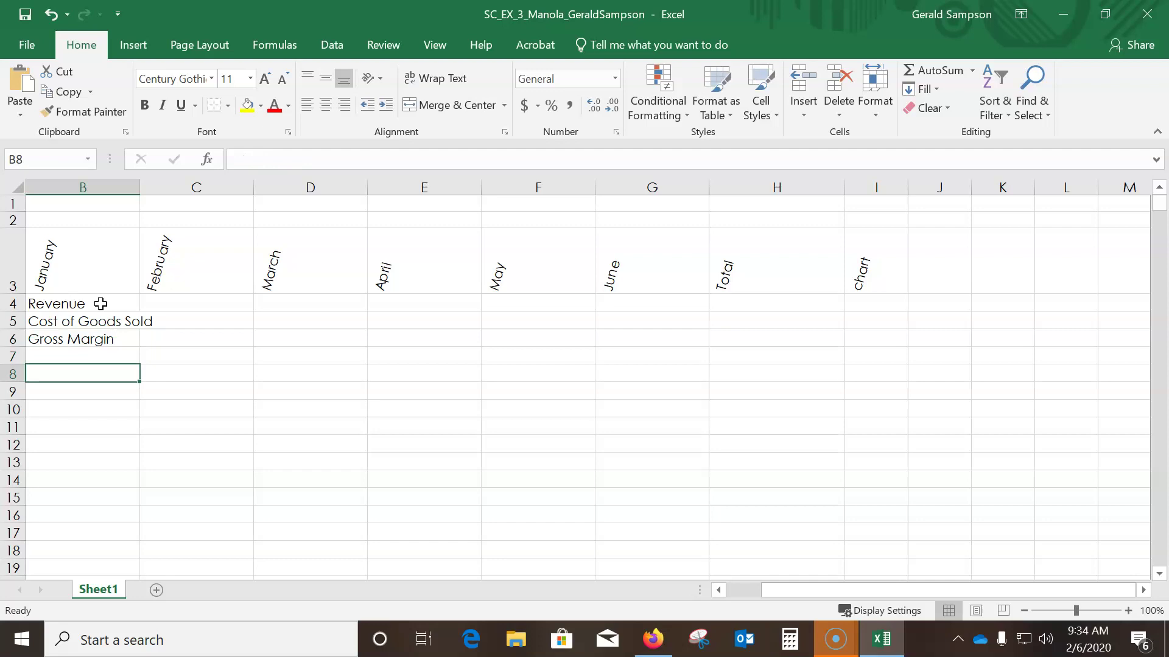
Enter the row labels "Expenses", "Bonus", "Salary" and "Site Rental" in cells B8 to B11
text(Expenses)
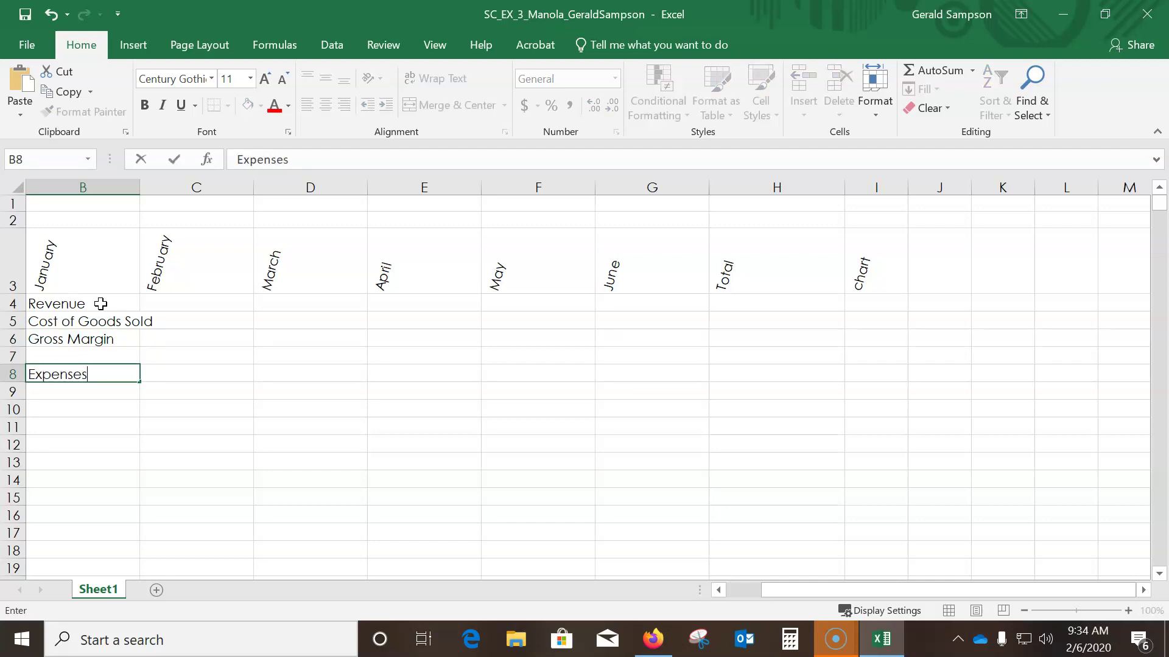
key(Return)
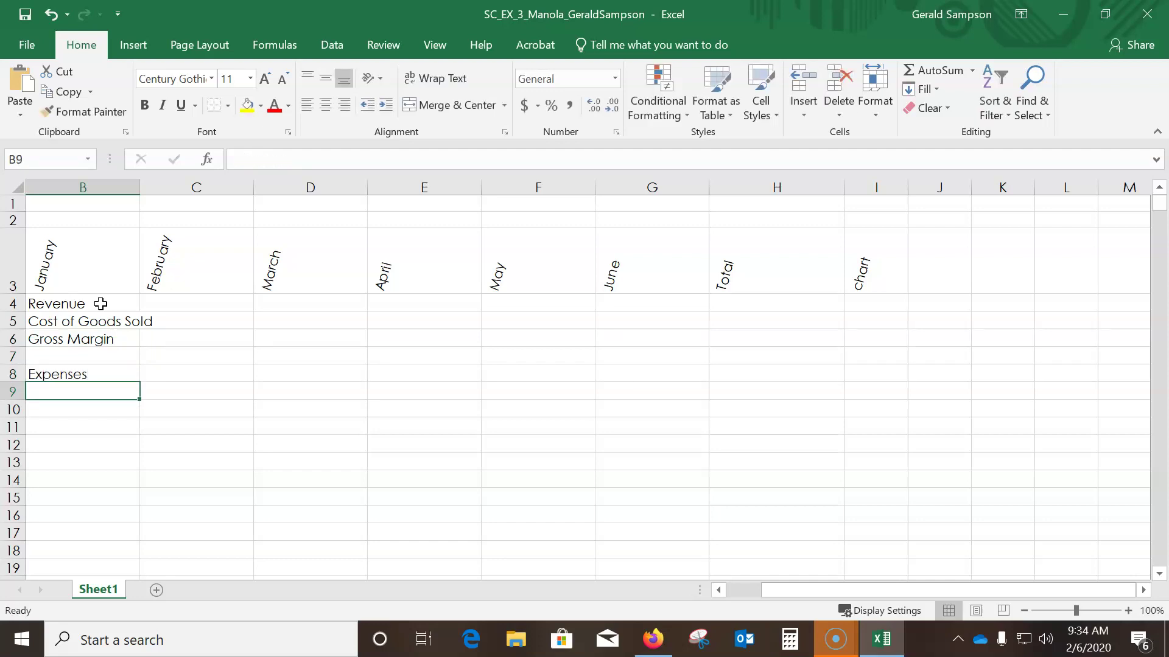
text(Bonus)
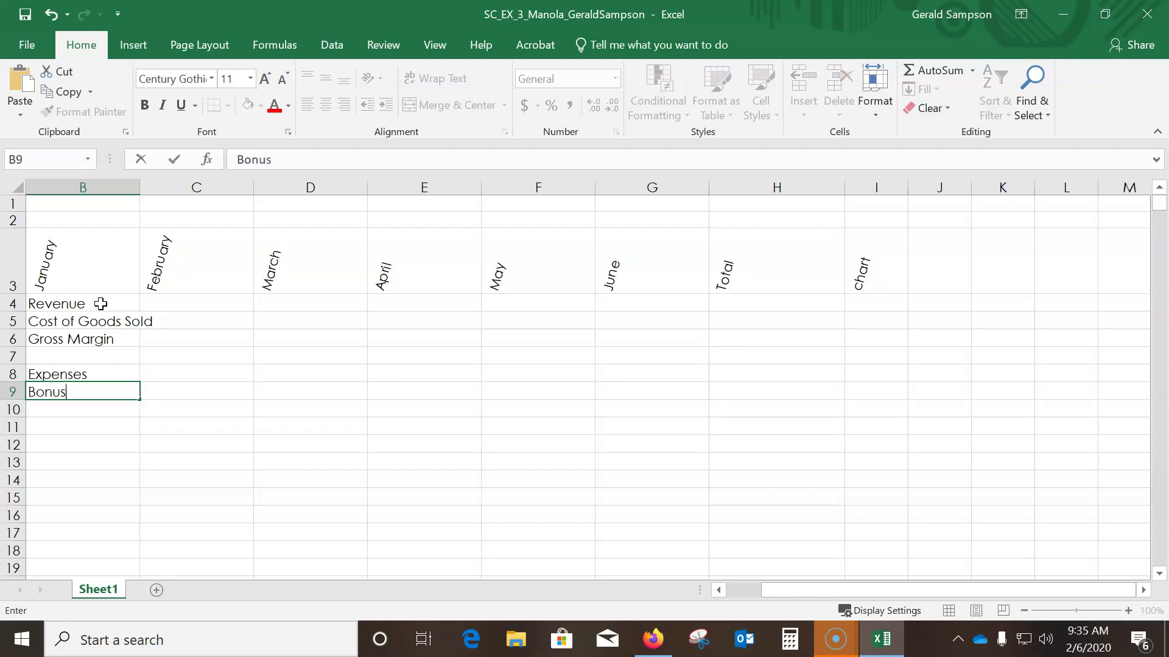
key(Return)
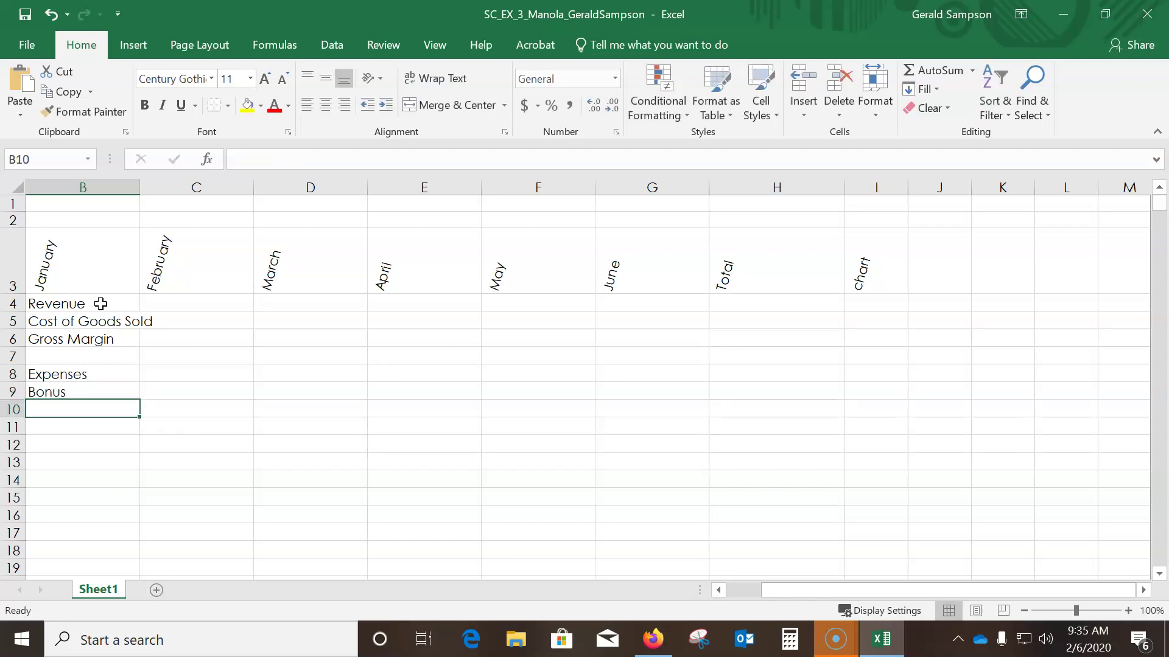
text(Salary)
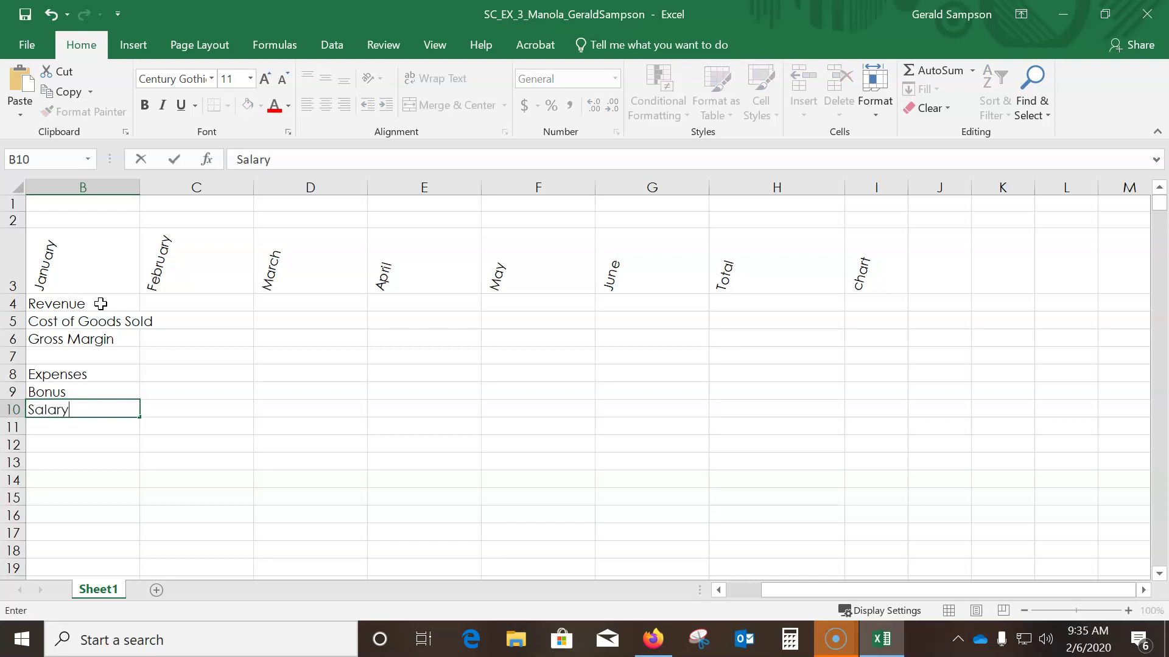
key(Return)
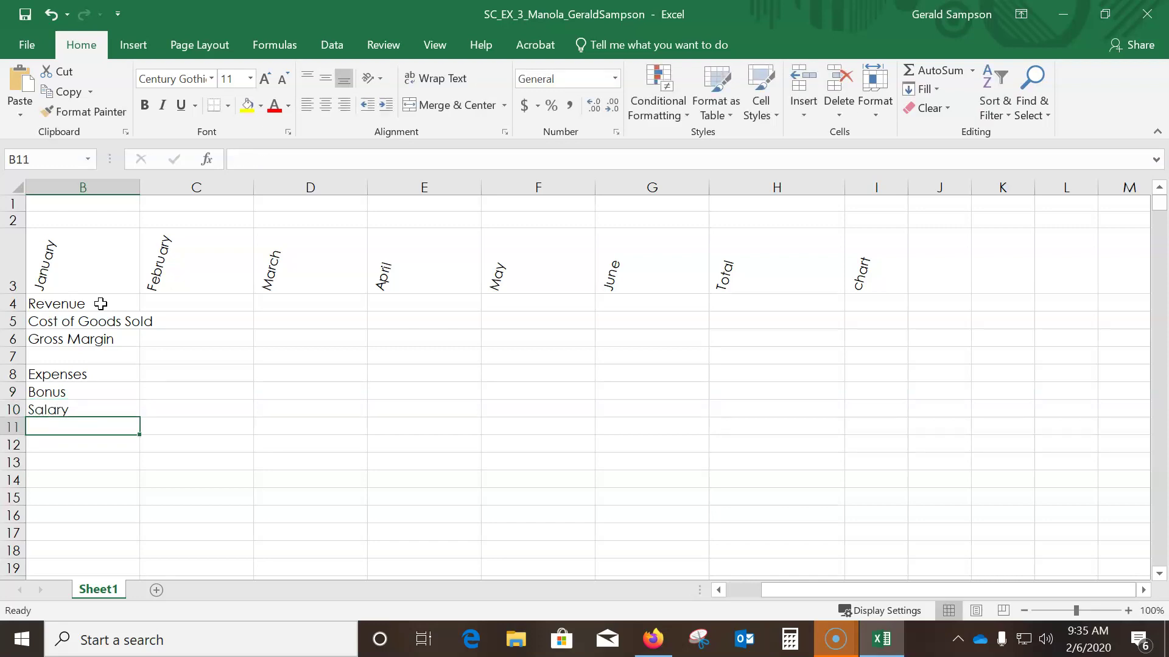
text(Site Rental)
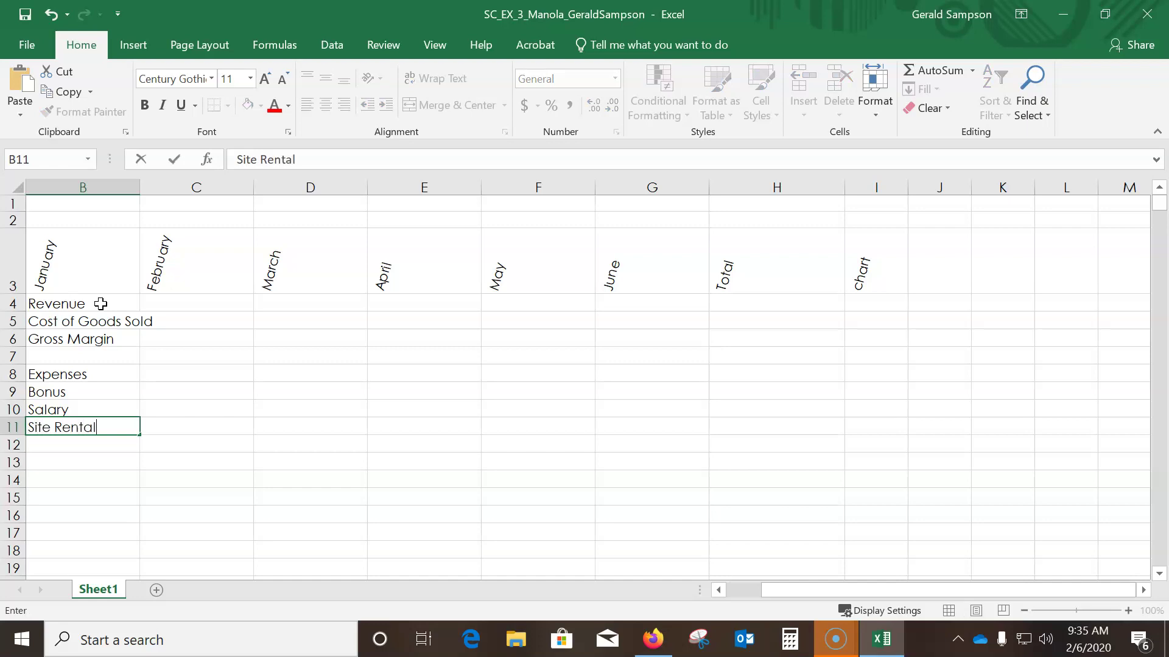
key(Return)
Enter "Marketing", "Miscellaneous" and "Total Expenses" in cells B12 to B14, and "Operating Income" in cell B16
text(M)
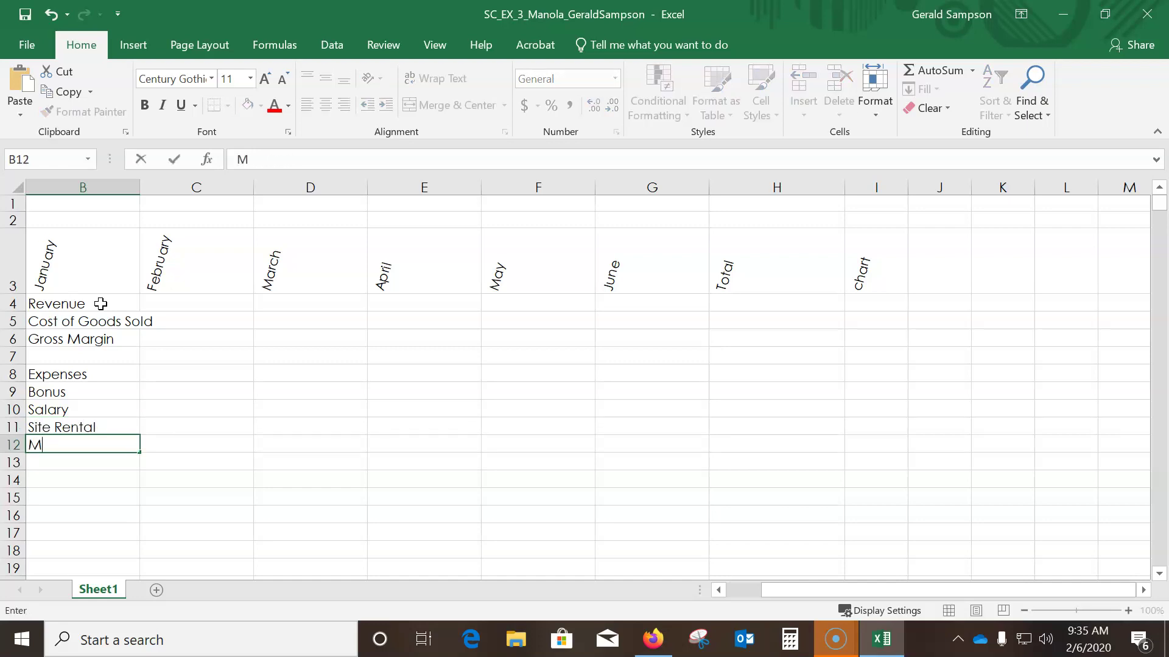
text(arketing)
key(Return)
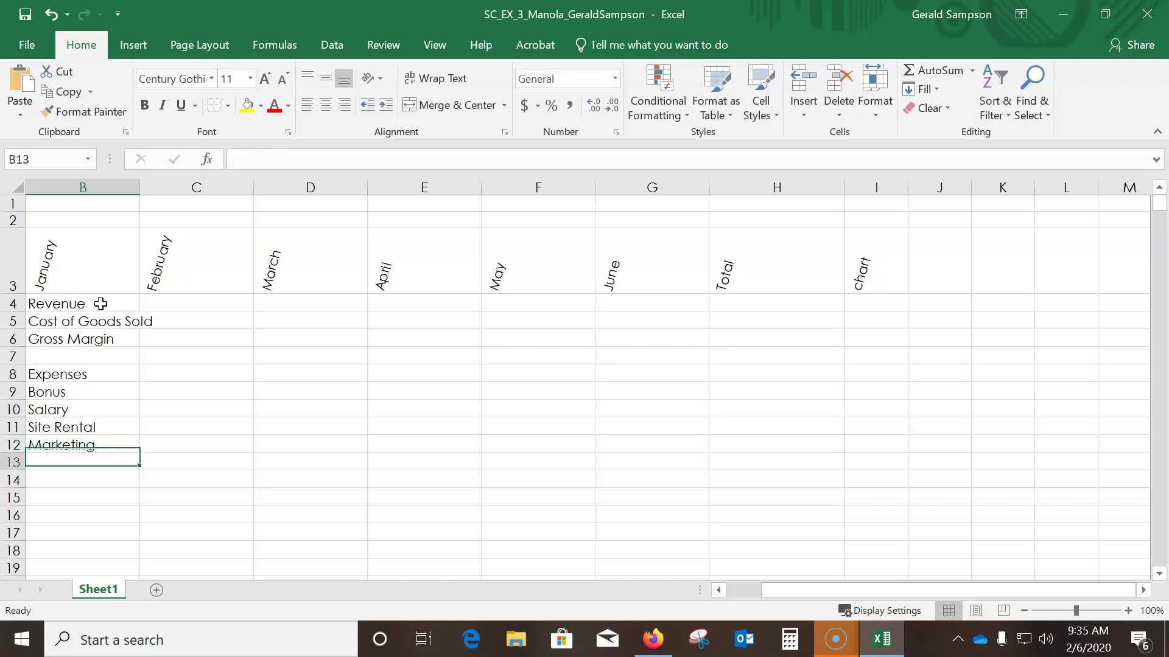
text(Misc)
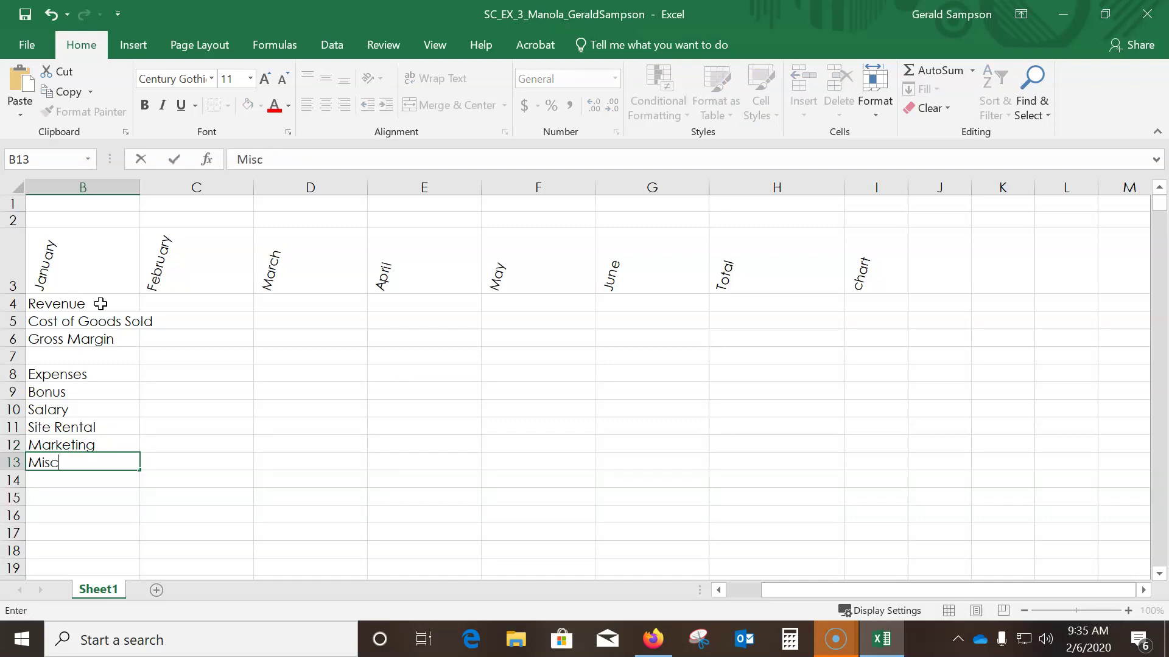
text(ellaneous)
key(Return)
text(Total )
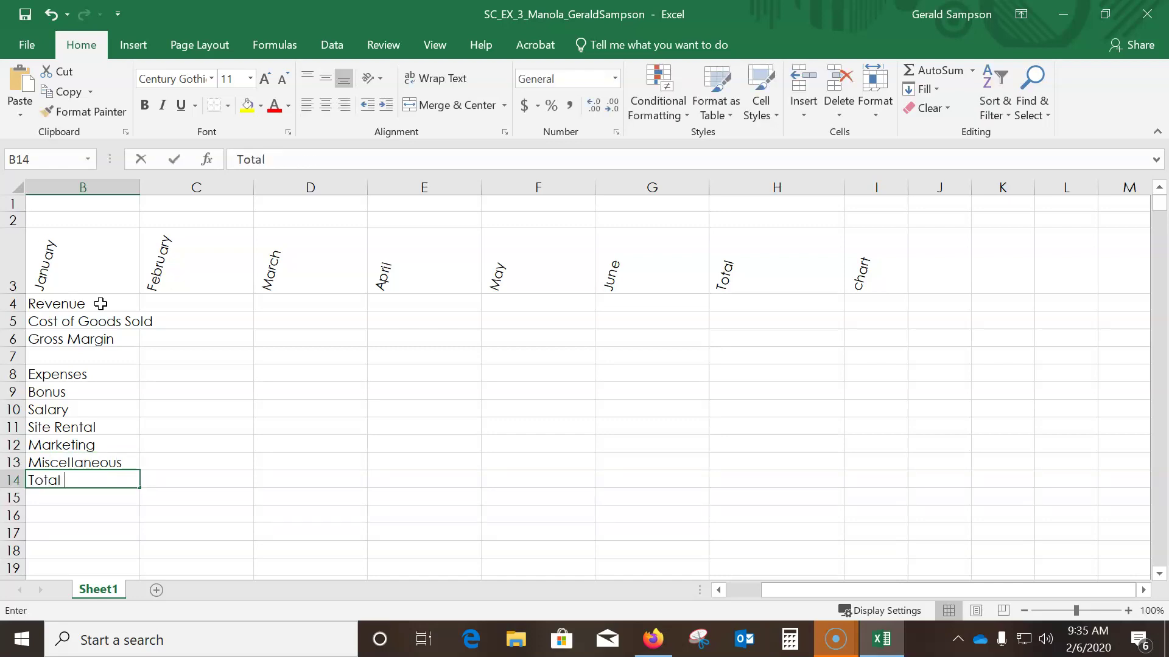
text(Expenses)
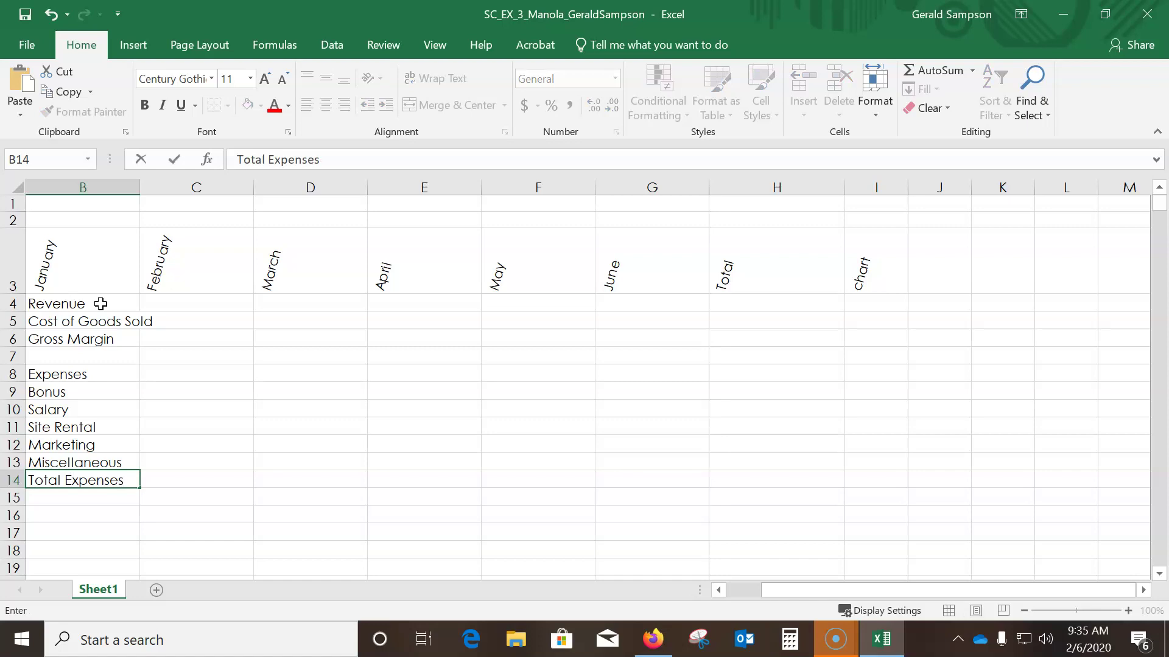
key(Return)
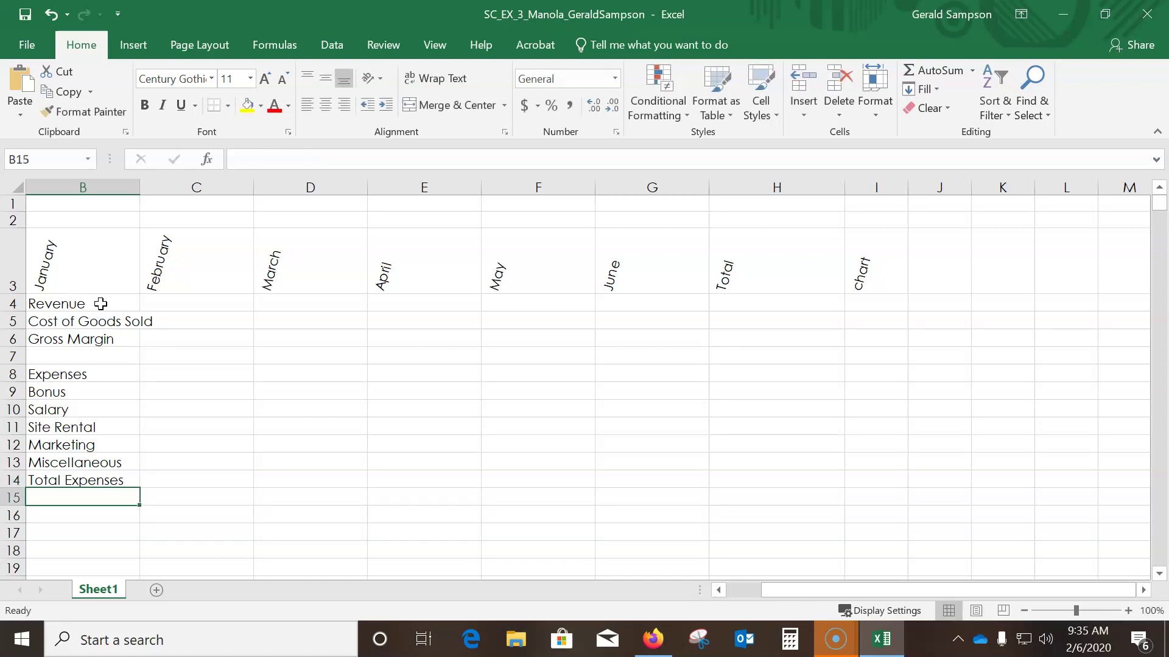
key(Return)
text(O)
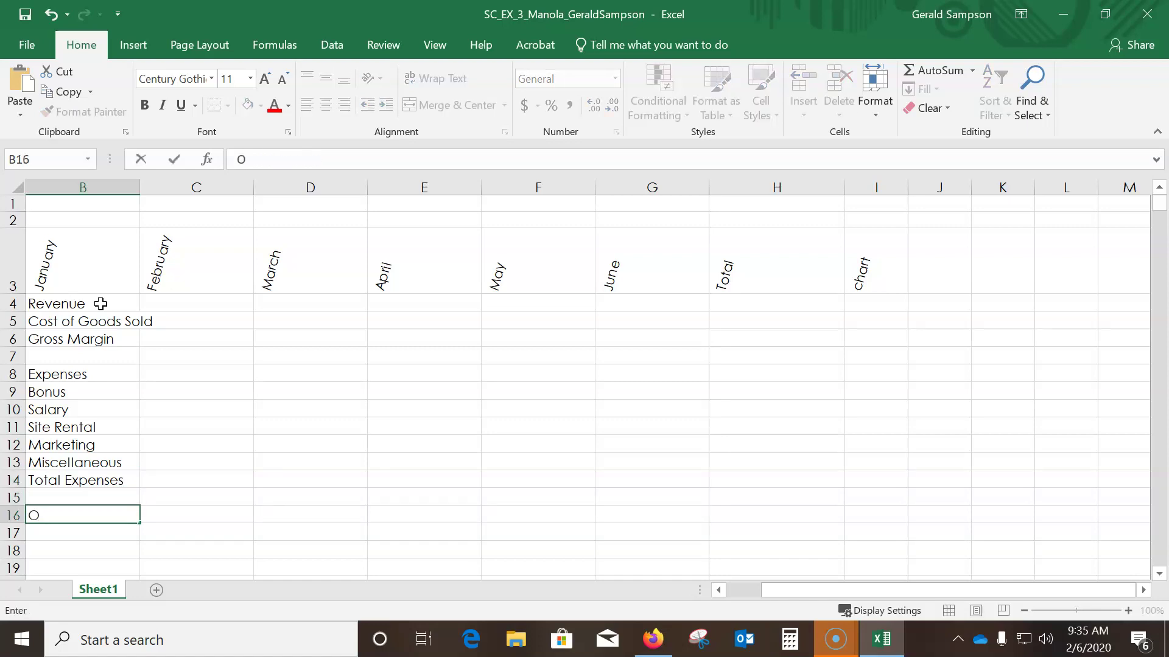
text(perating Income)
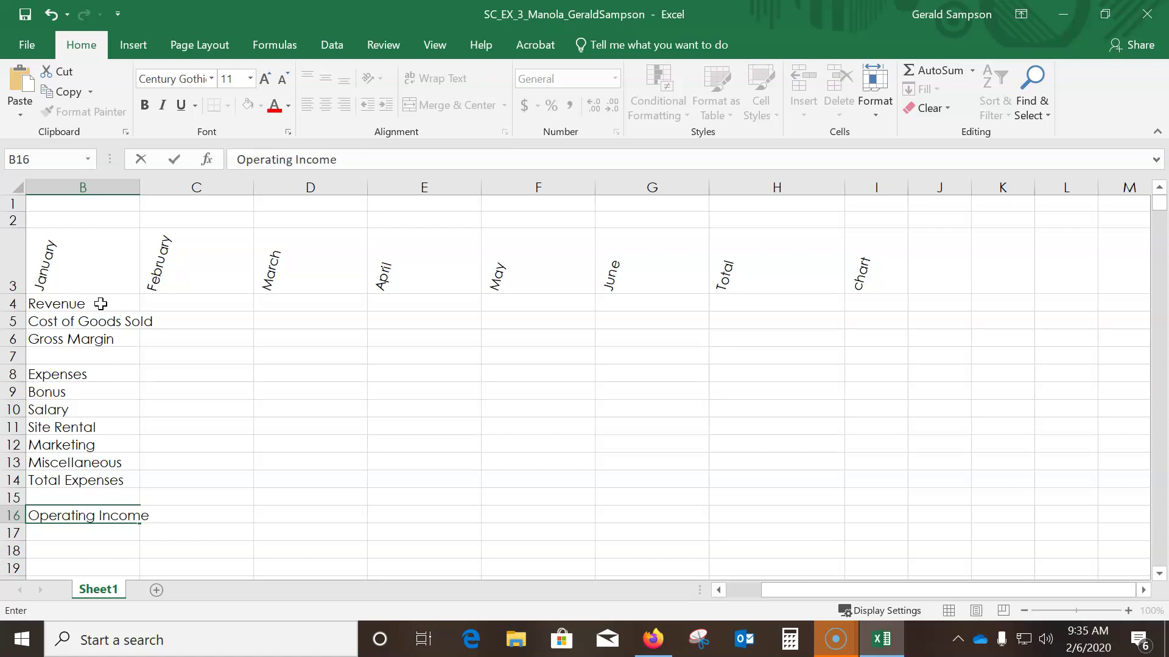
Indent the "Cost of Goods Sold" label and the expense labels from "Bonus" to "Miscellaneous" by one level
click(82, 321)
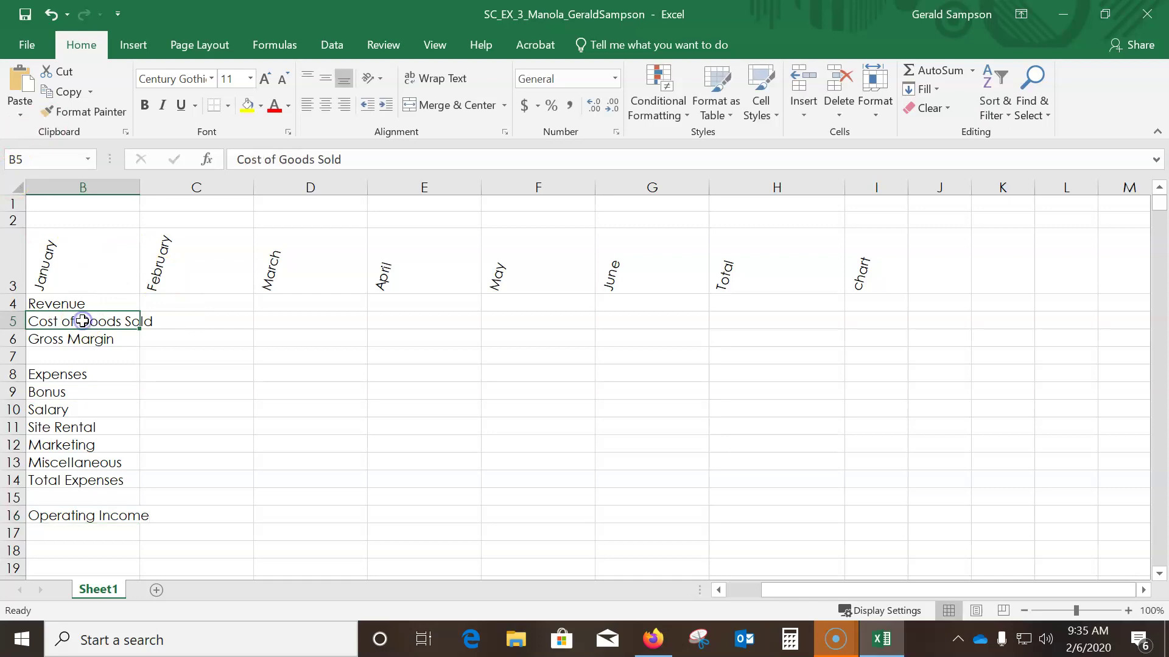
click(384, 110)
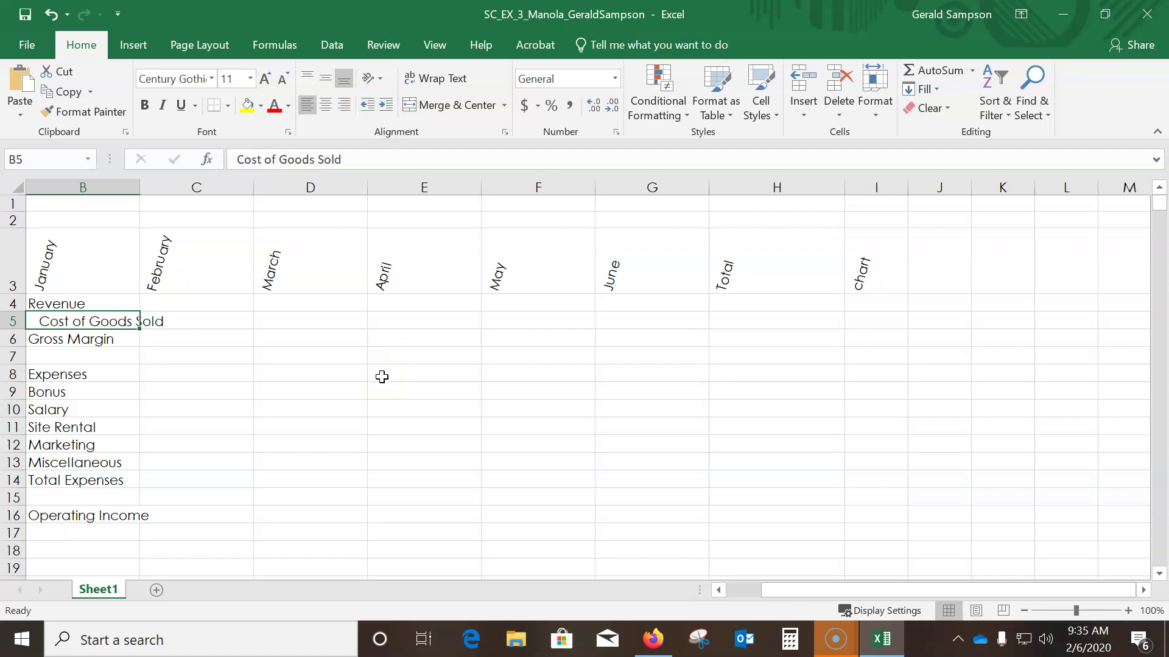
drag(78, 391, 79, 462)
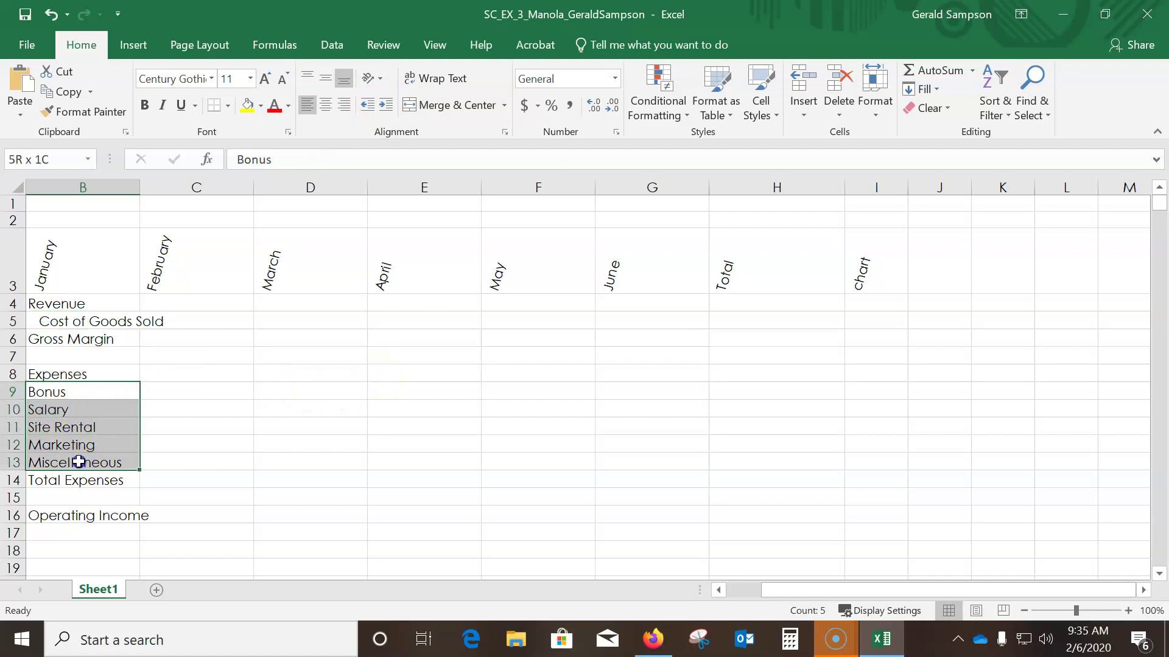
click(384, 105)
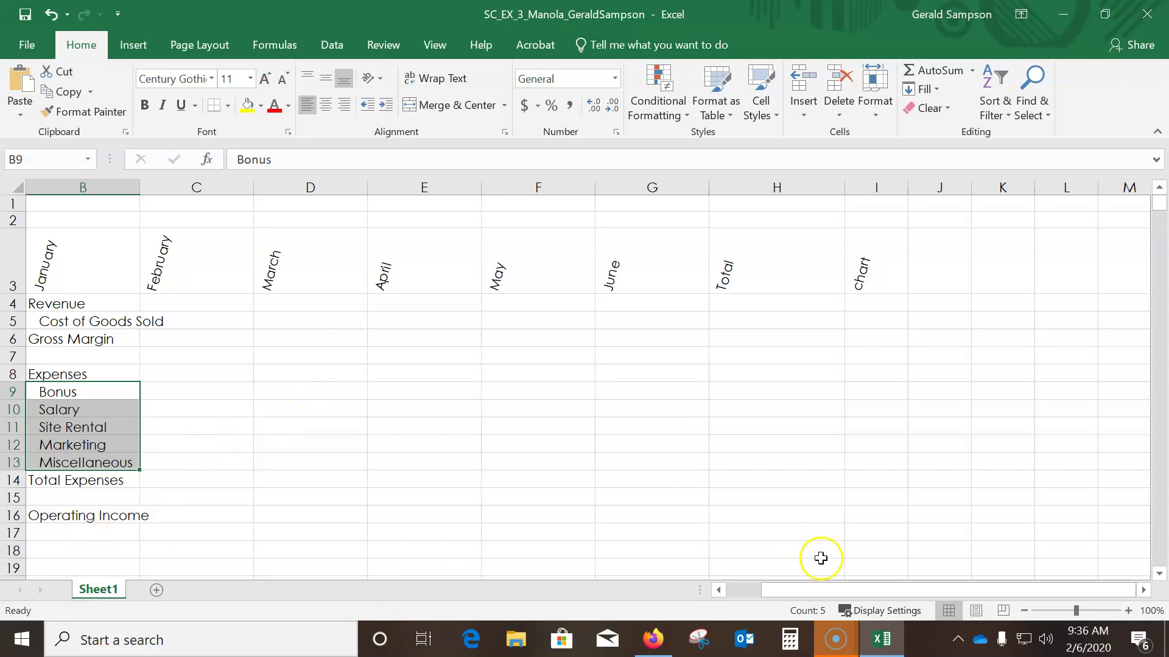
Move the row labels in B4:B16 over to column A, into A4:A16
drag(791, 600, 652, 599)
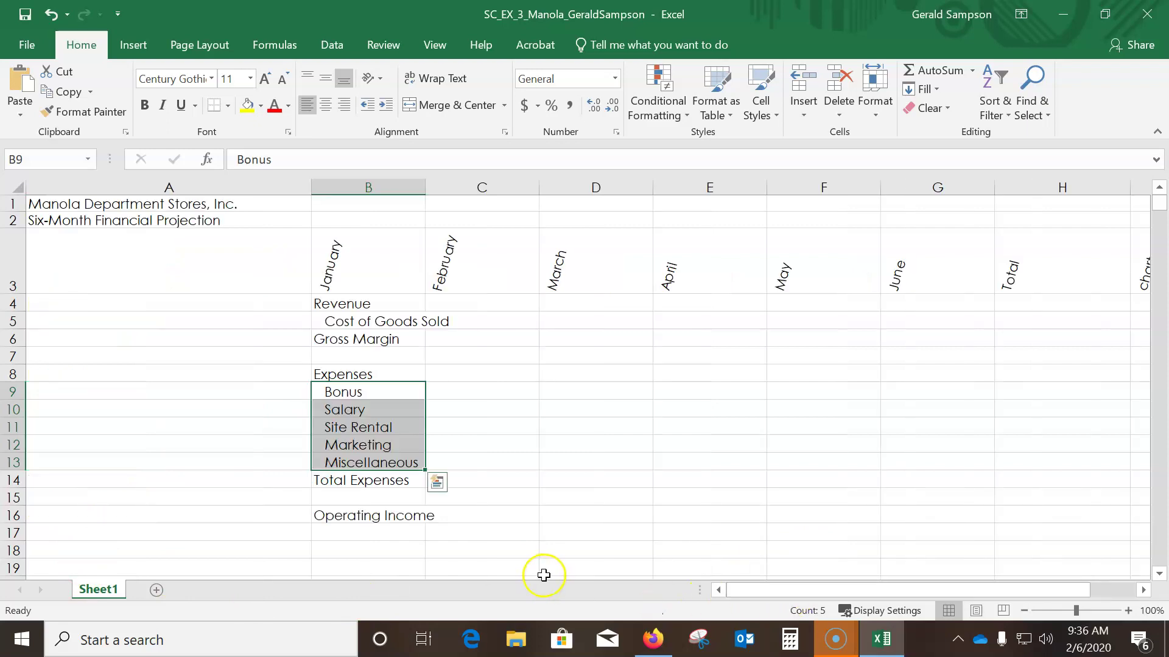
click(367, 308)
drag(366, 308, 386, 516)
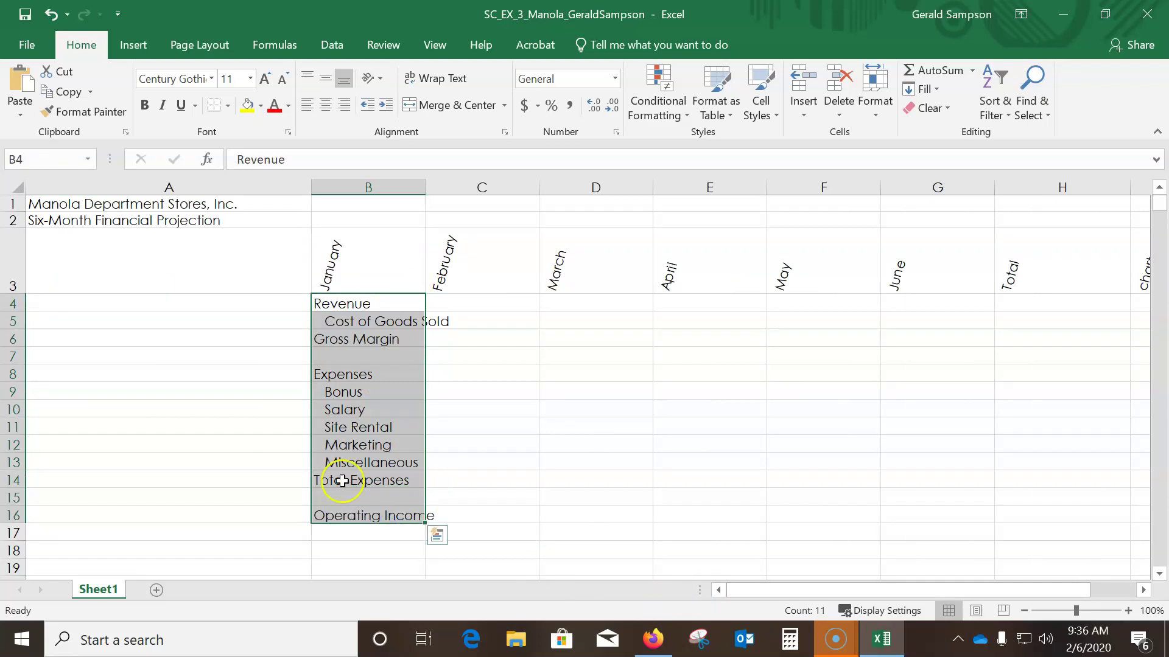
drag(302, 405, 208, 387)
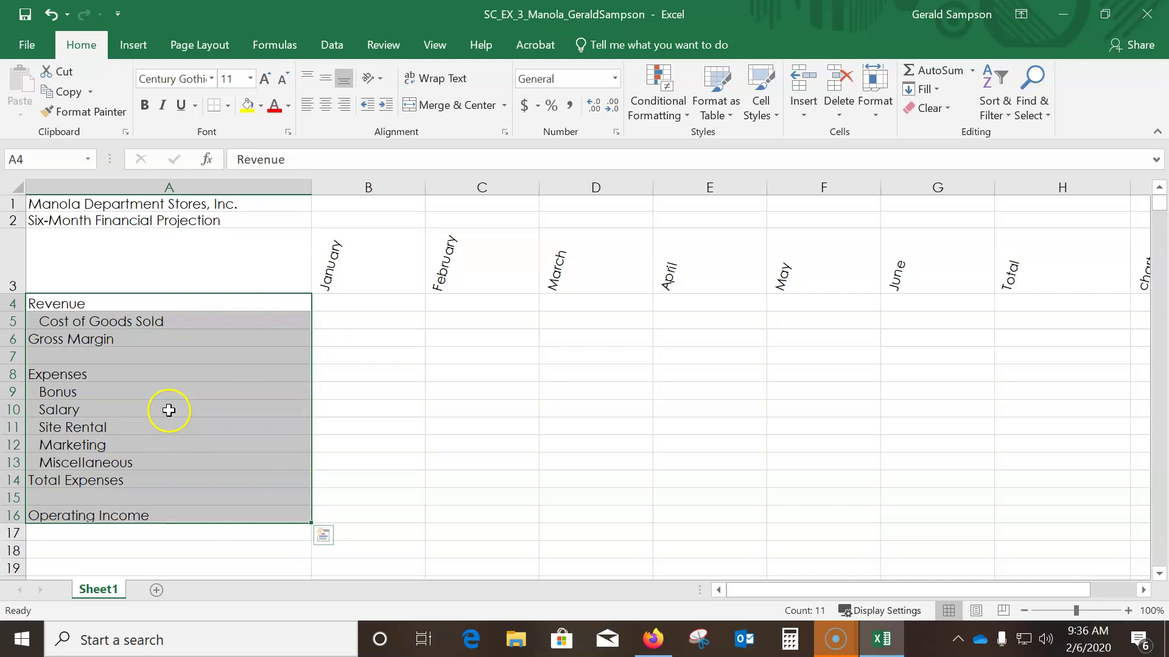
Enter the section heading "What-If Assumptions" in cell A18
click(128, 552)
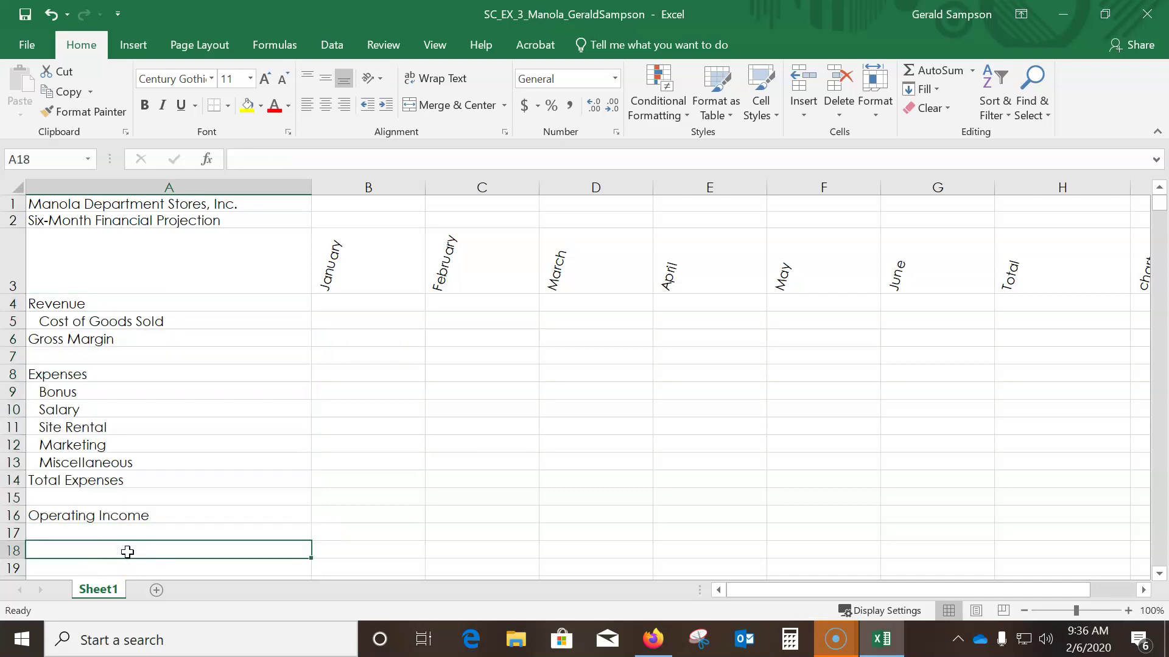
text(What)
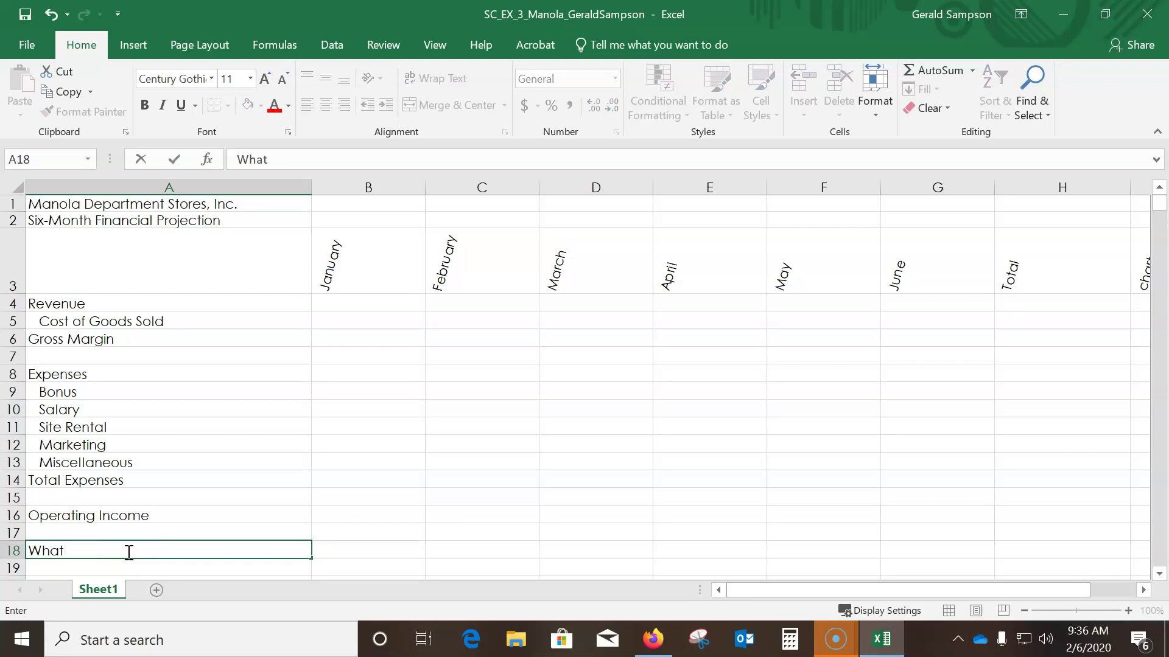
text(-If Assumptions)
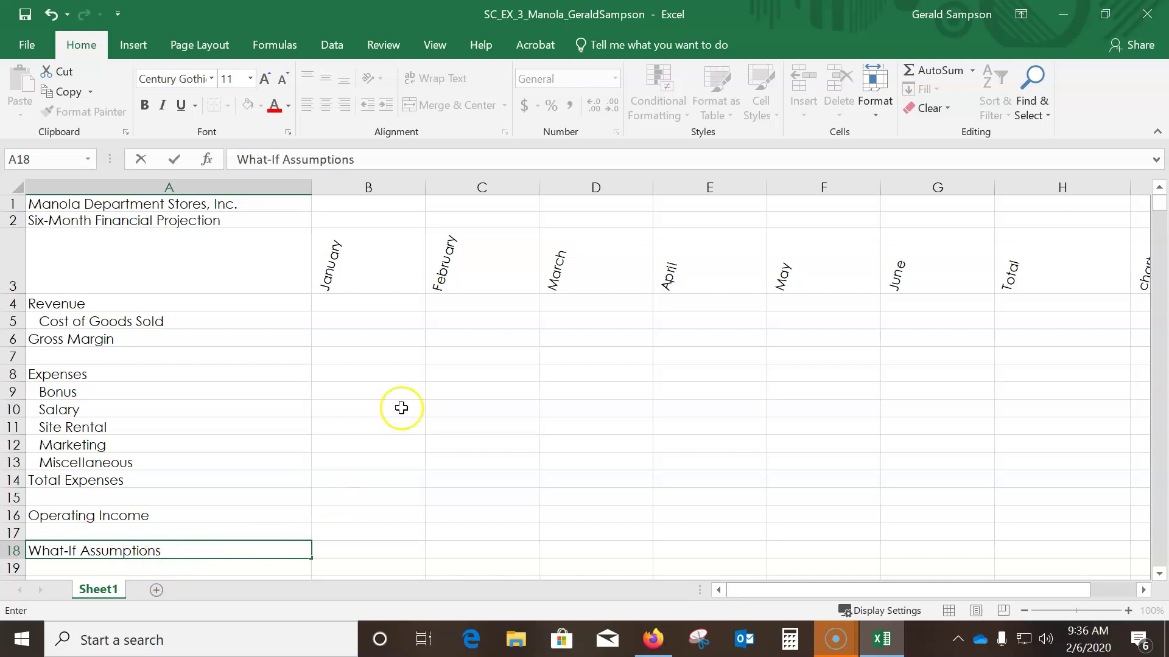
drag(391, 393, 363, 455)
Copy the expense labels in A9:A13 to the cells below the What-If Assumptions heading, starting at A19
drag(132, 395, 141, 461)
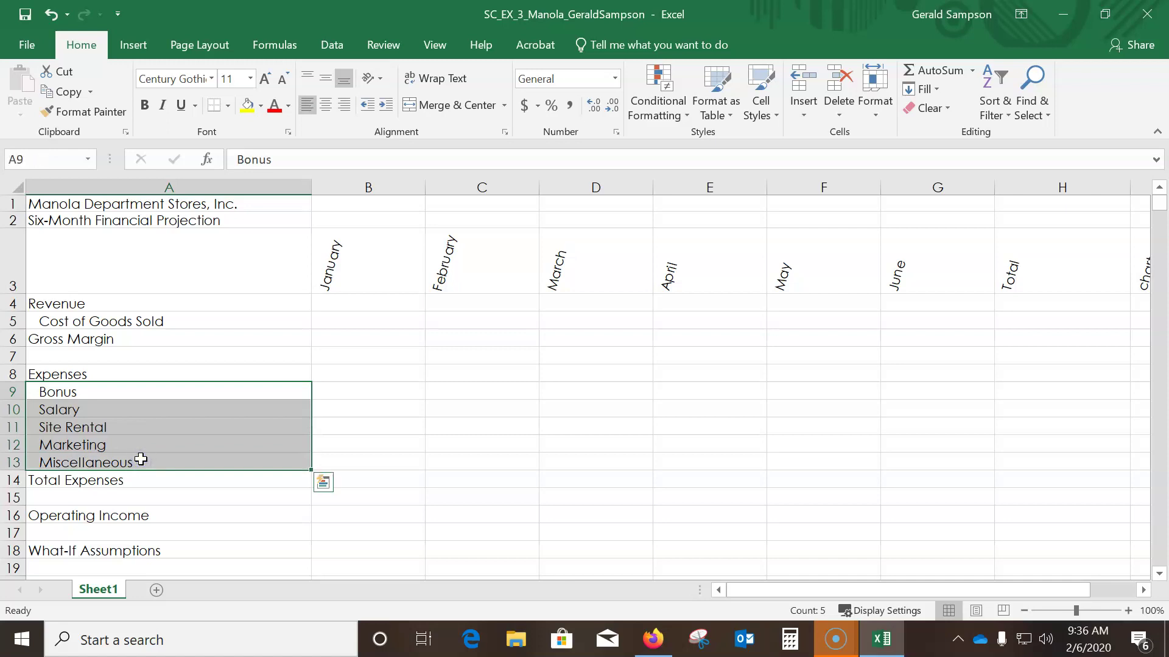
click(64, 96)
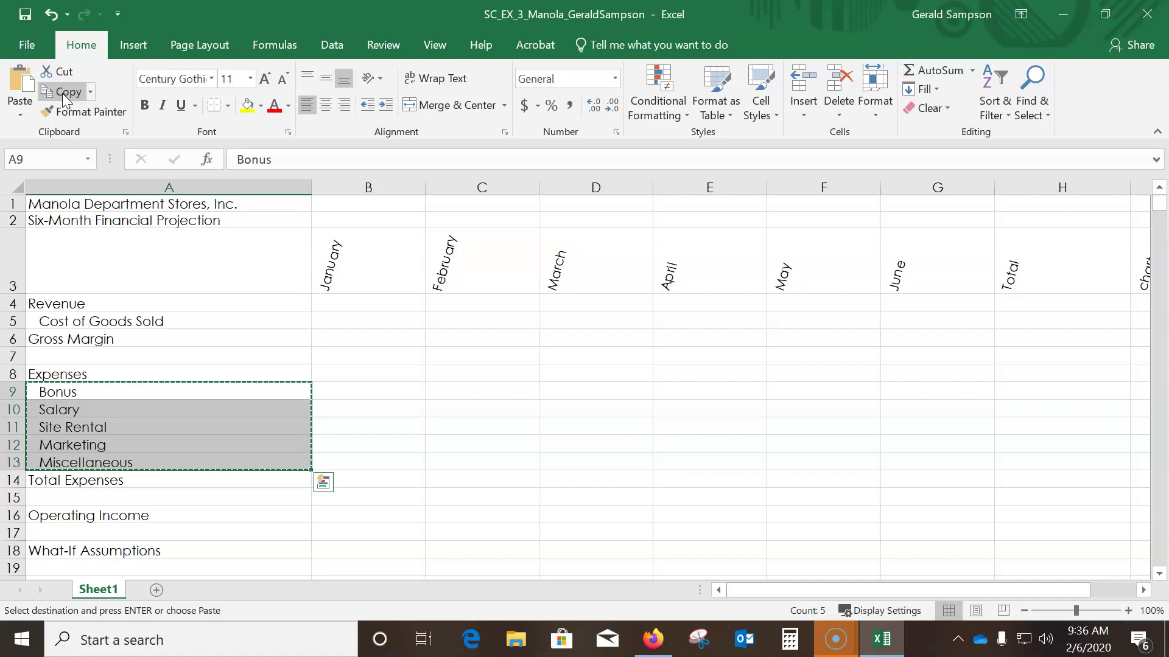
scroll(578, 387, down, 4)
scroll(578, 387, up, 1)
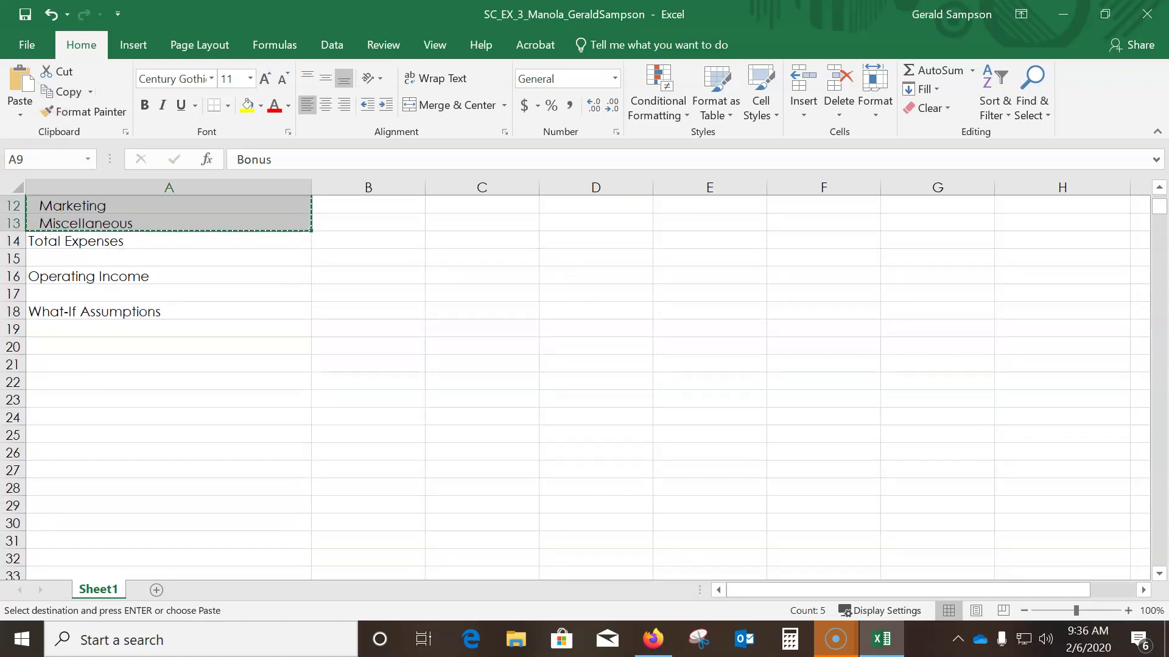
click(69, 368)
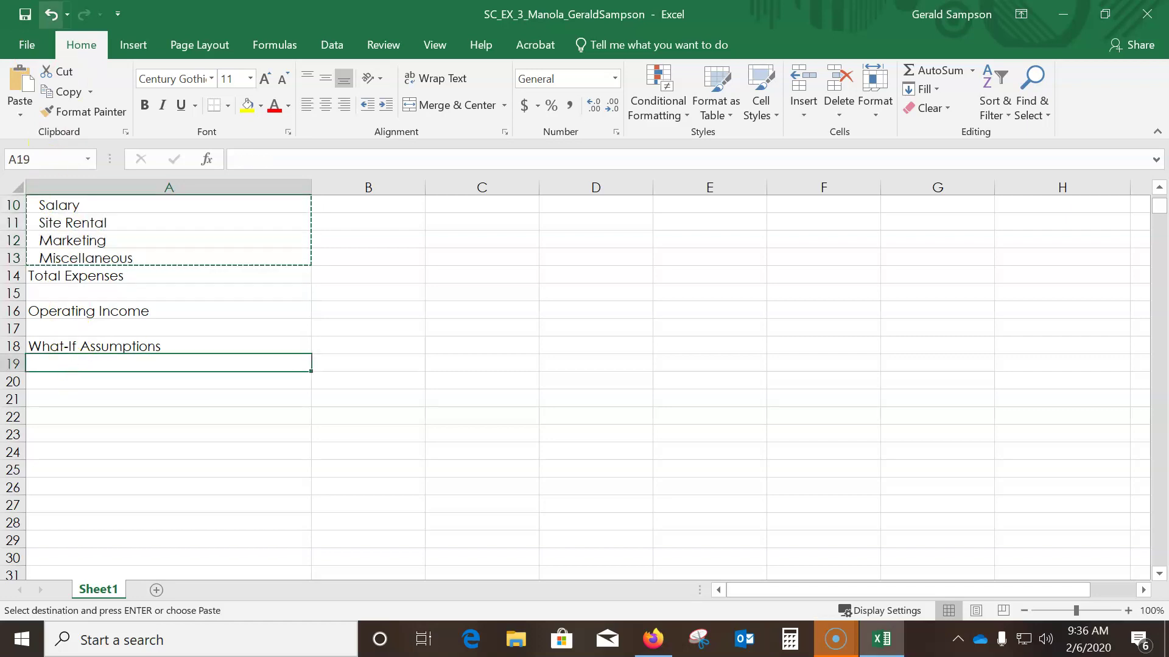
click(20, 85)
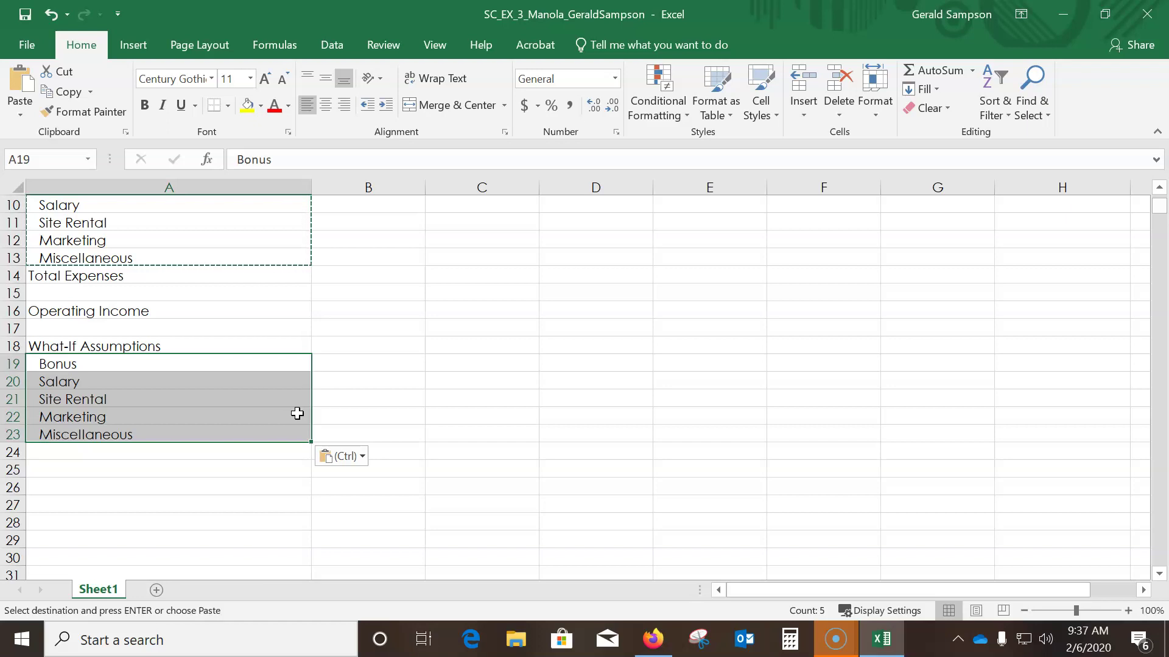
key(Escape)
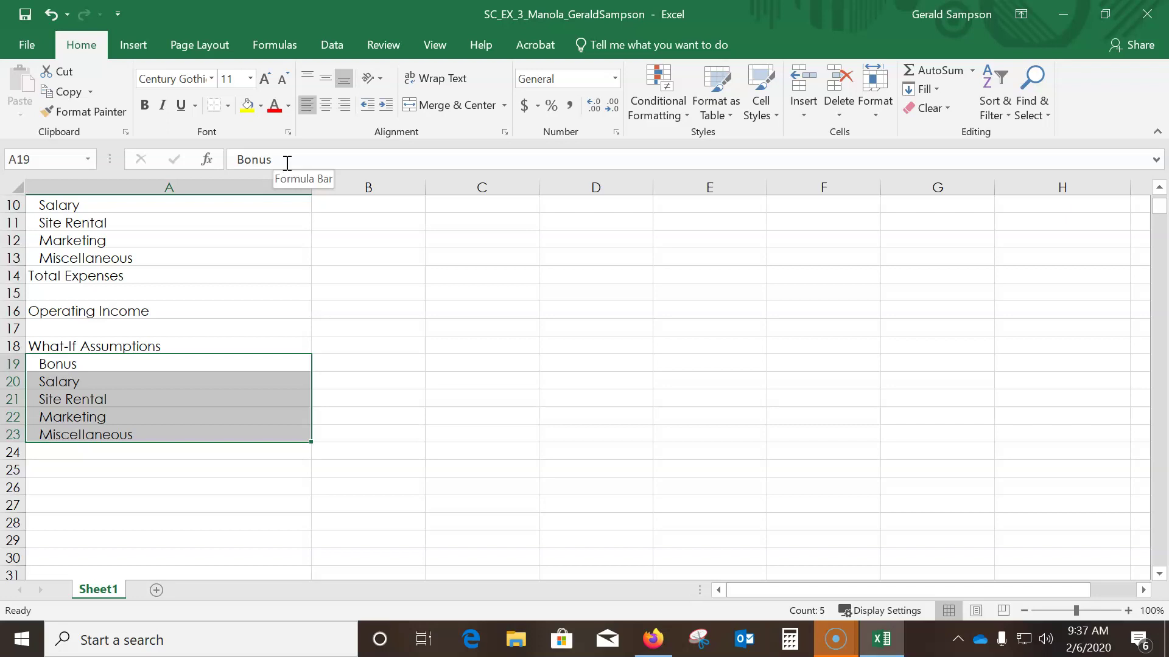
Insert a blank row 20 between "Bonus" and "Salary" in the What-If Assumptions section
click(22, 373)
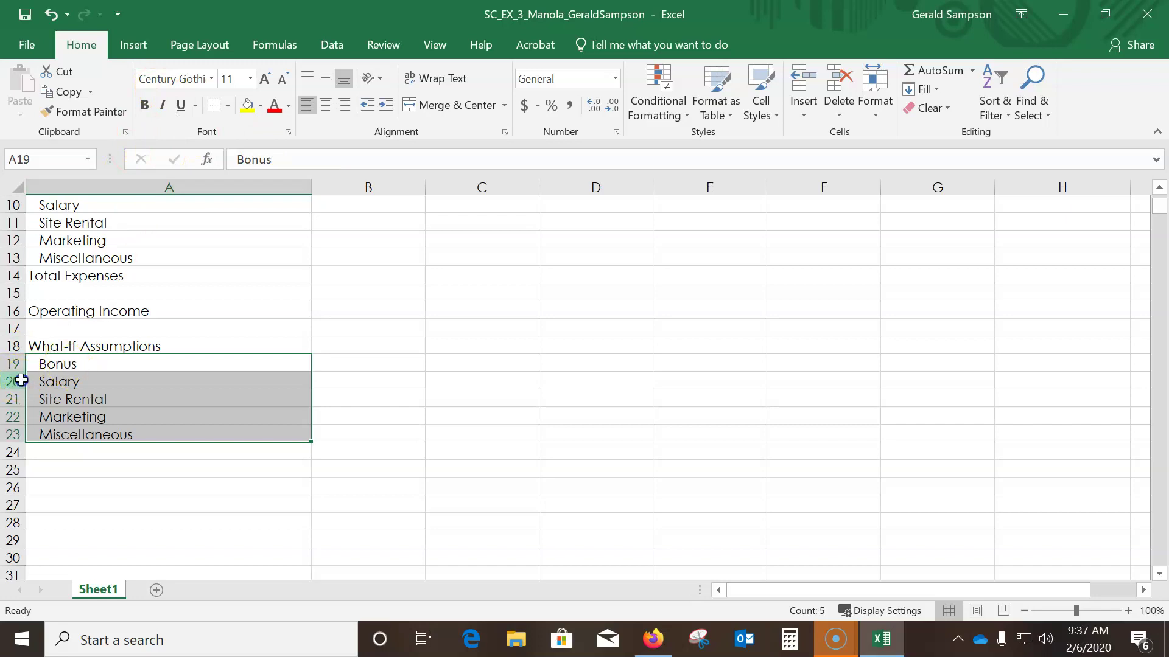
click(20, 380)
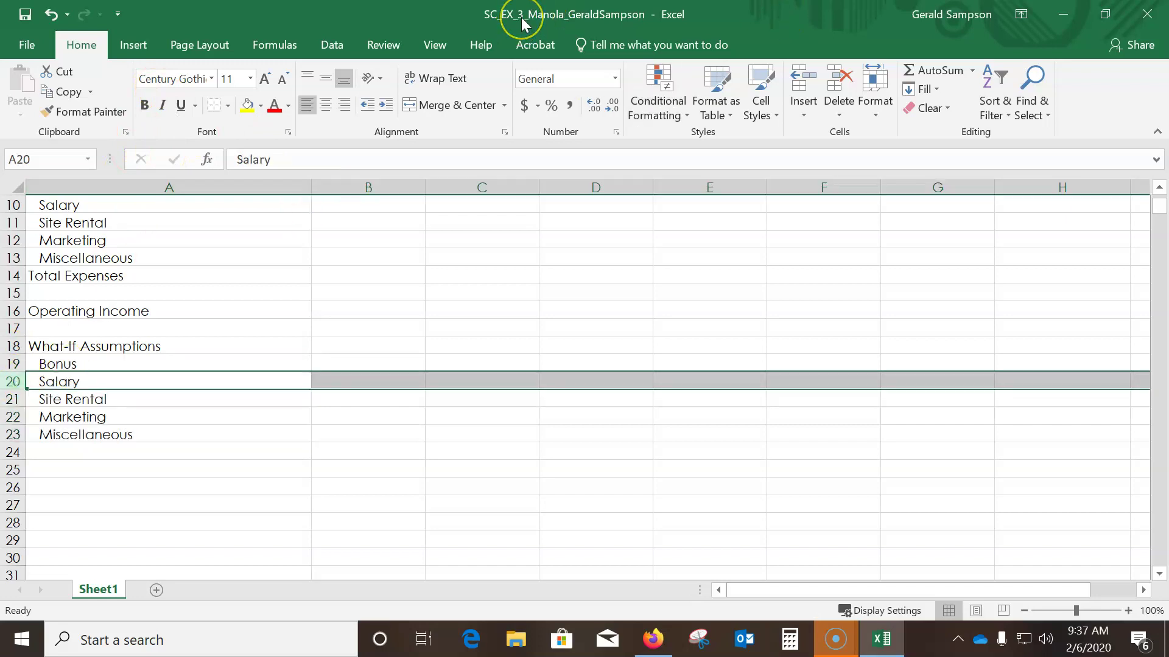
right_click(263, 387)
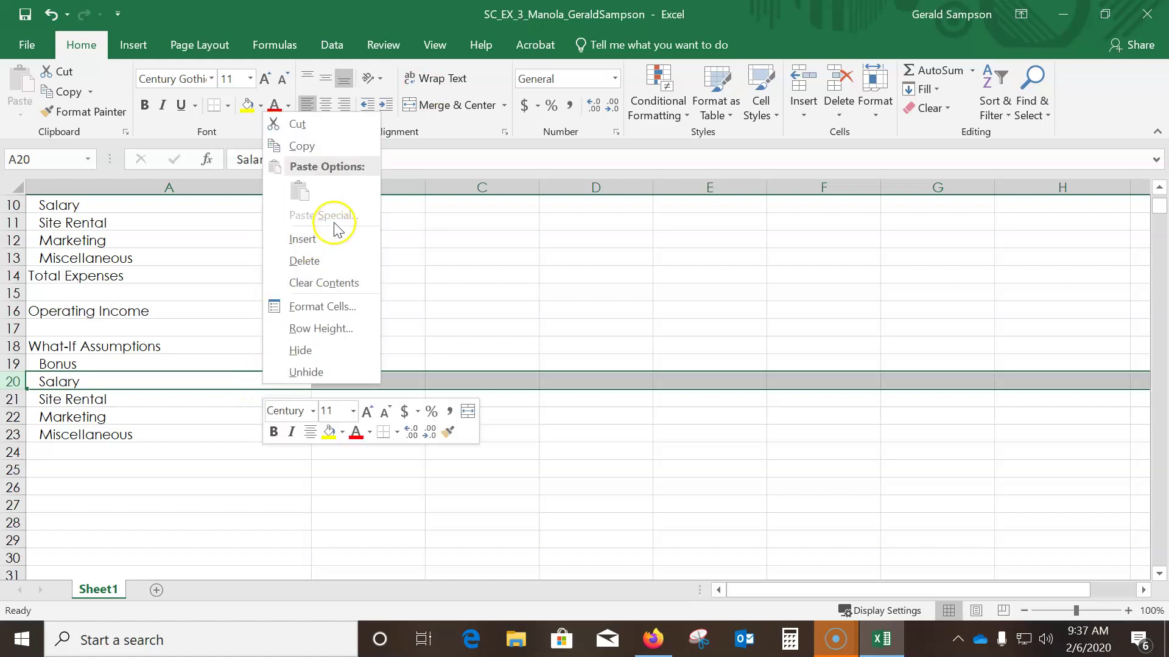
click(323, 237)
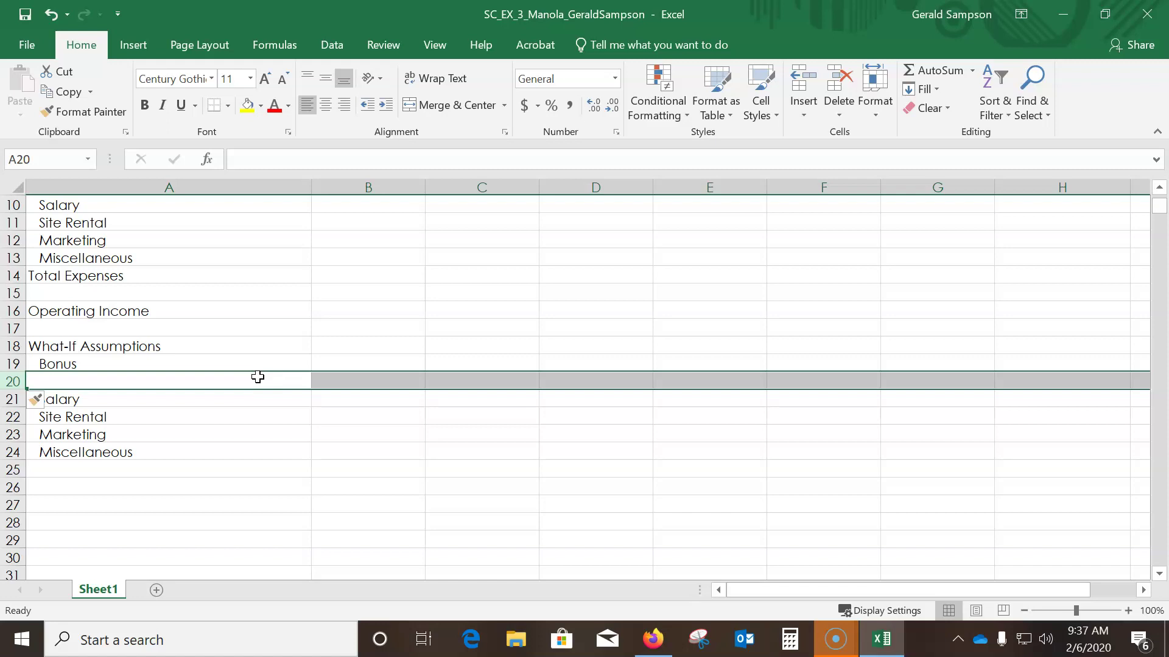
Enter the label "Sales Revenue for Bonus" in the blank cell A20 between "Bonus" and "Salary"
click(204, 379)
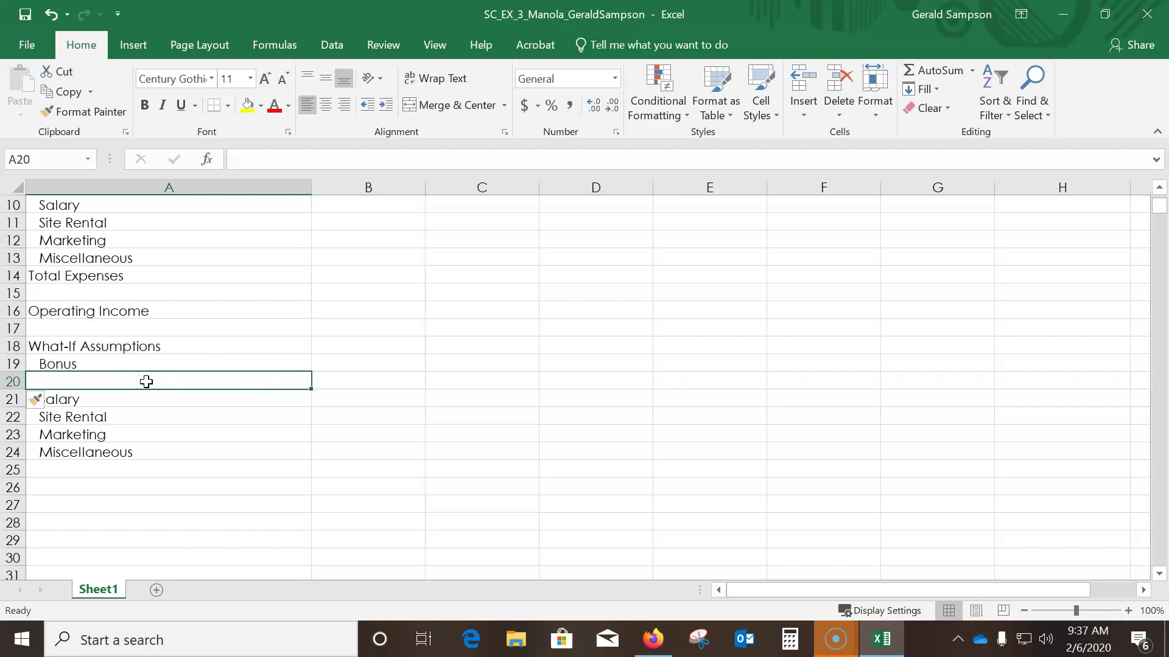
text(Sales)
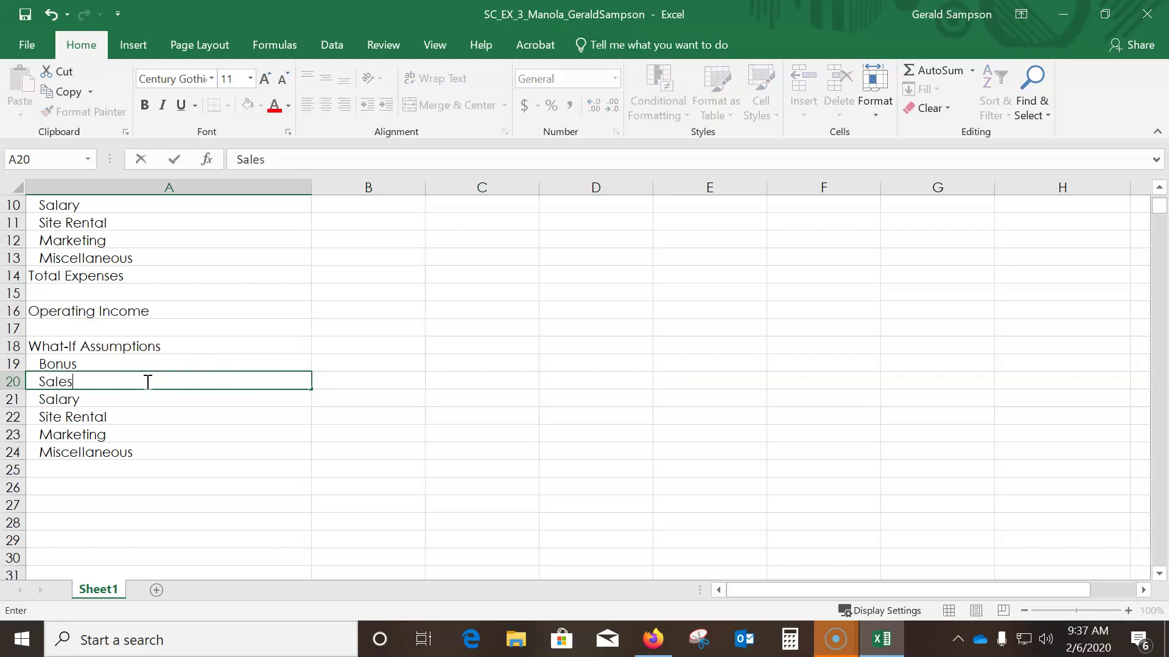
text( Revenue)
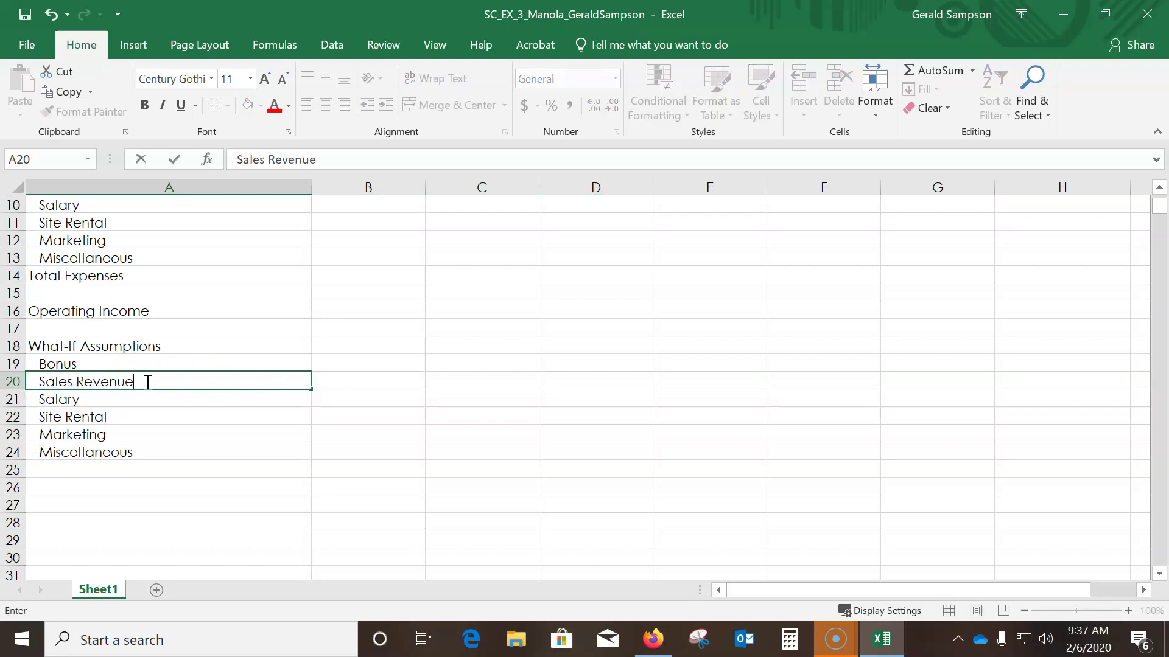
text( for Bonus)
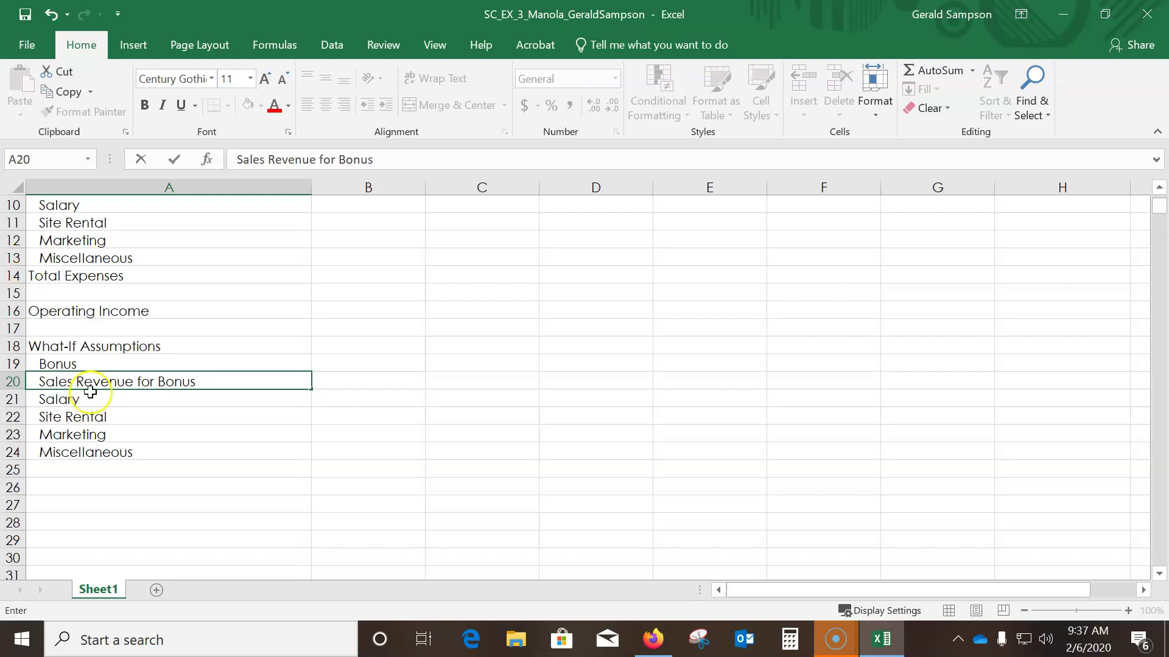
click(243, 432)
click(160, 385)
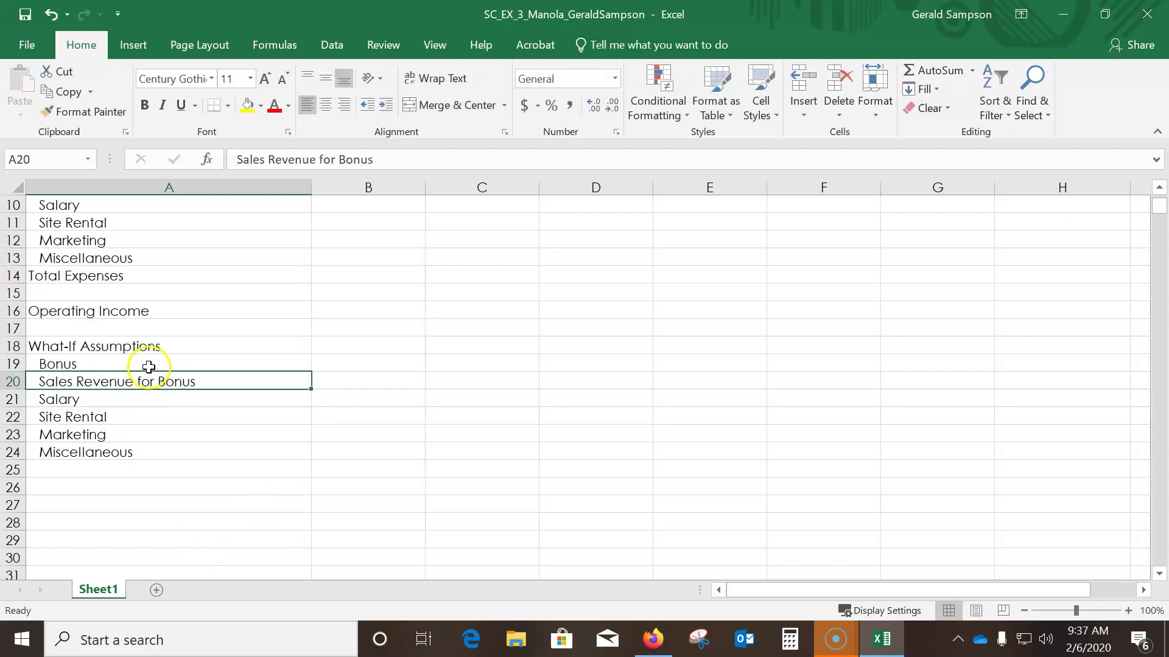
Insert a blank row 19 above "Bonus" in the What-If Assumptions section, formatted the same as the row below
right_click(14, 364)
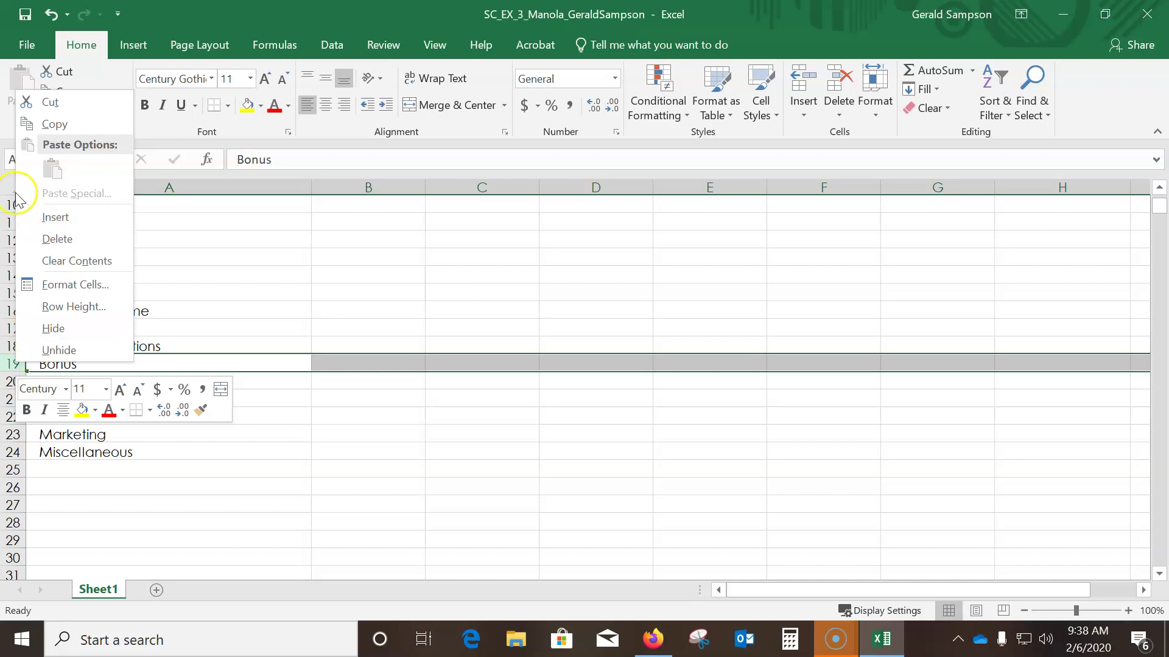
click(52, 217)
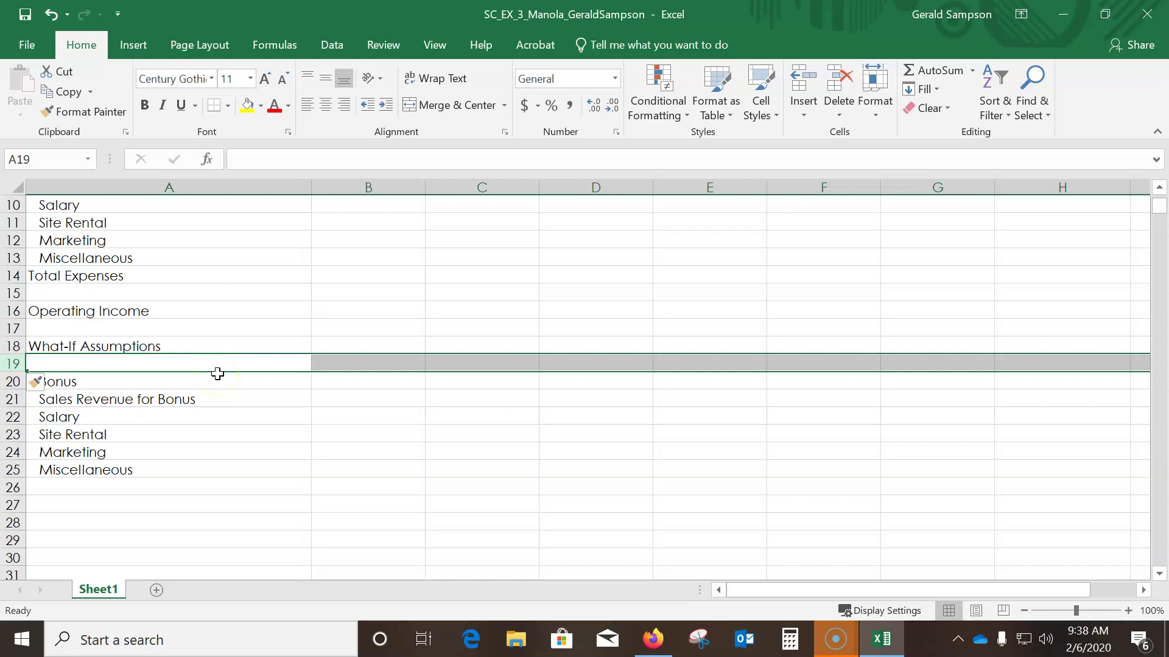
click(263, 363)
click(286, 363)
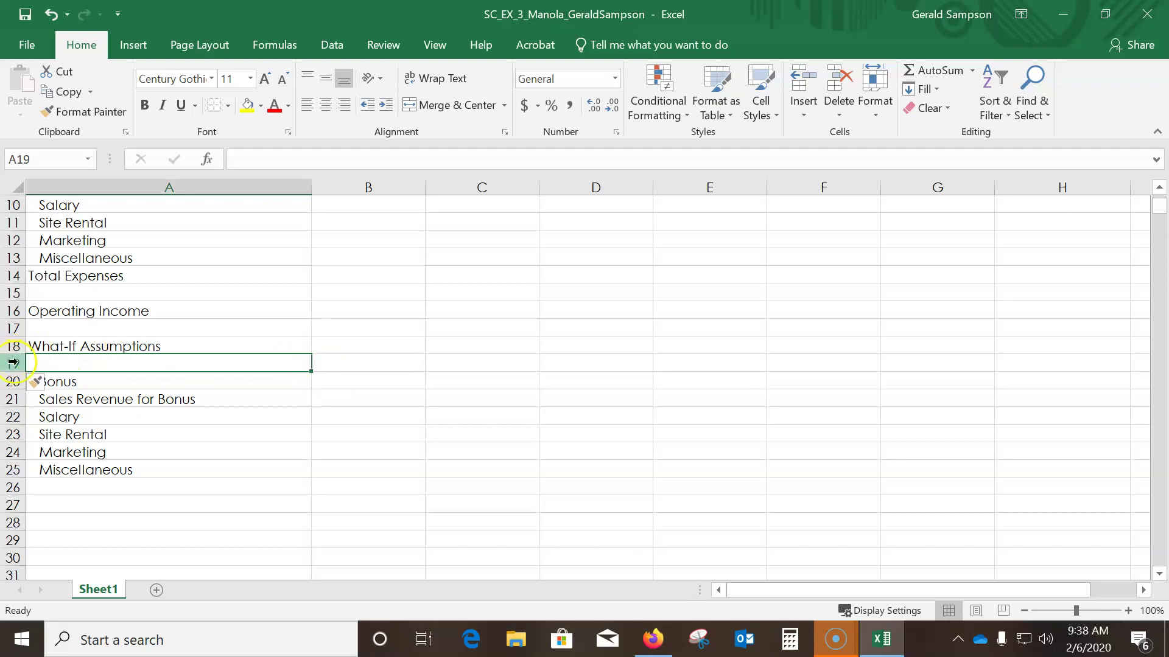
click(45, 382)
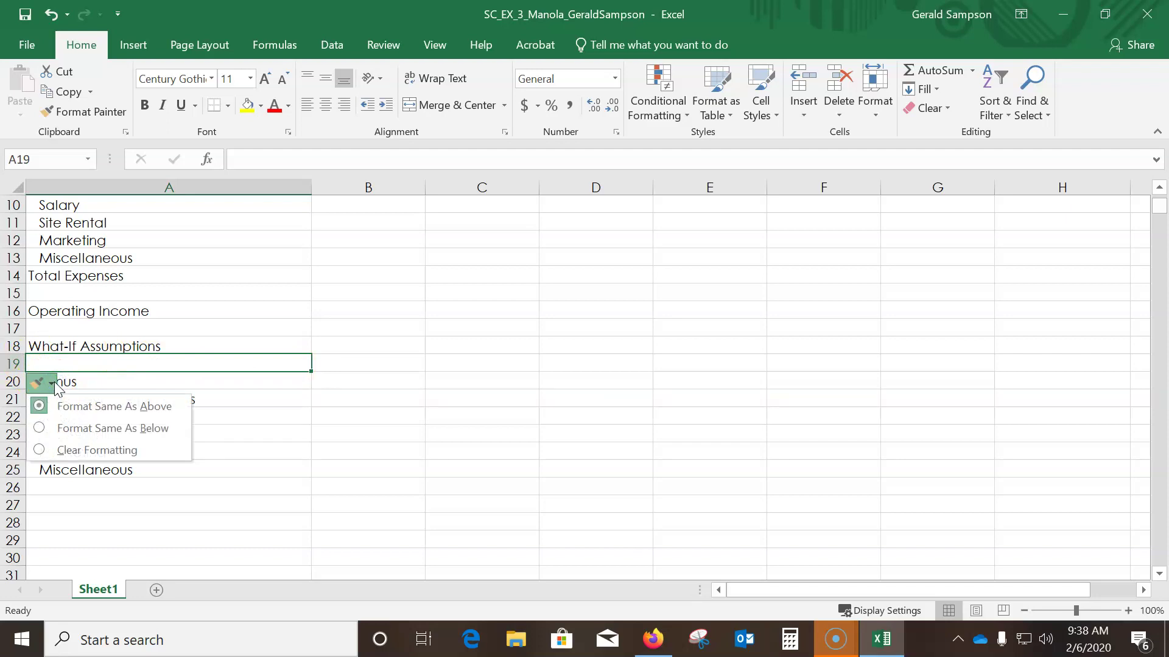
click(71, 428)
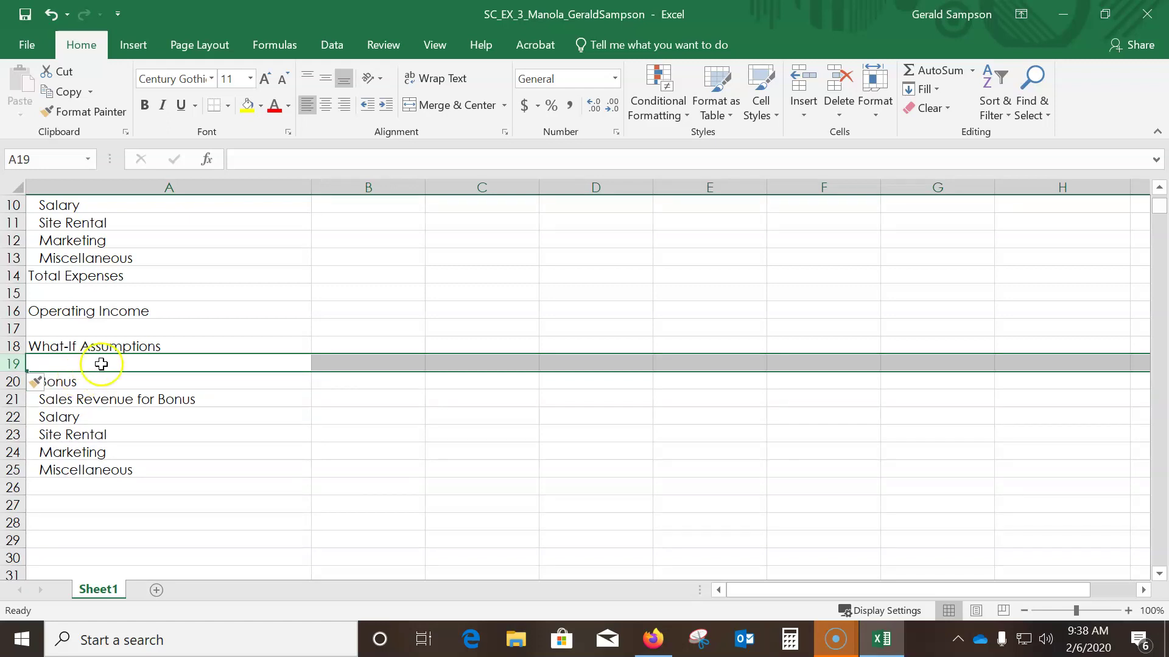
Enter the label "Margin" in cell A19 and save the workbook
click(102, 364)
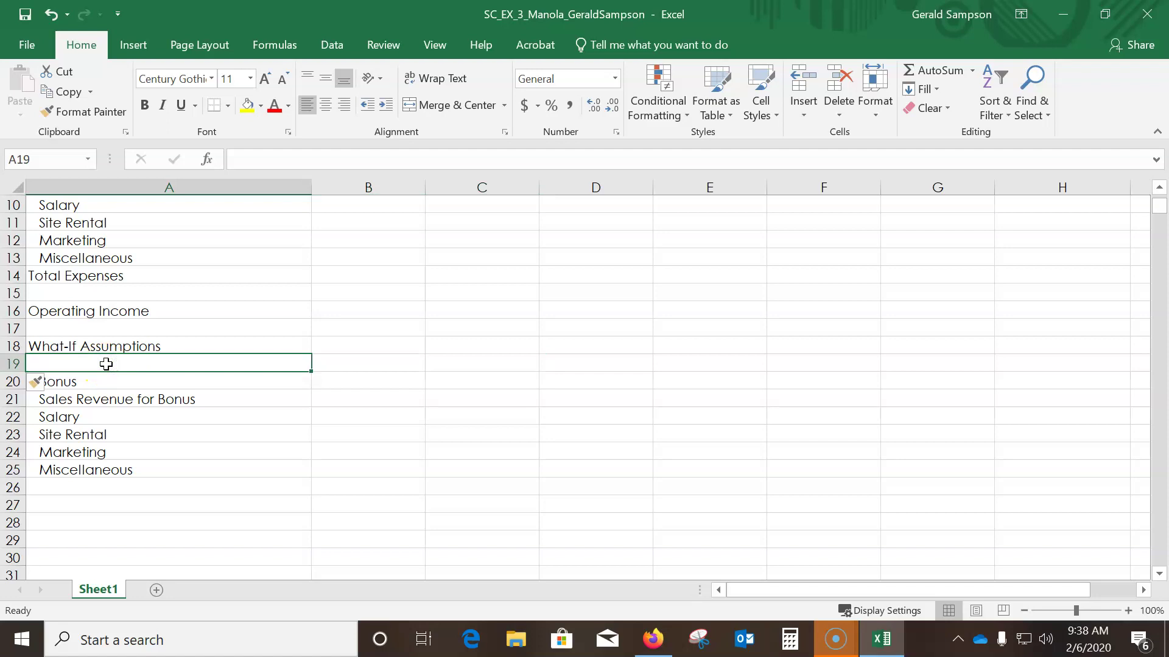
text(Margin)
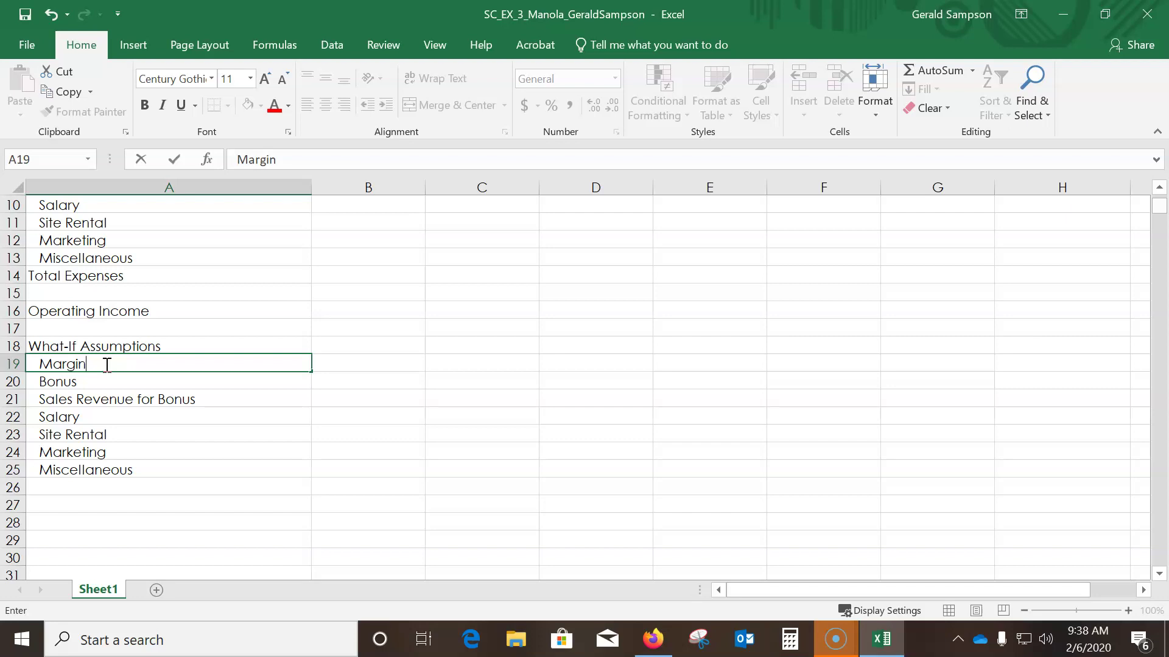
click(30, 18)
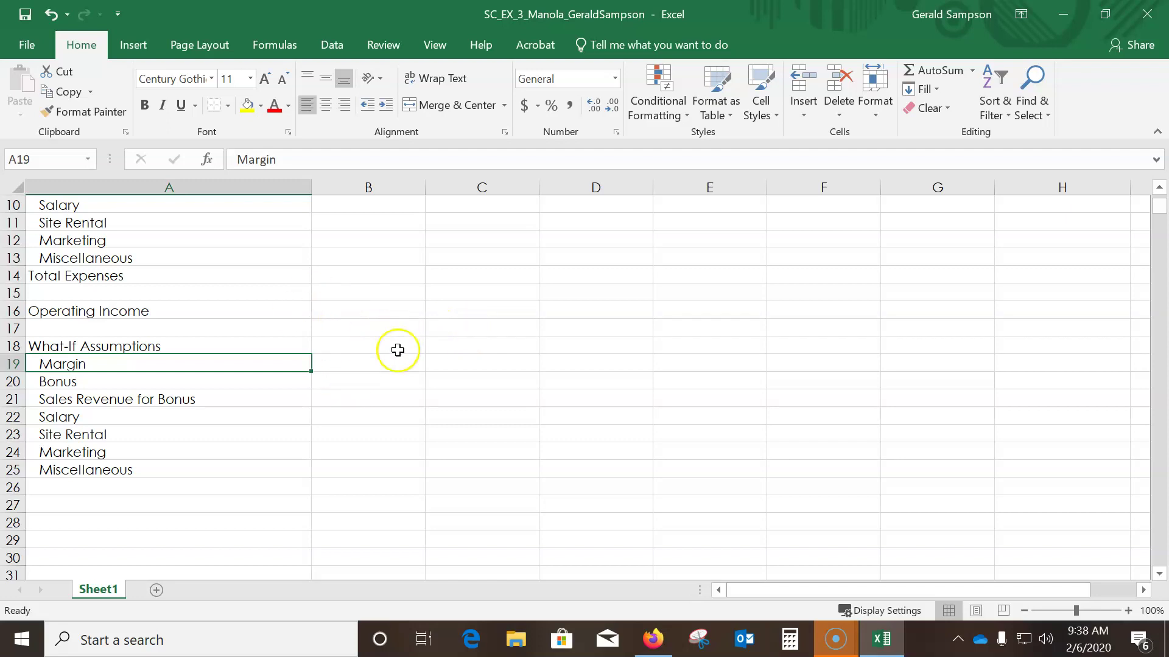
Enter 81.25% as the Margin assumption in cell B19
scroll(391, 350, up, 3)
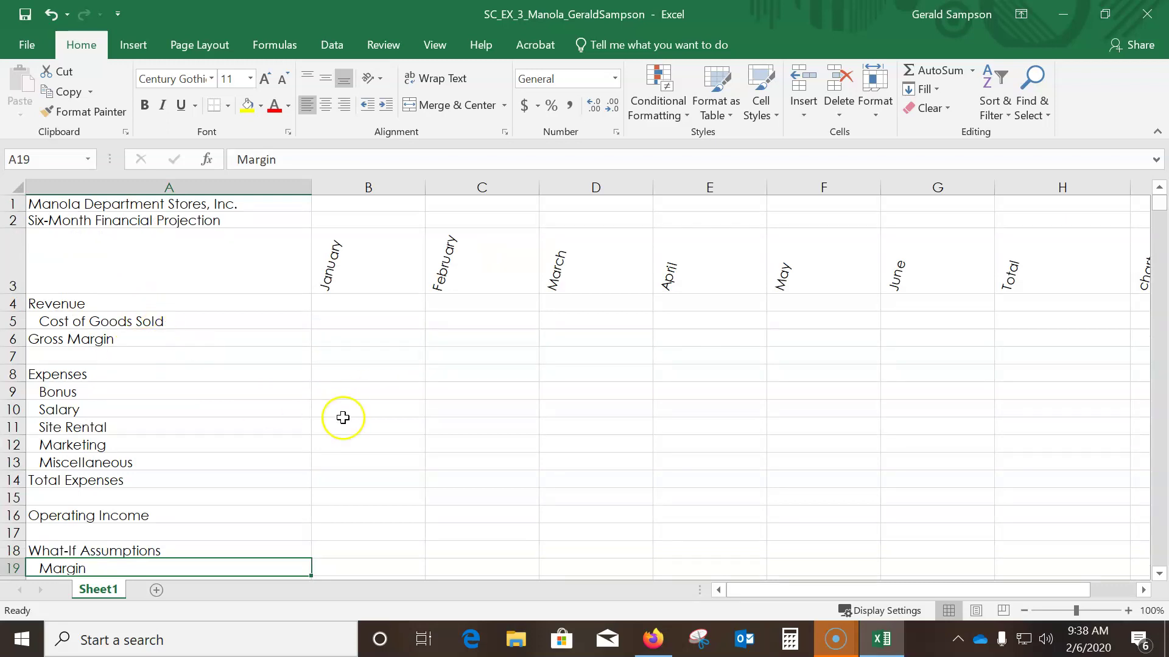
scroll(325, 510, down, 3)
click(362, 363)
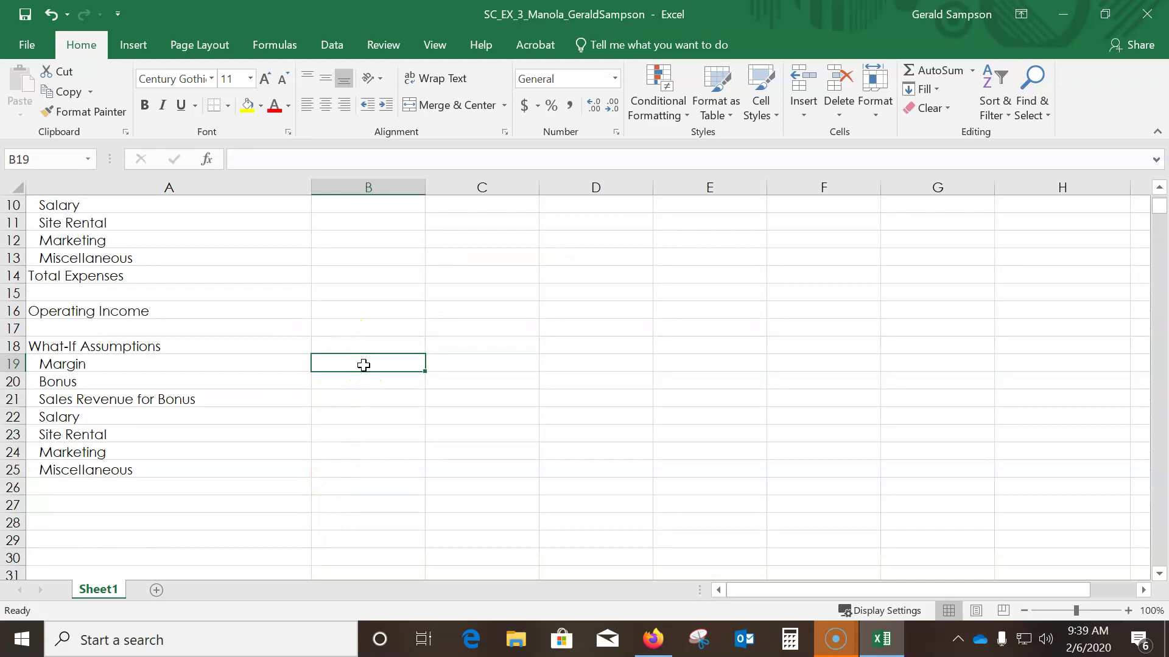
text(81.25)
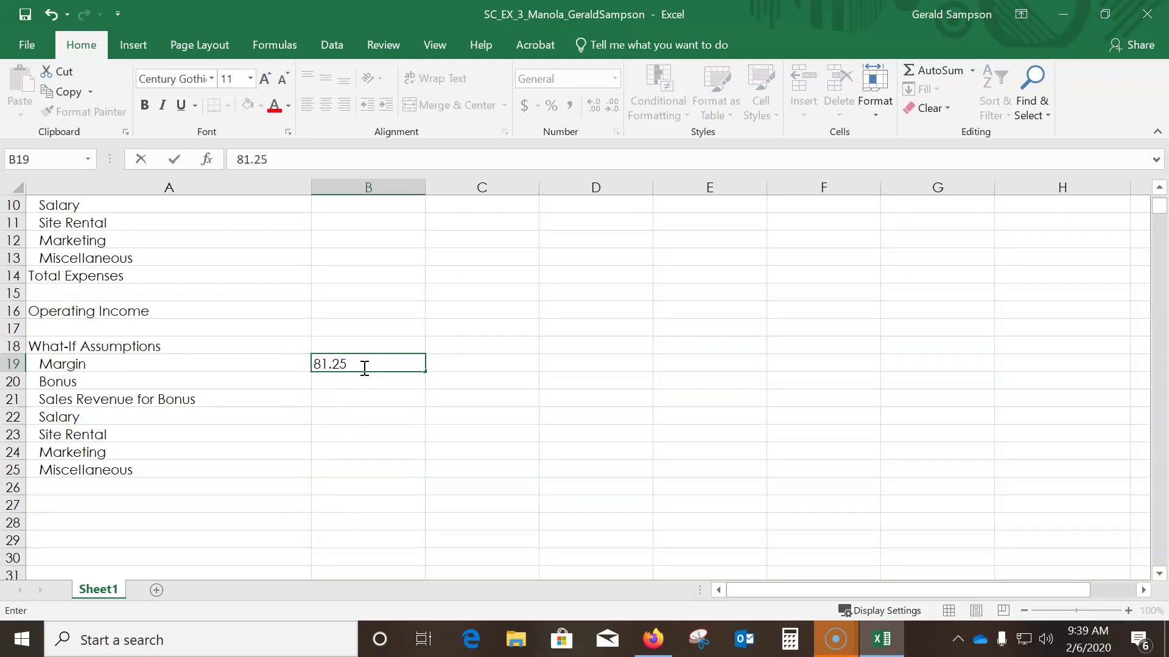
text(%)
key(Return)
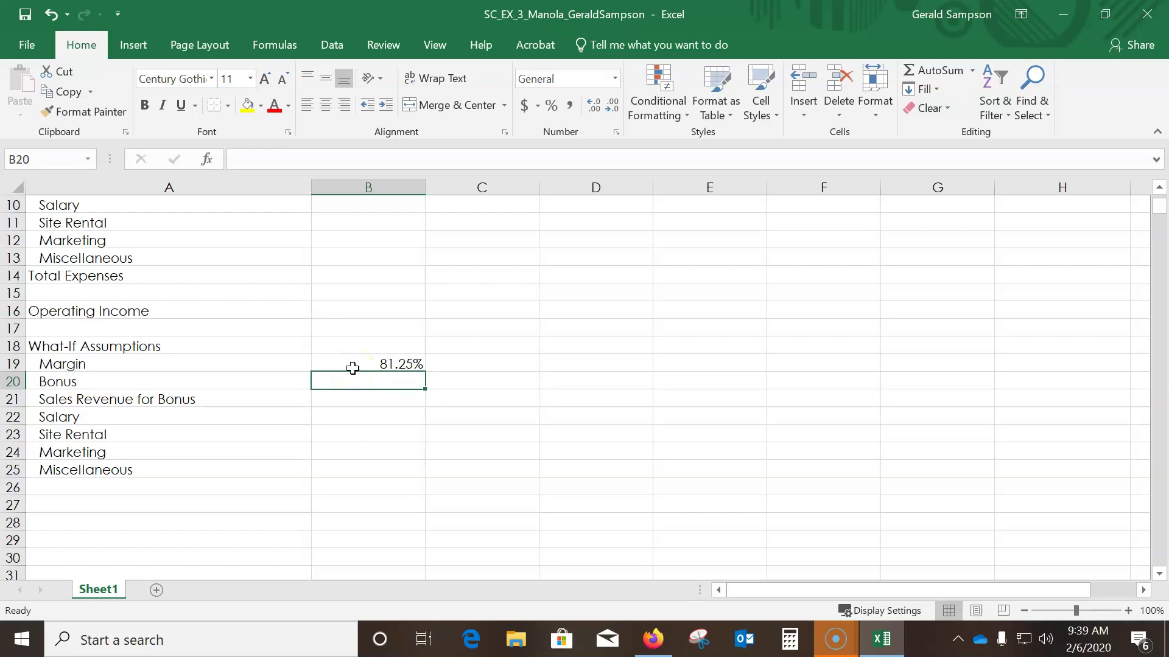
Enter 5000 for Bonus in B20 and 1250000 for Sales Revenue for Bonus in B21
text(5000)
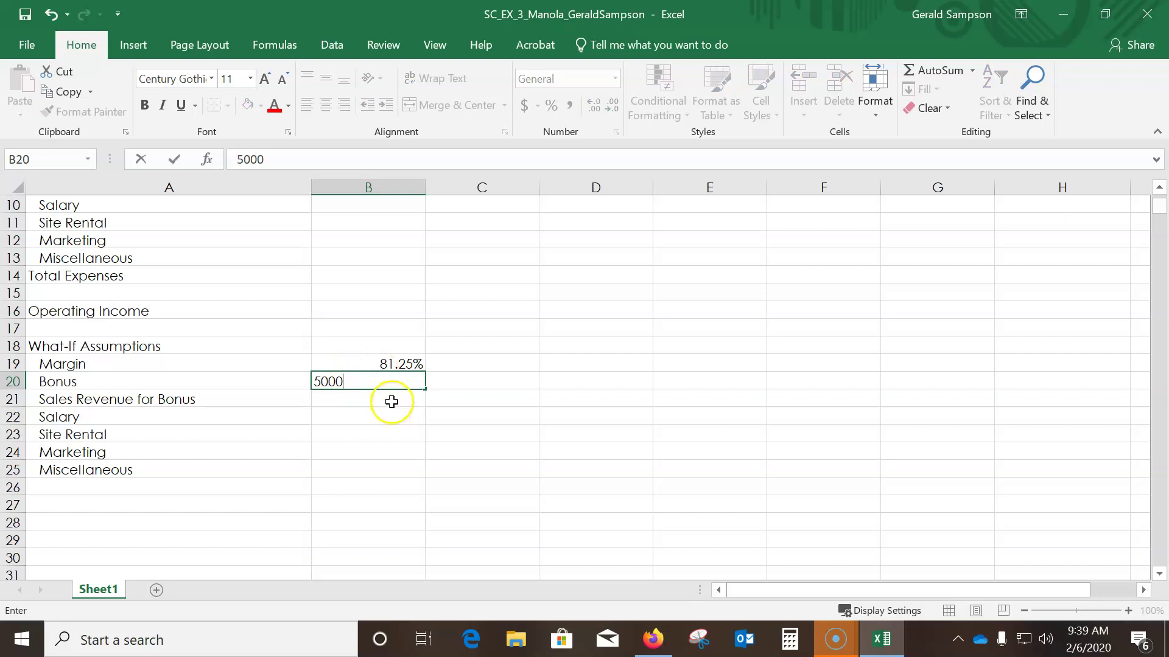
click(391, 402)
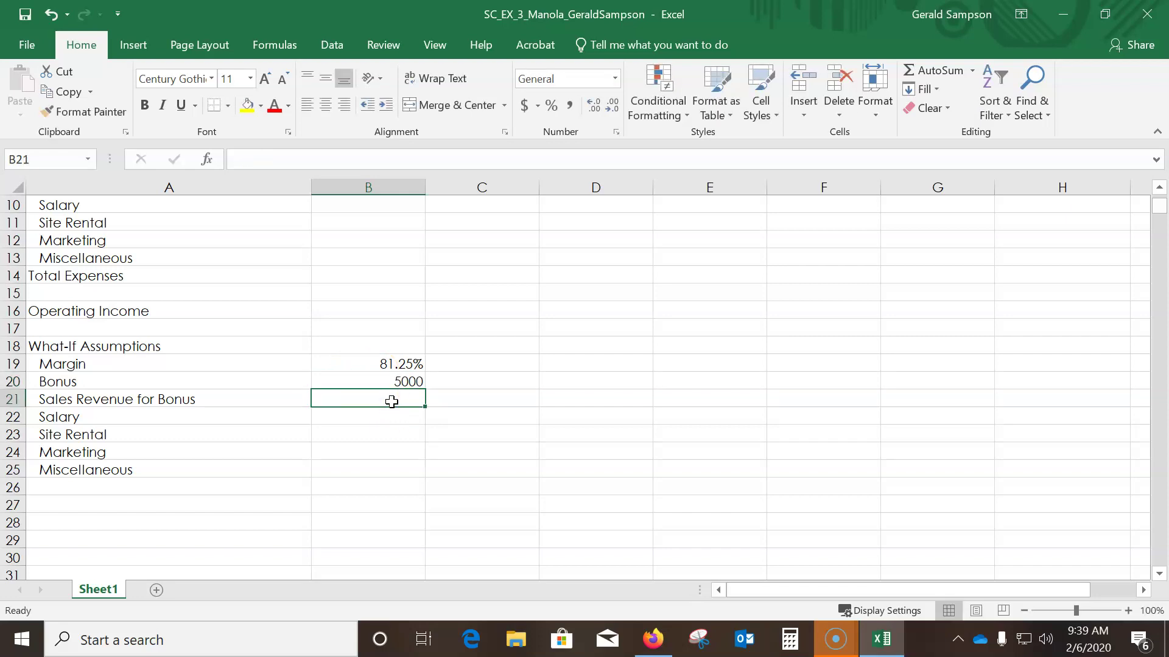
text(12)
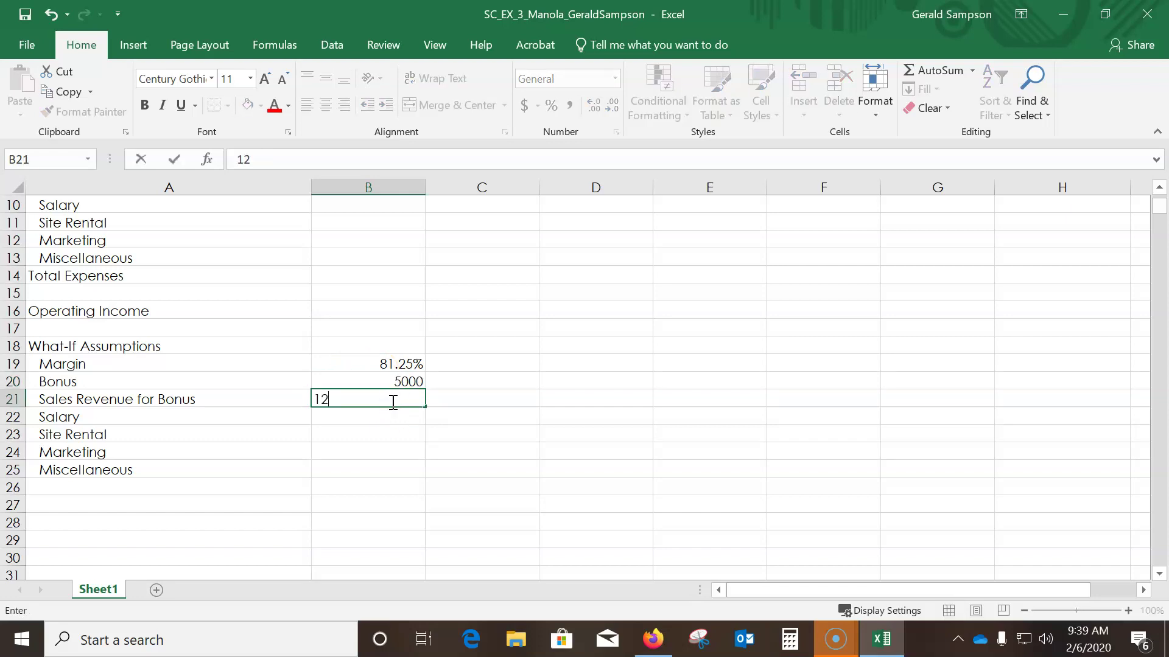
text(50000)
key(Return)
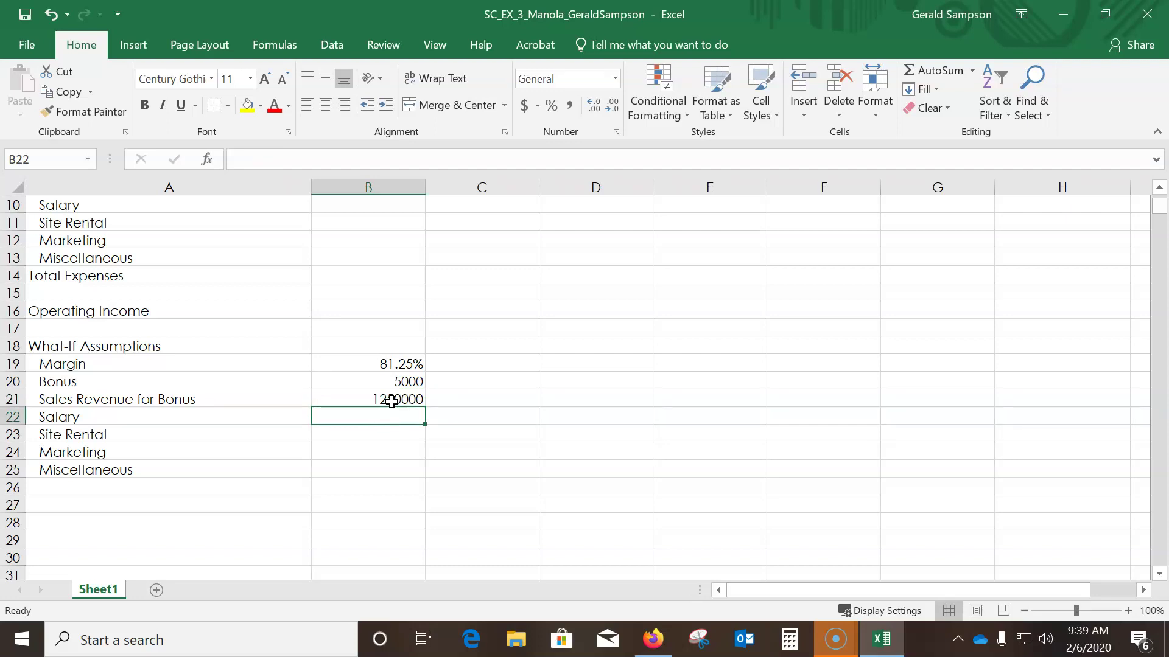
Enter 20% for Salary in B22 and 10% for Site Rental in B23 of the What-If Assumptions
text(20&)
key(BackSpace)
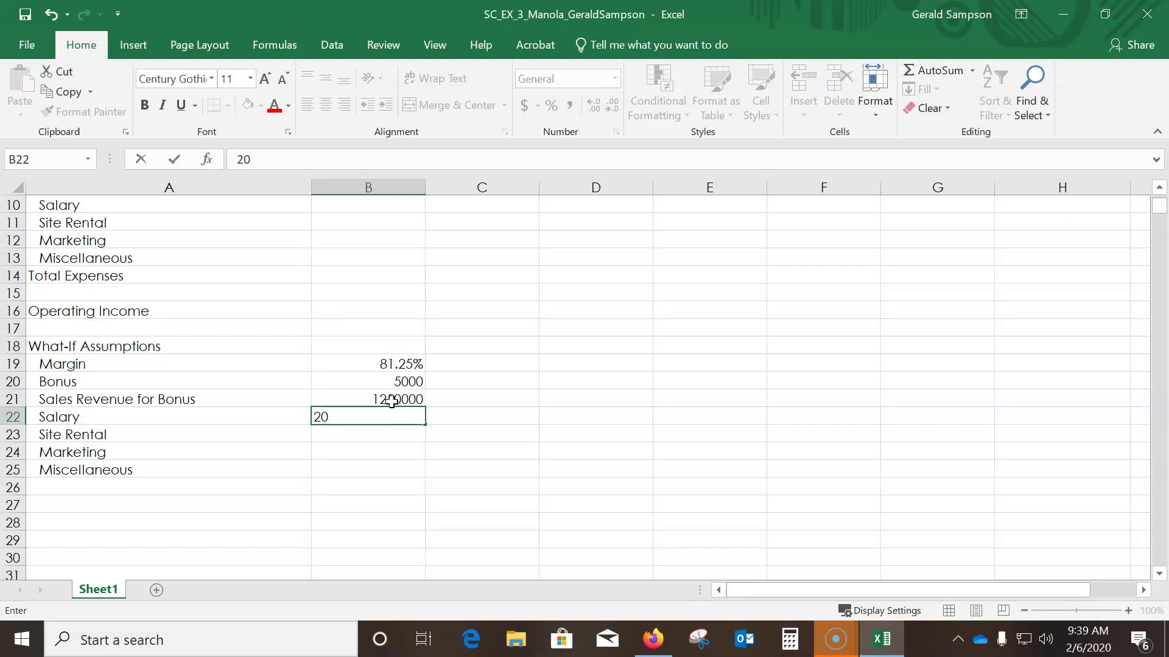
text(%)
key(Return)
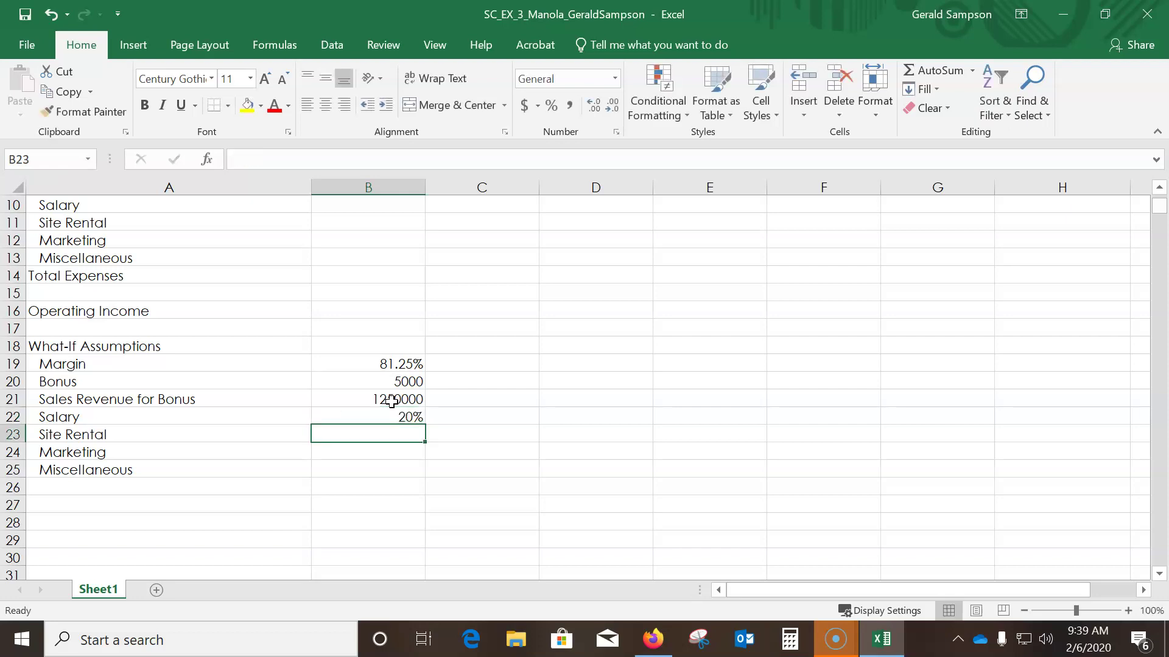
text(10)
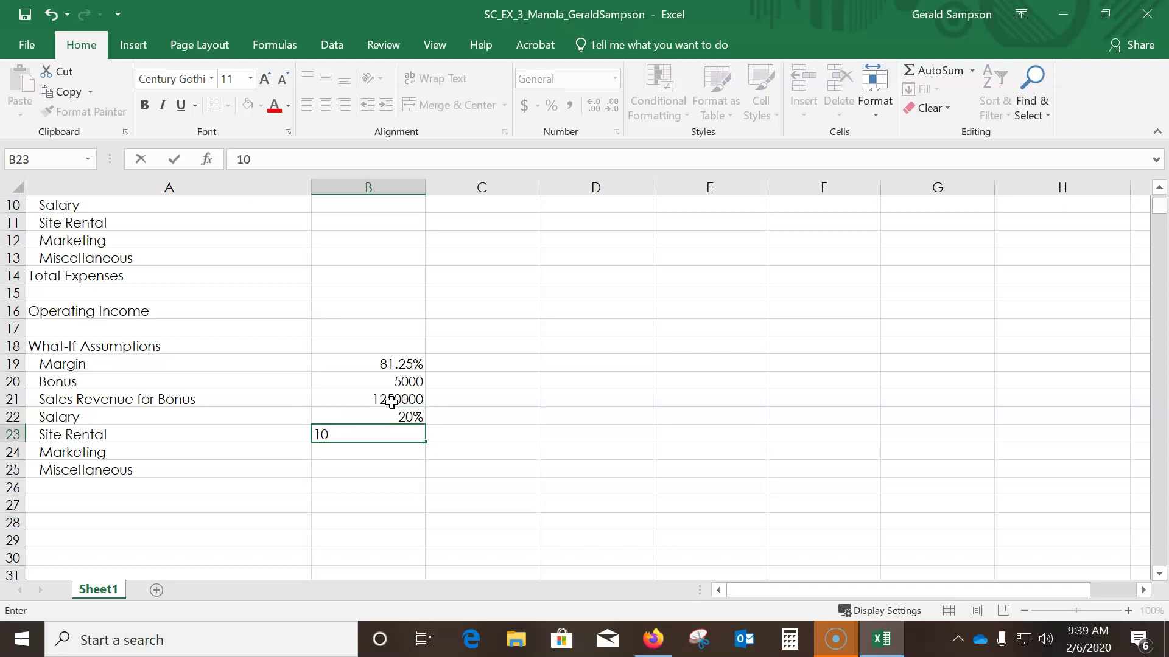
text(%)
key(Return)
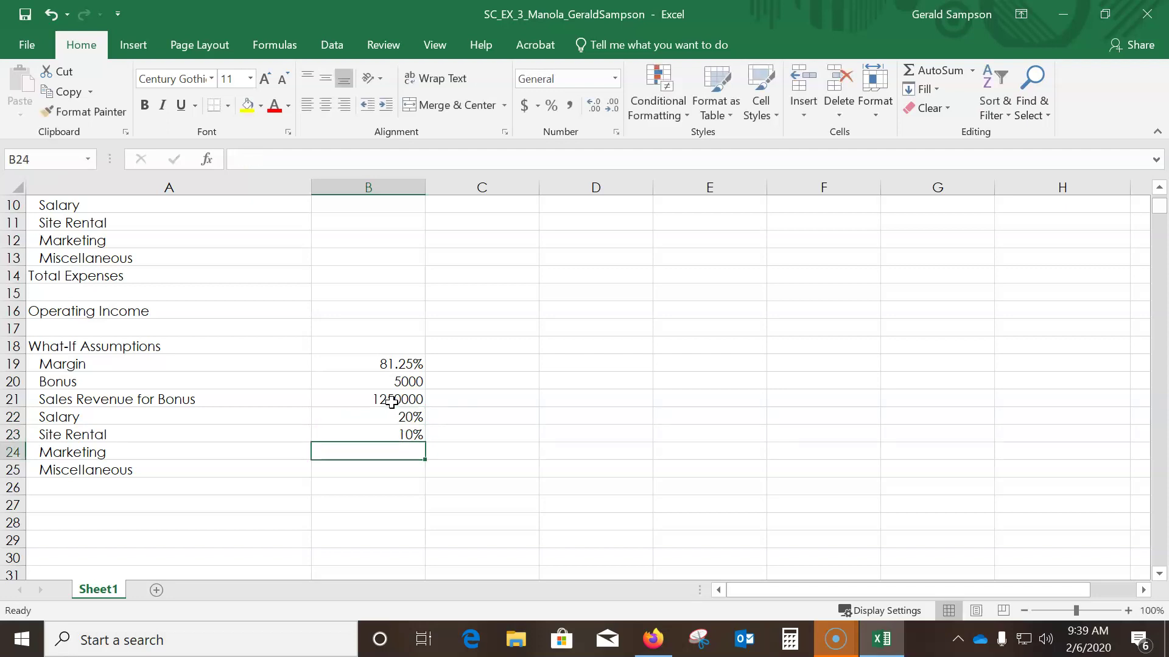
Enter 3.50% for Marketing in B24 and 5% for Miscellaneous in B25 of the What-If Assumptions
text(3.)
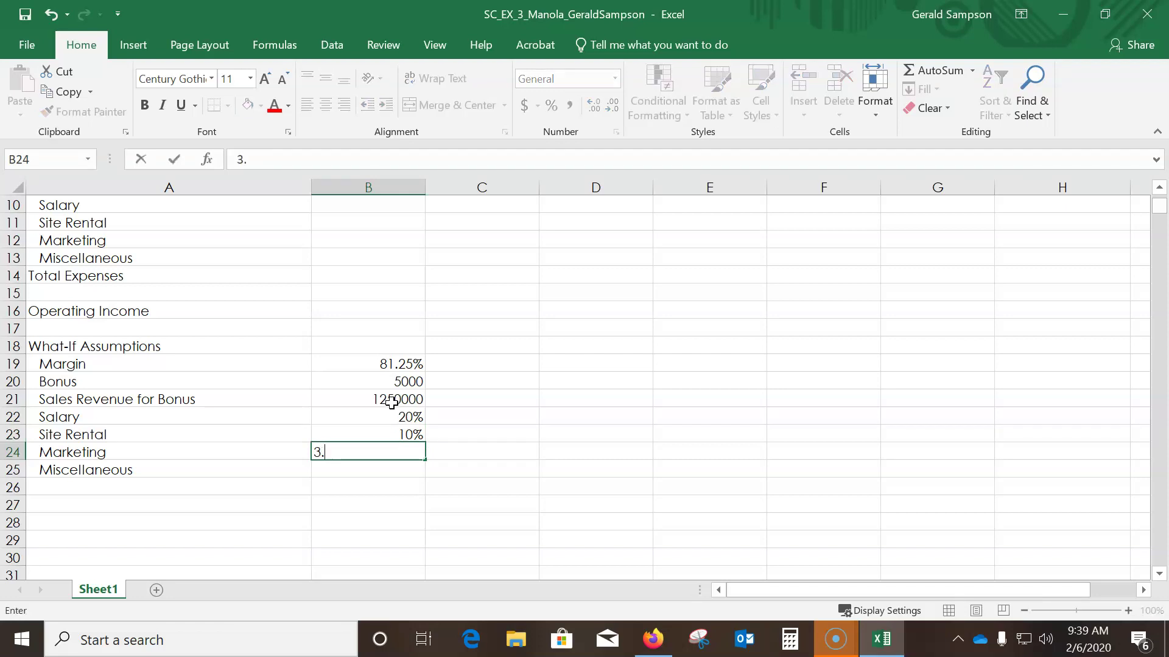
text(50%)
key(Return)
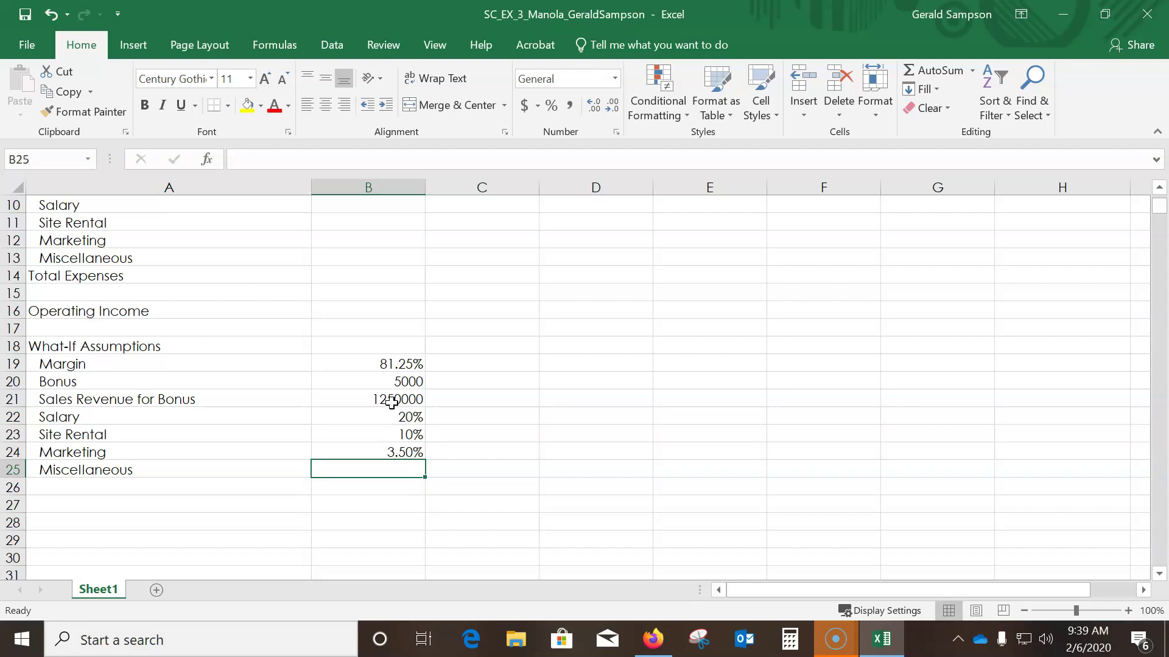
text(5%)
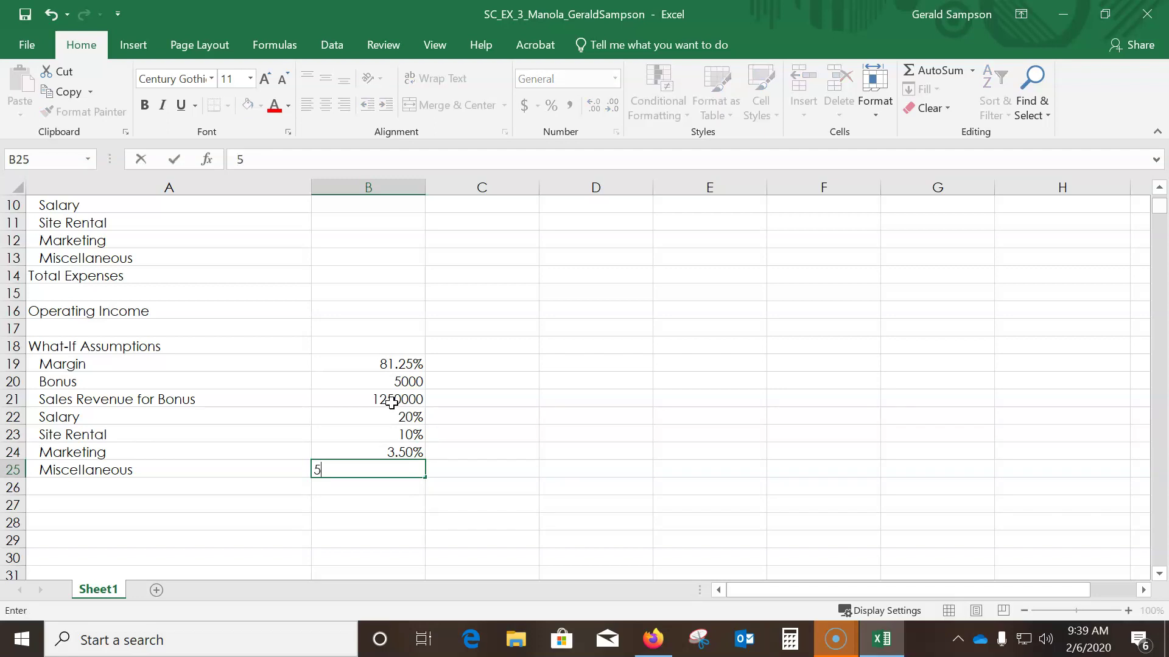
key(Return)
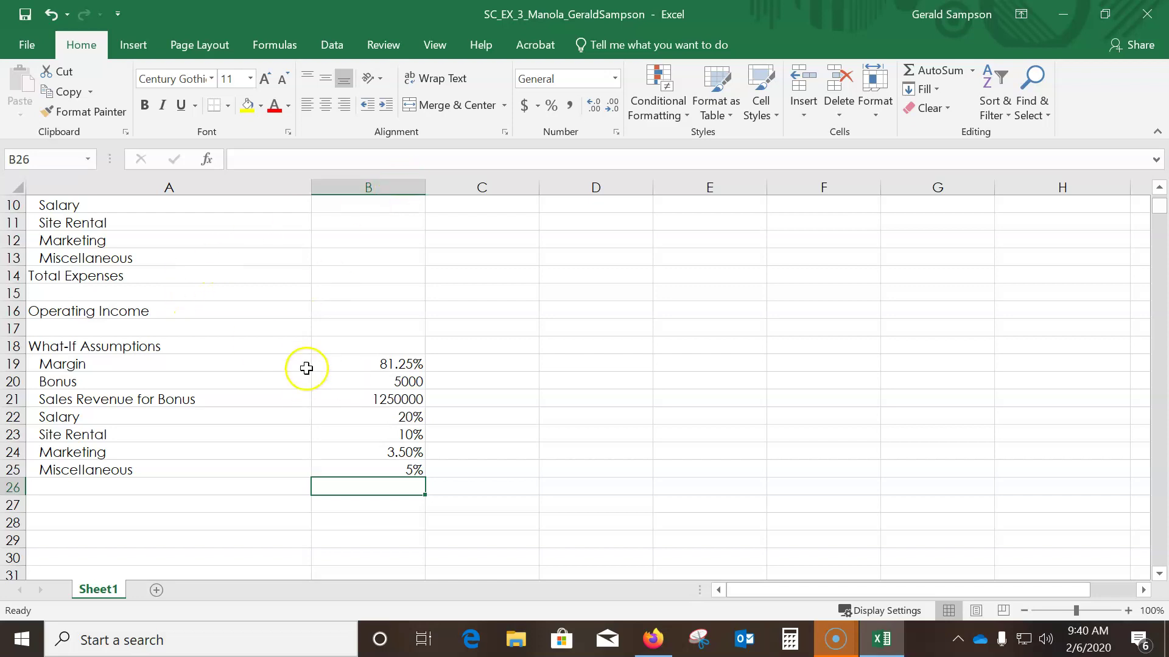
Enter 1470500 as the January revenue in cell B4
scroll(307, 359, up, 3)
click(379, 305)
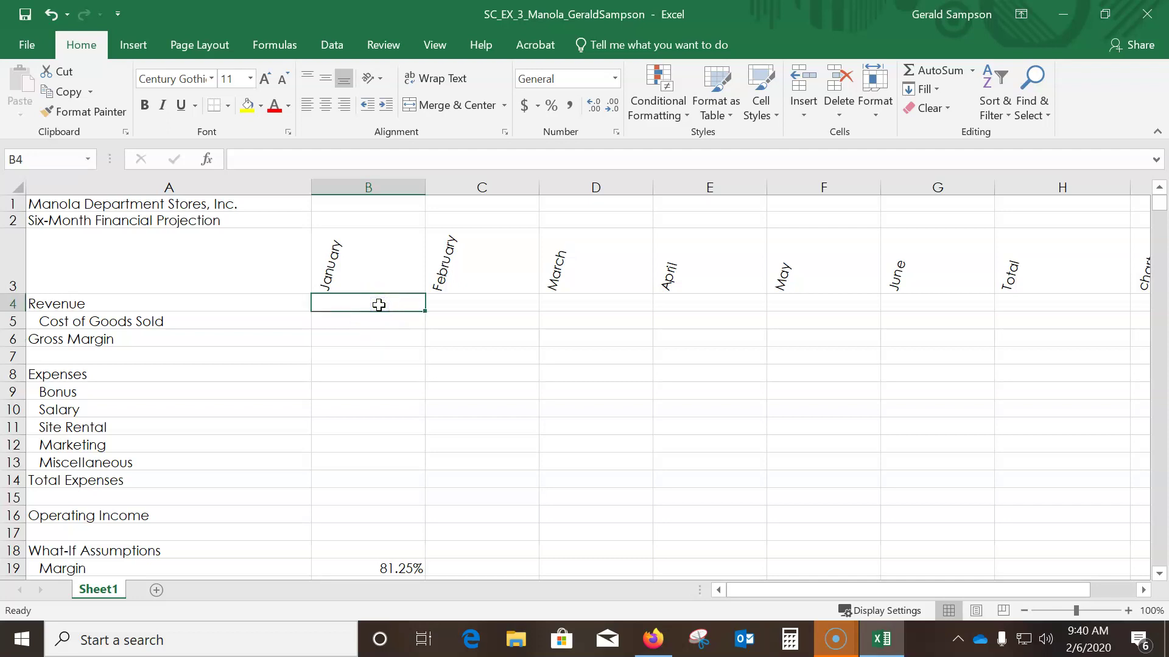
text(4)
key(BackSpace)
text(147)
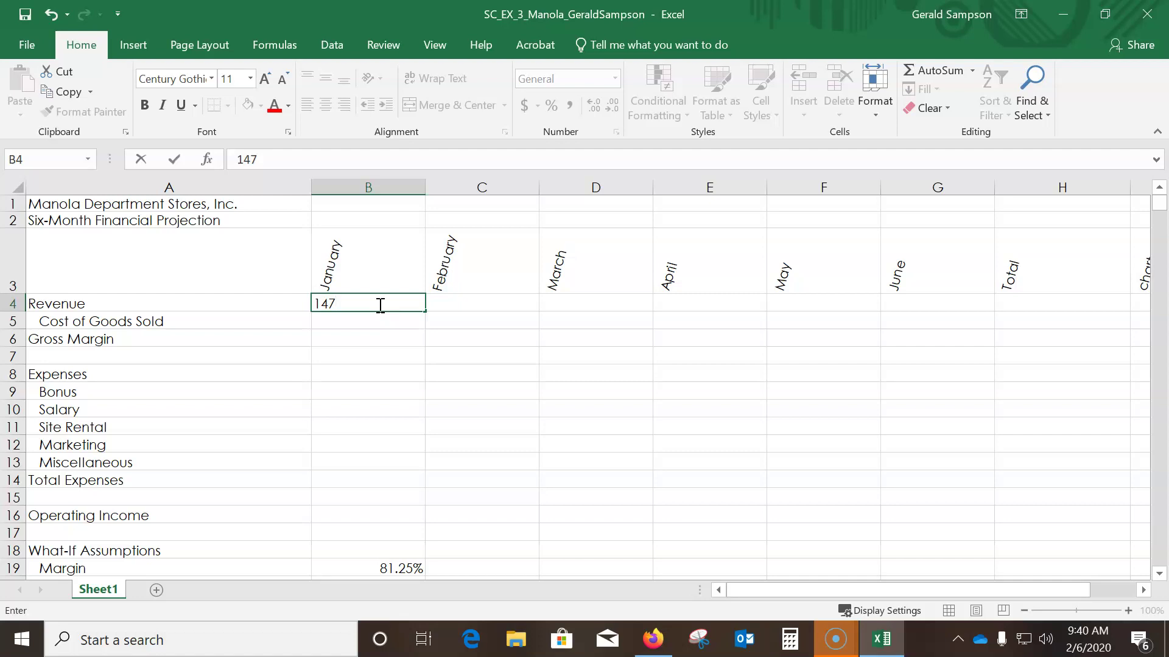
text(500)
key(Return)
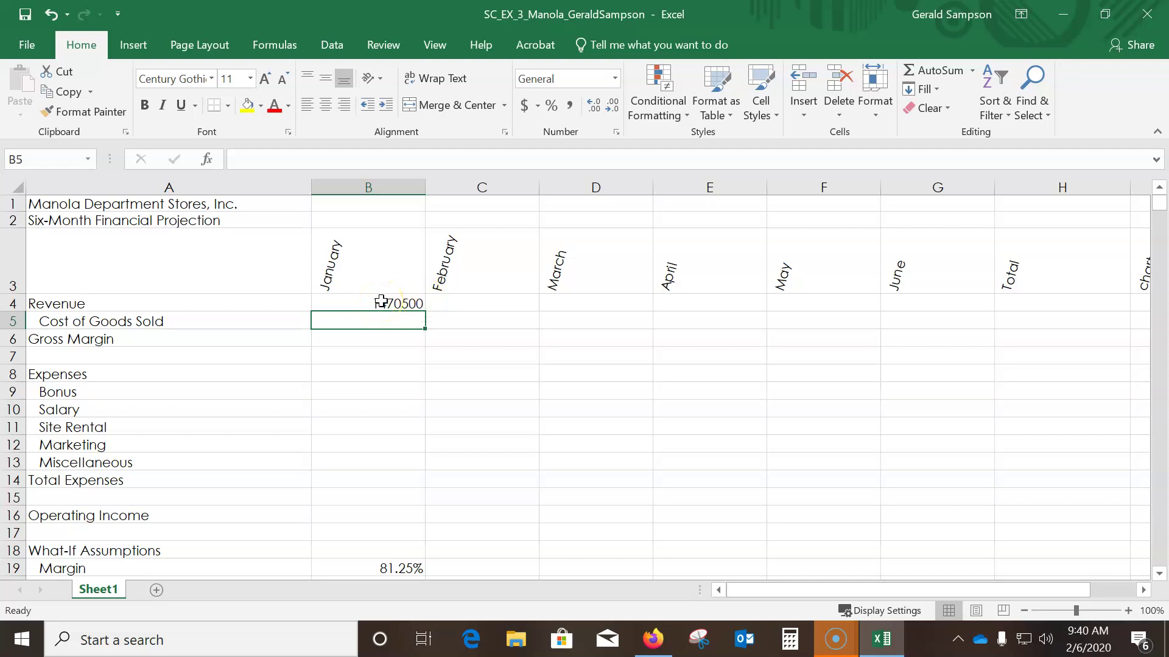
Enter 1405000 in cell B5, the January Cost of Goods Sold, and select that cell again
text(14)
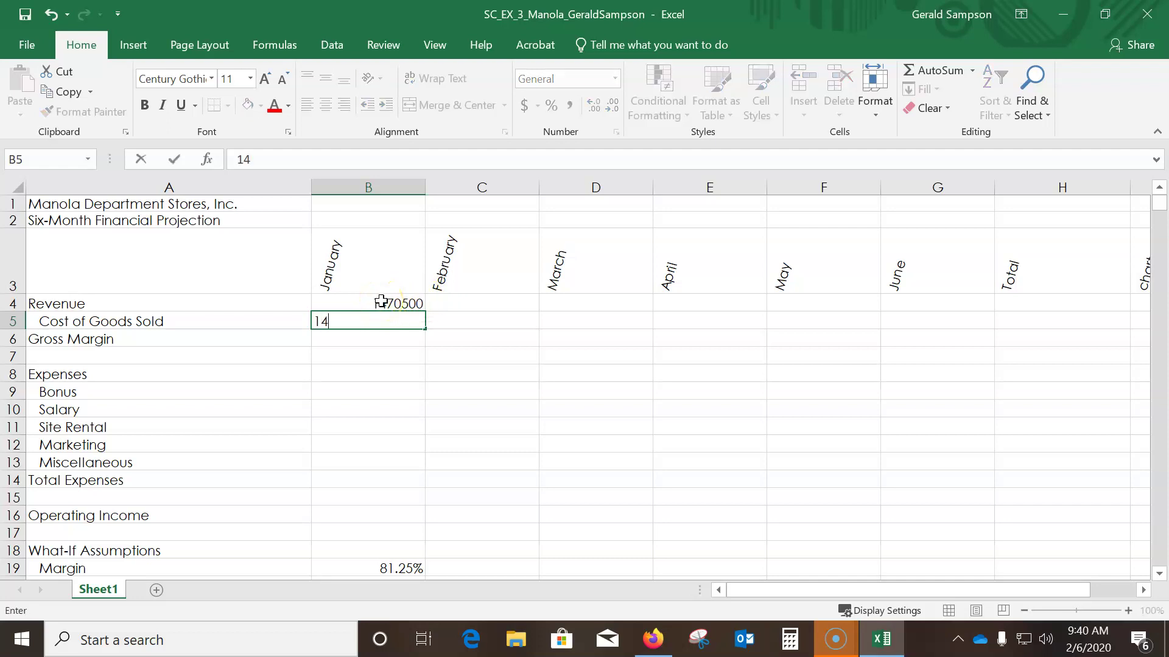
text(05000)
key(Return)
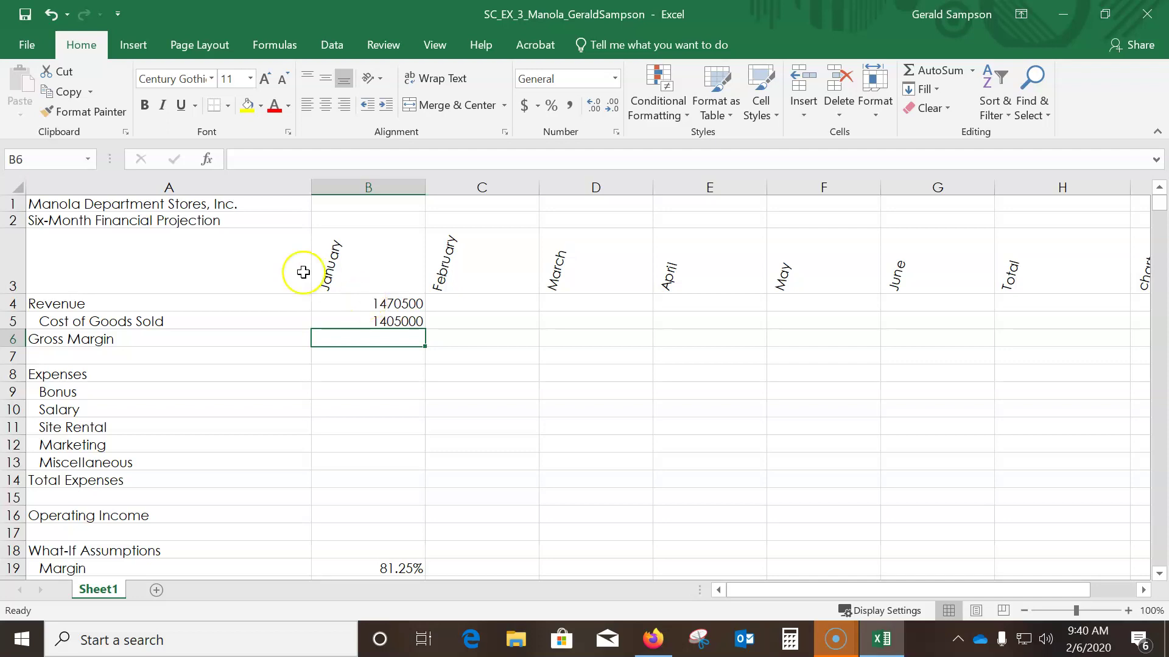
click(381, 323)
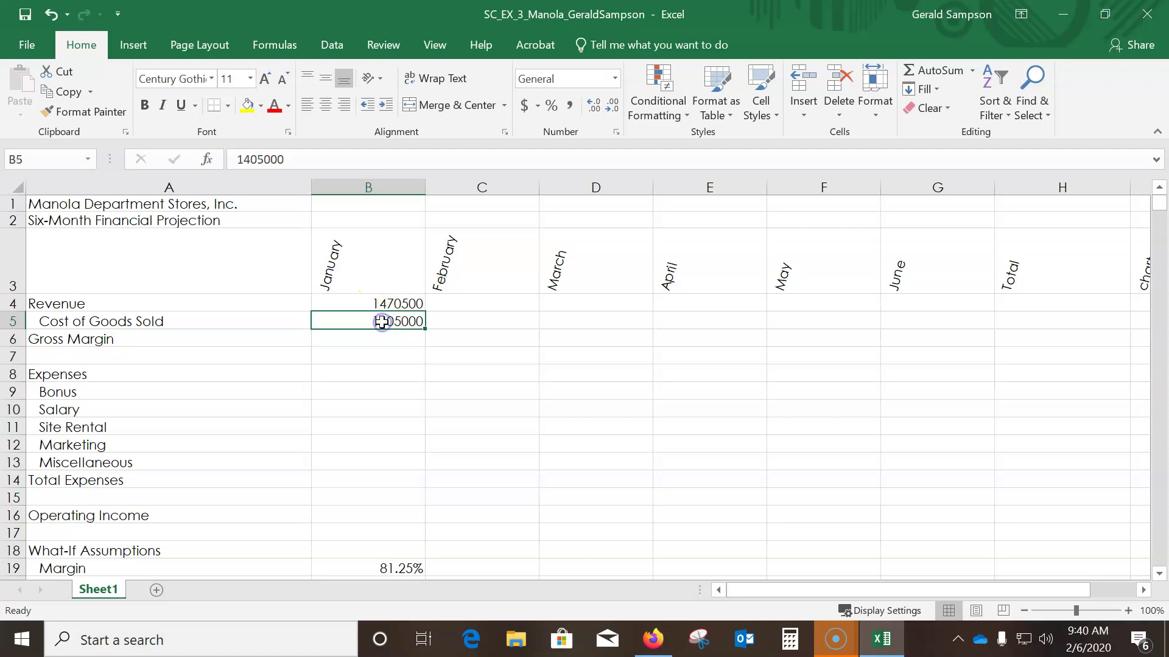
Move the 1405000 value from B5 to C4 as February revenue and enter 1498000 in D4
drag(426, 321, 478, 304)
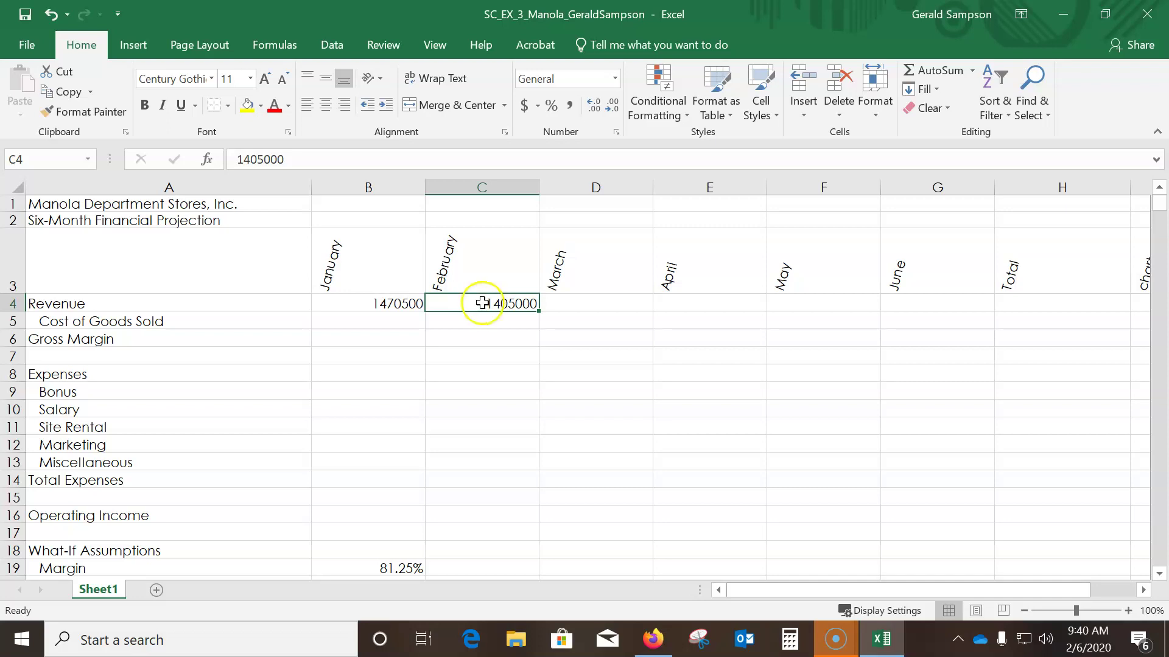
click(567, 296)
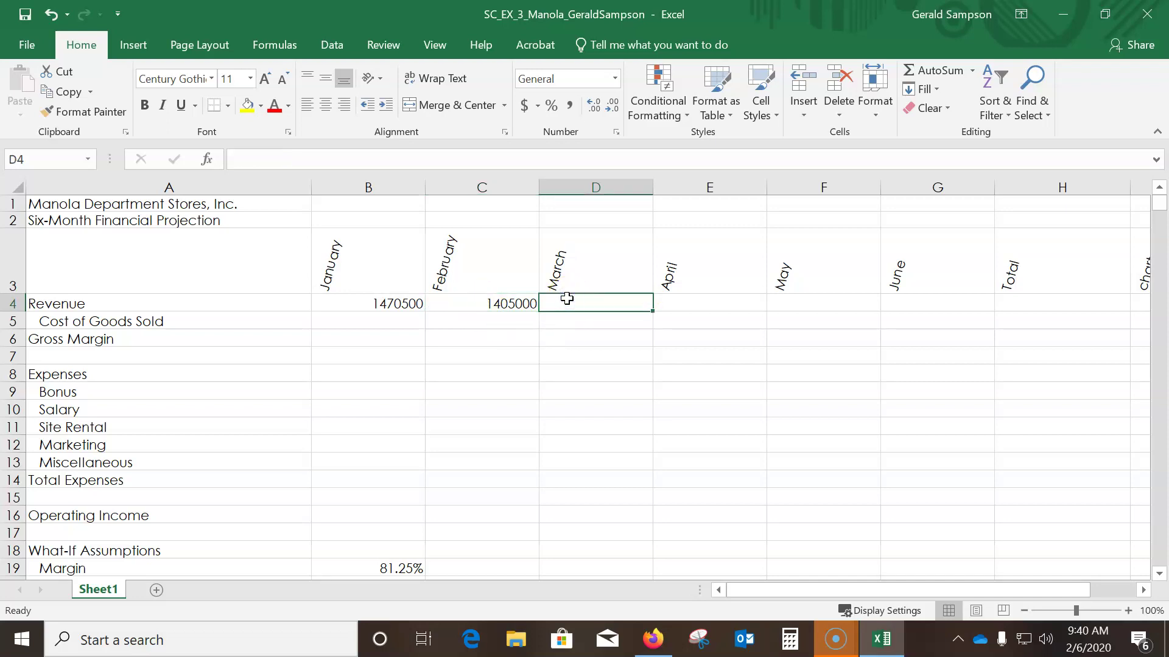
text(149)
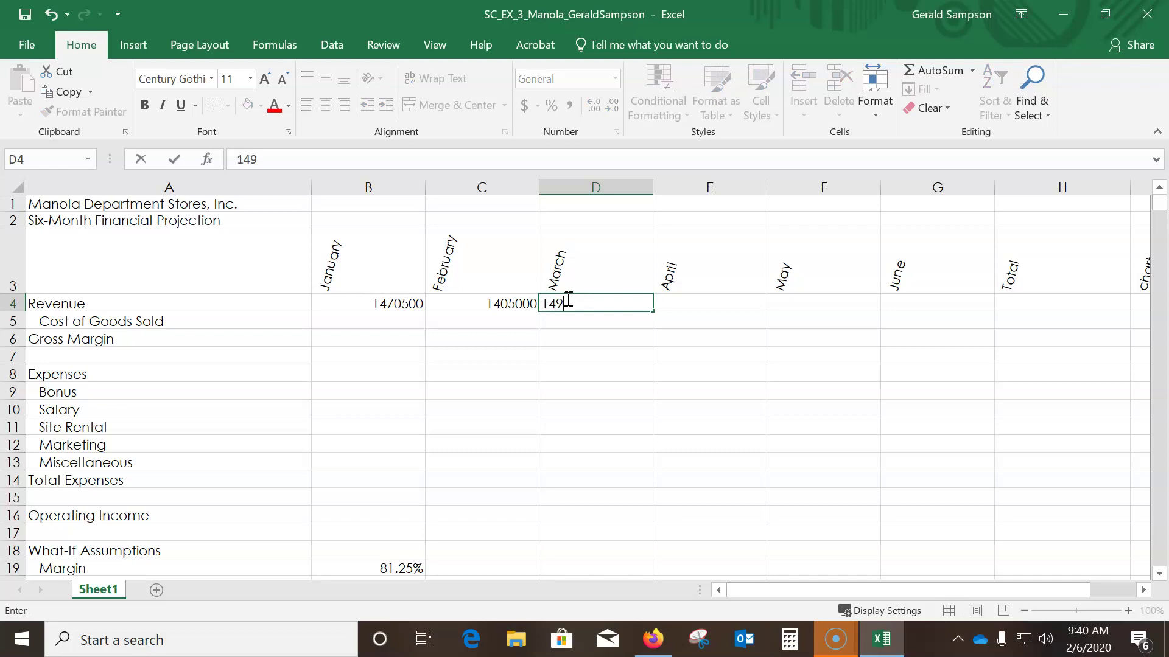
text(8000)
key(Tab)
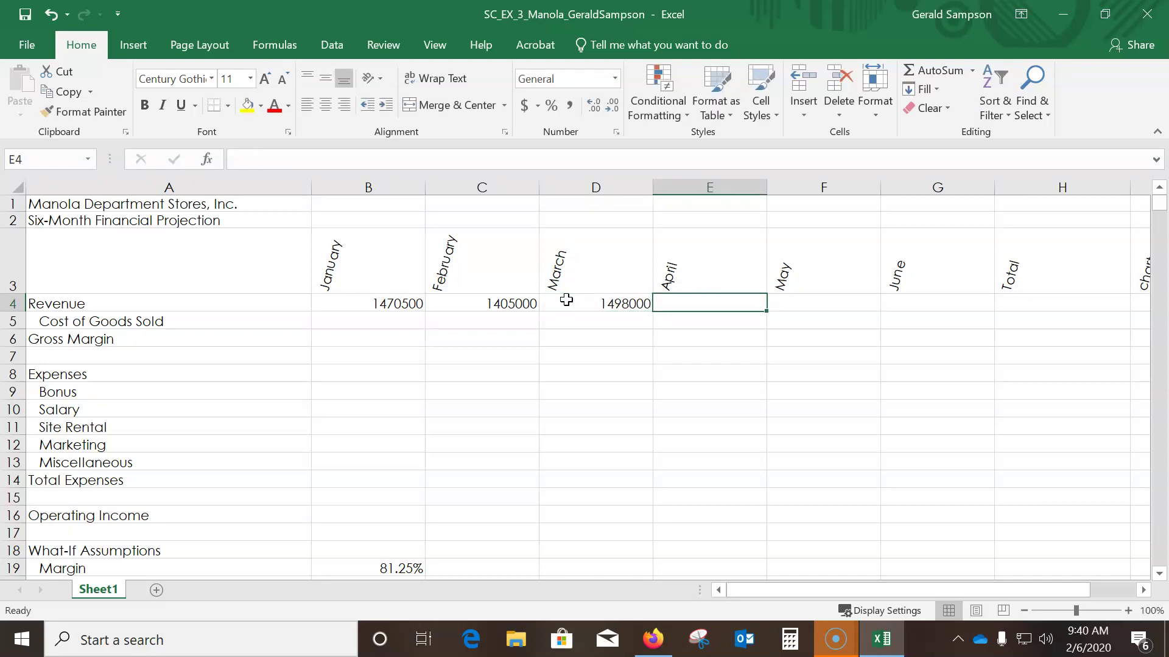
Enter 1102000 in E4 and 1145300 in F4 of the Revenue row
text(1)
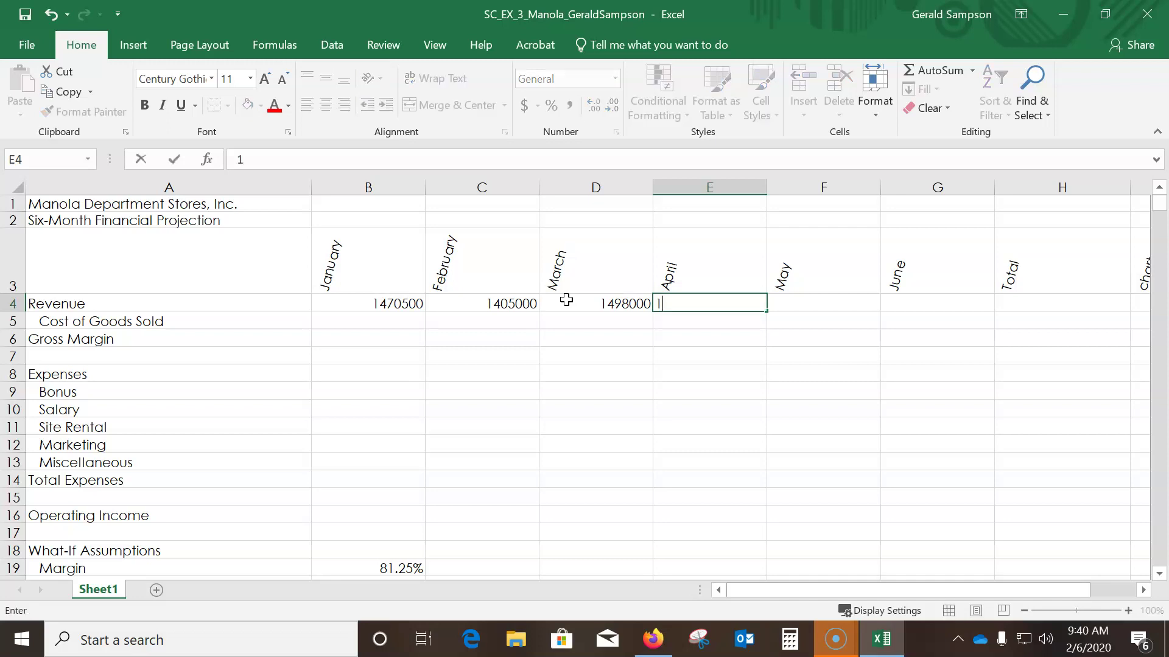
text(102000)
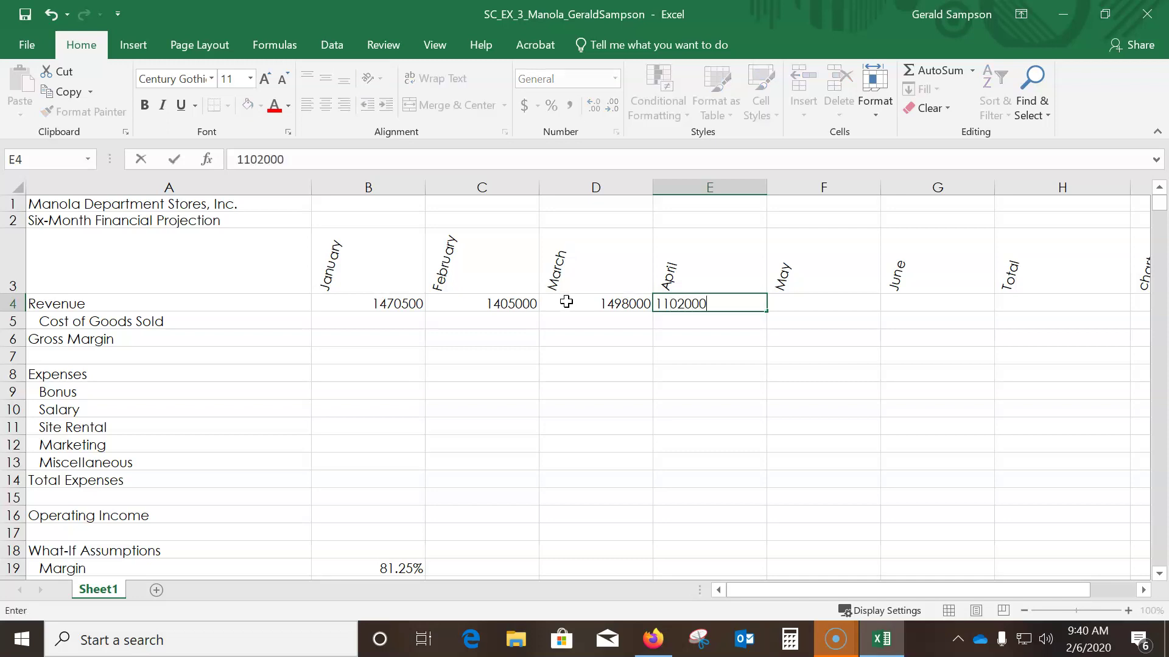
key(Tab)
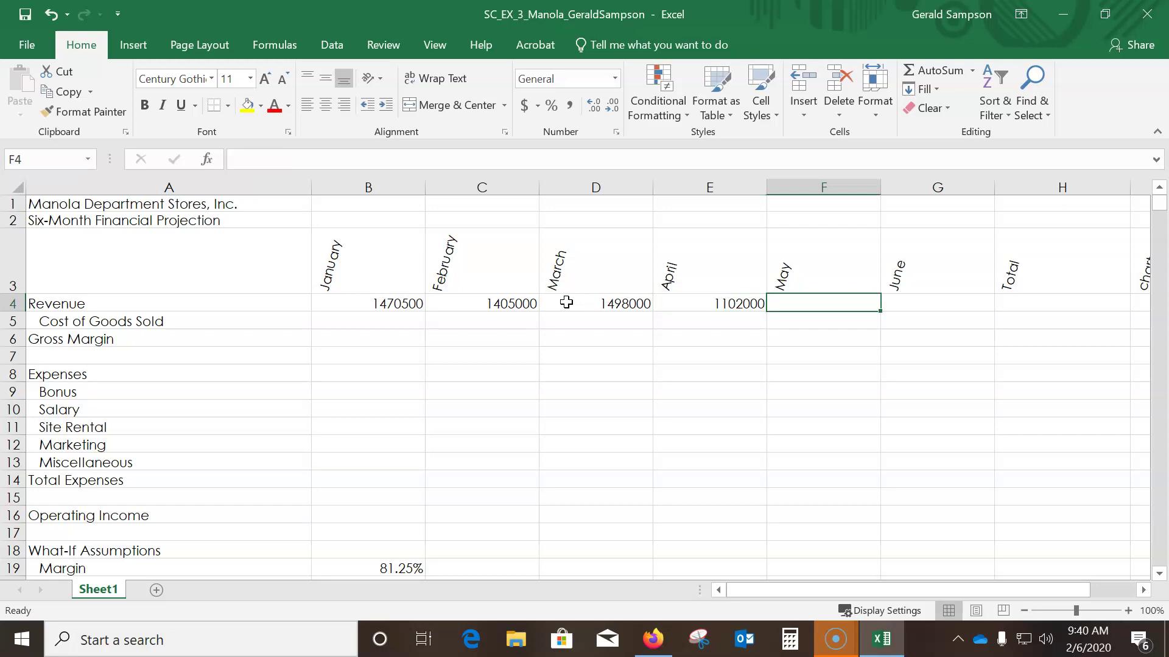
text(11)
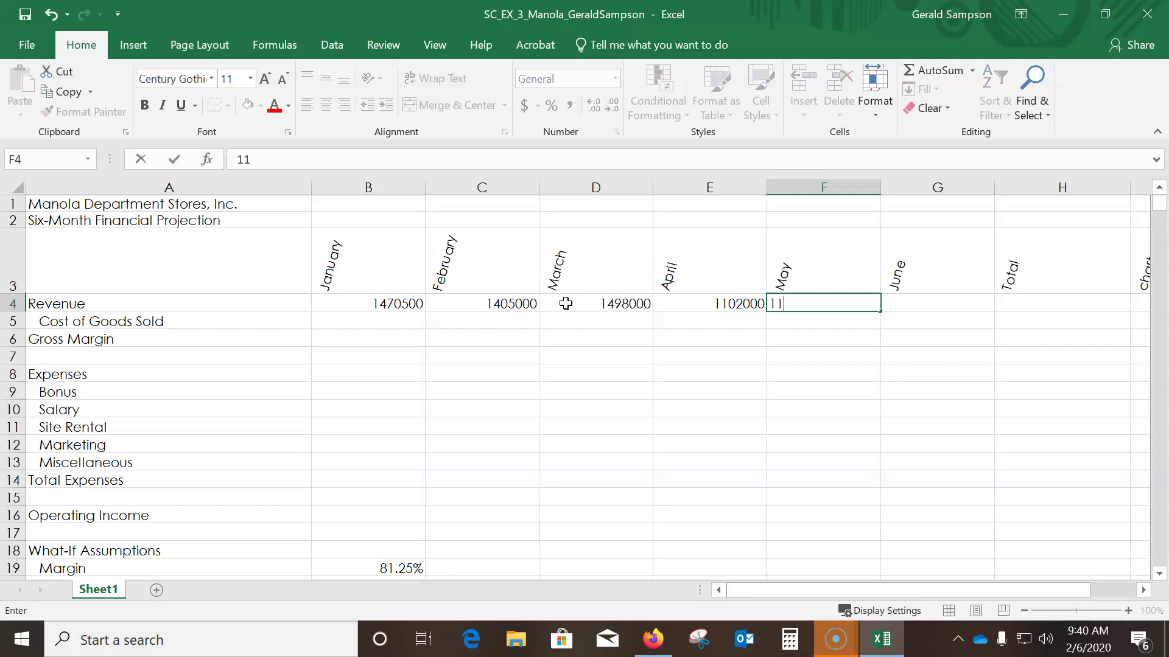
text(45300)
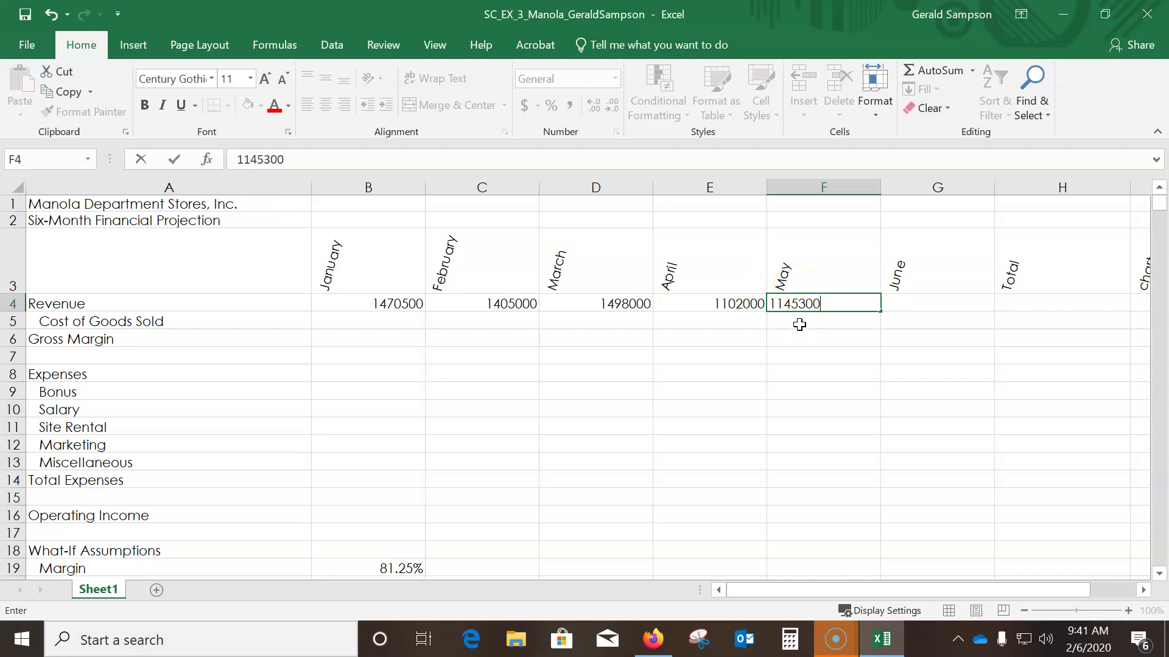
Move the revenue values in D4:F4 one column over to E4:G4, so they fall under April through June
click(382, 303)
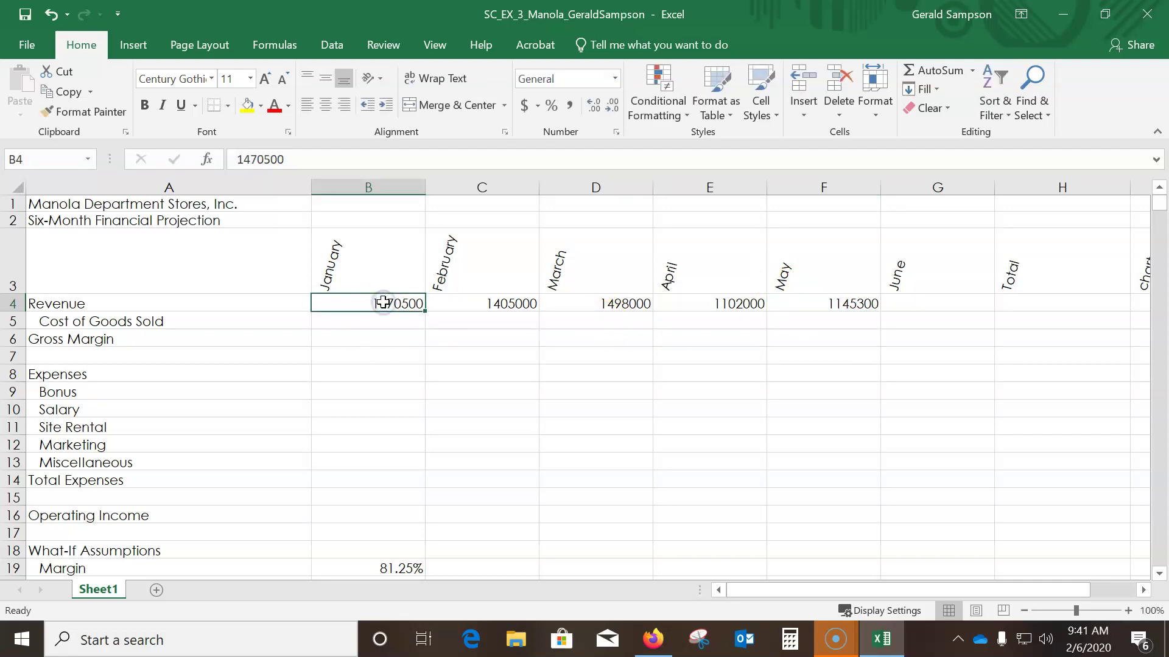
click(490, 303)
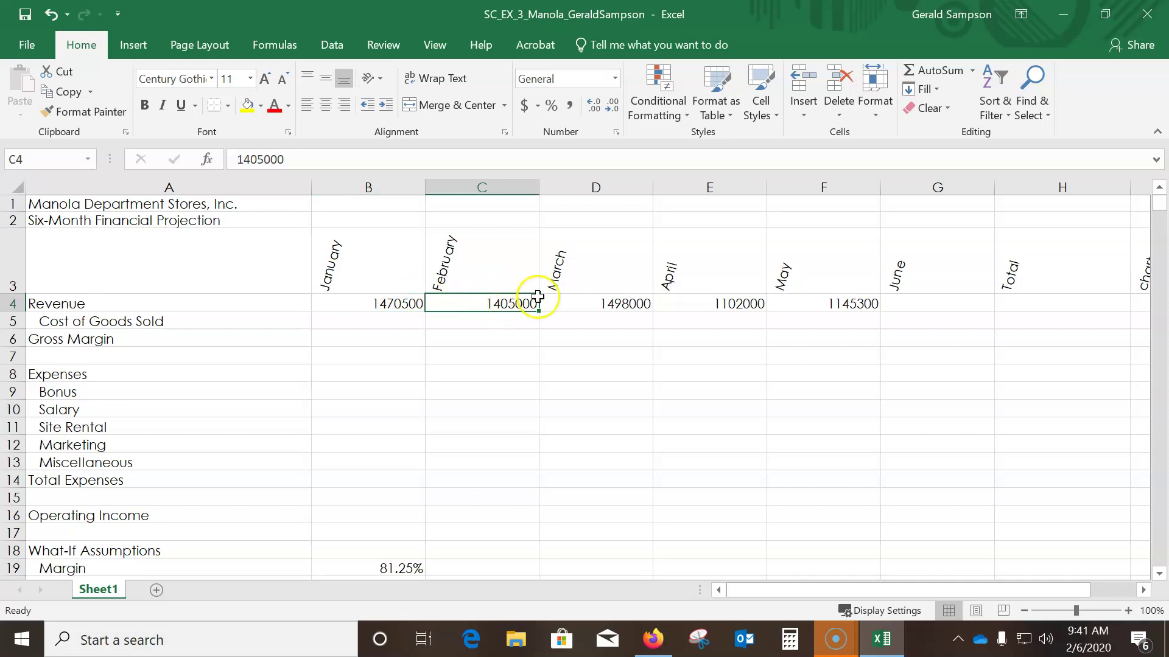
click(615, 301)
drag(619, 305, 893, 301)
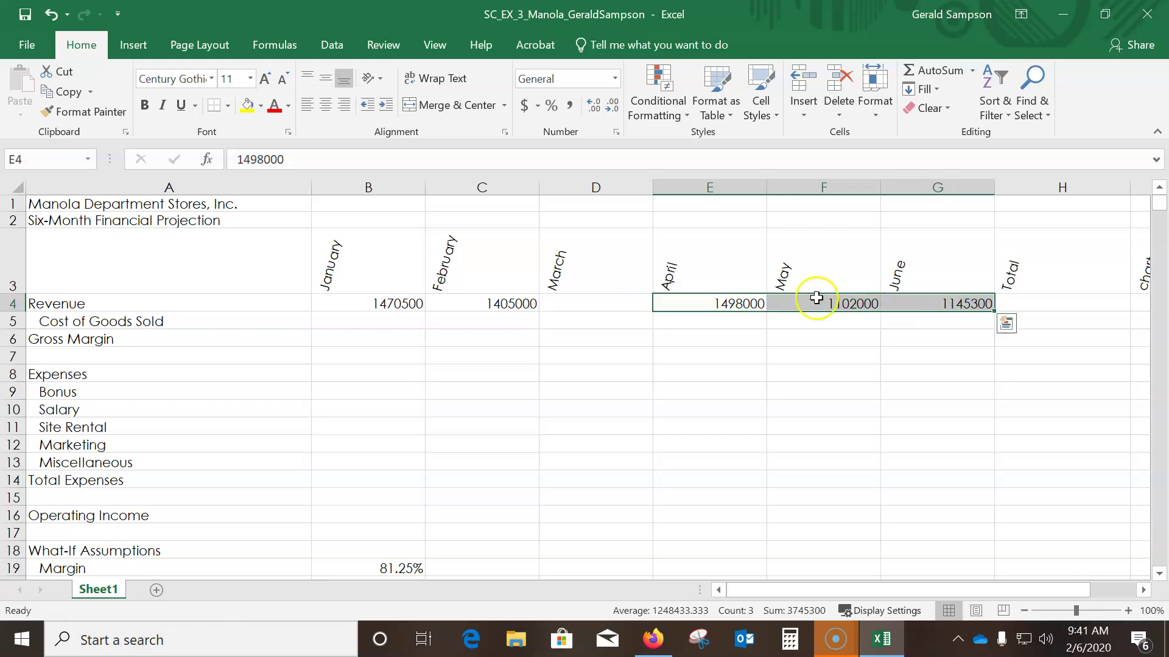
Enter 1186600 as the March revenue in cell D4
click(620, 306)
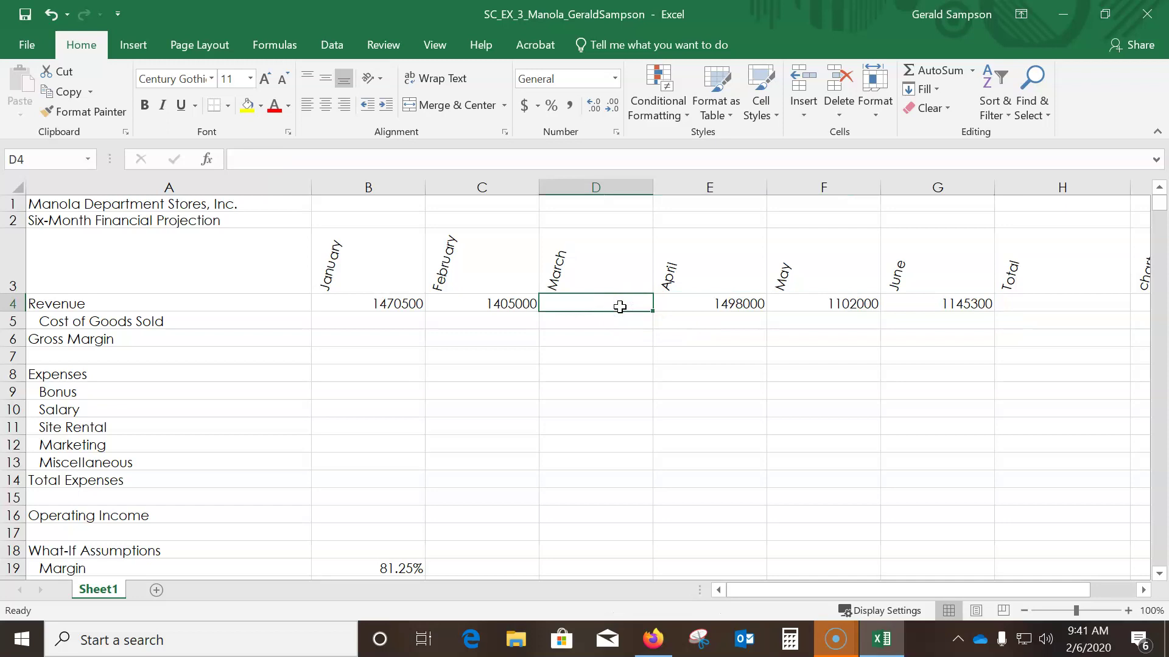
text(1186)
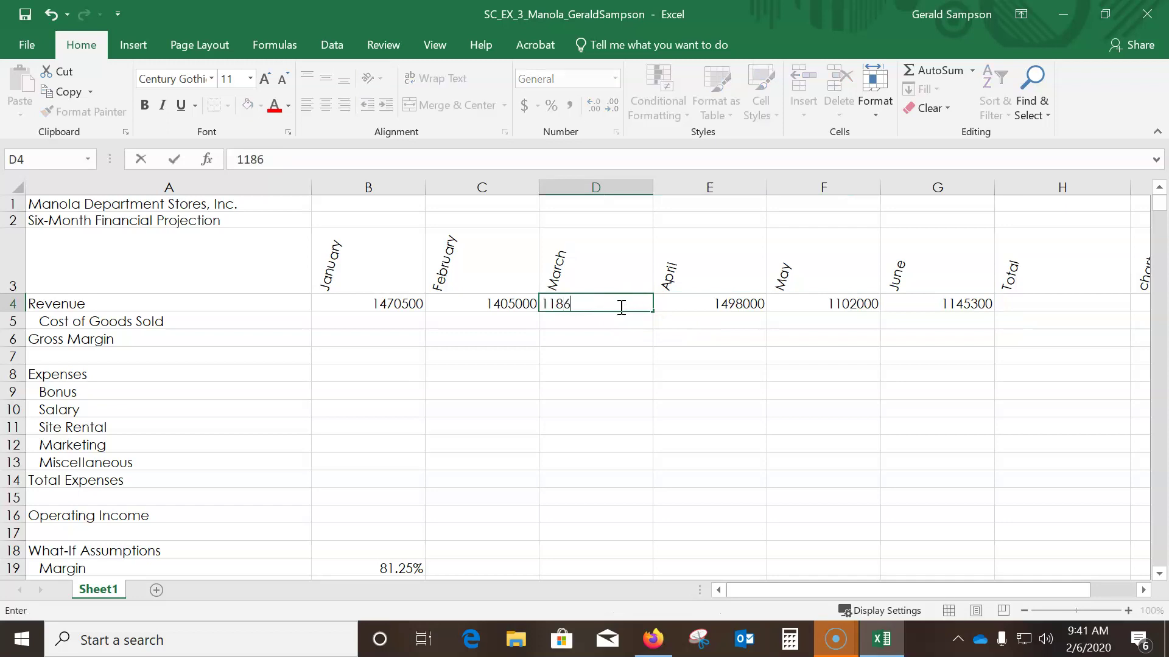
text(600)
click(705, 318)
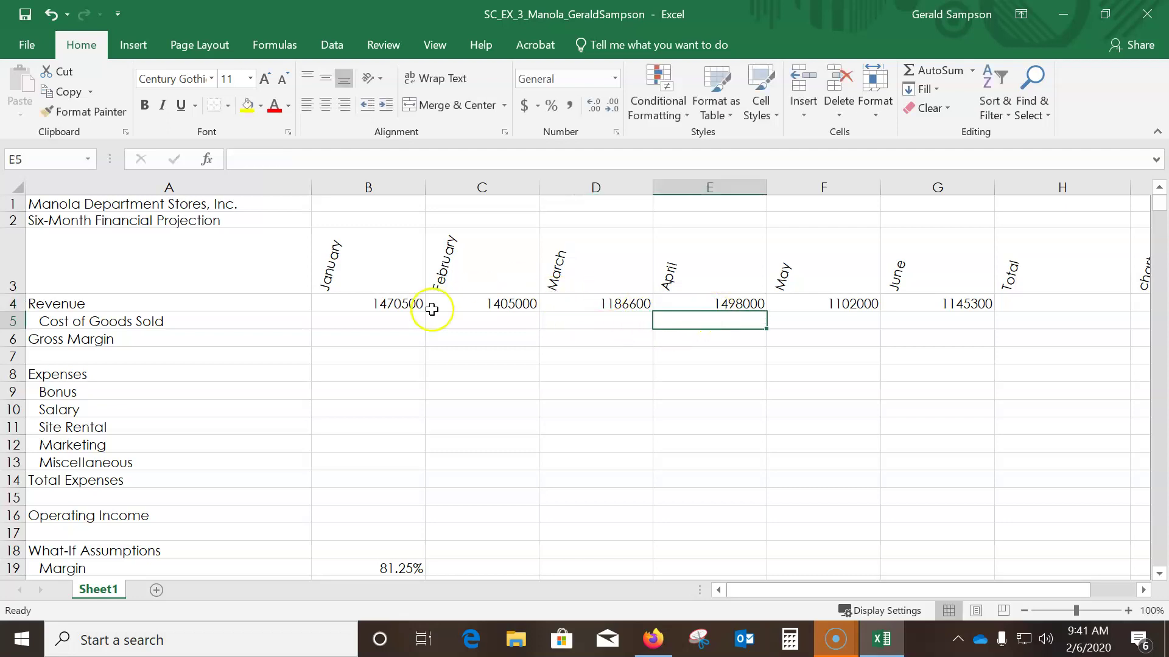
Check the monthly revenue entries from January onward and correct the May revenue in F4 to 1102900
click(370, 304)
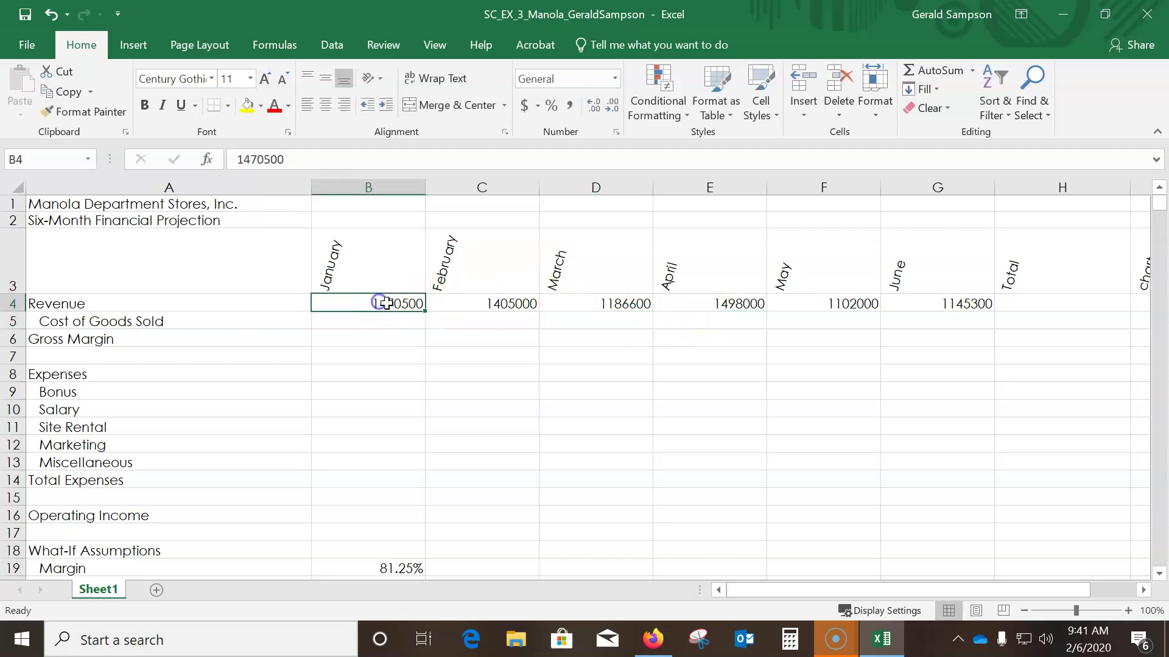
click(503, 305)
click(621, 301)
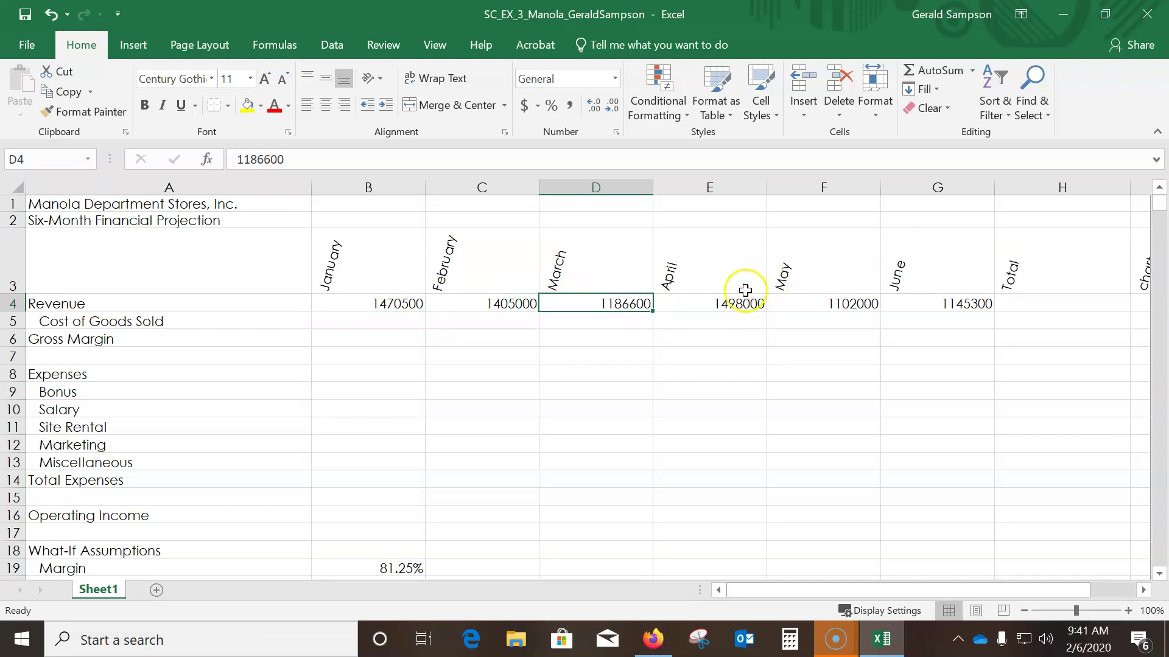
click(703, 303)
click(851, 302)
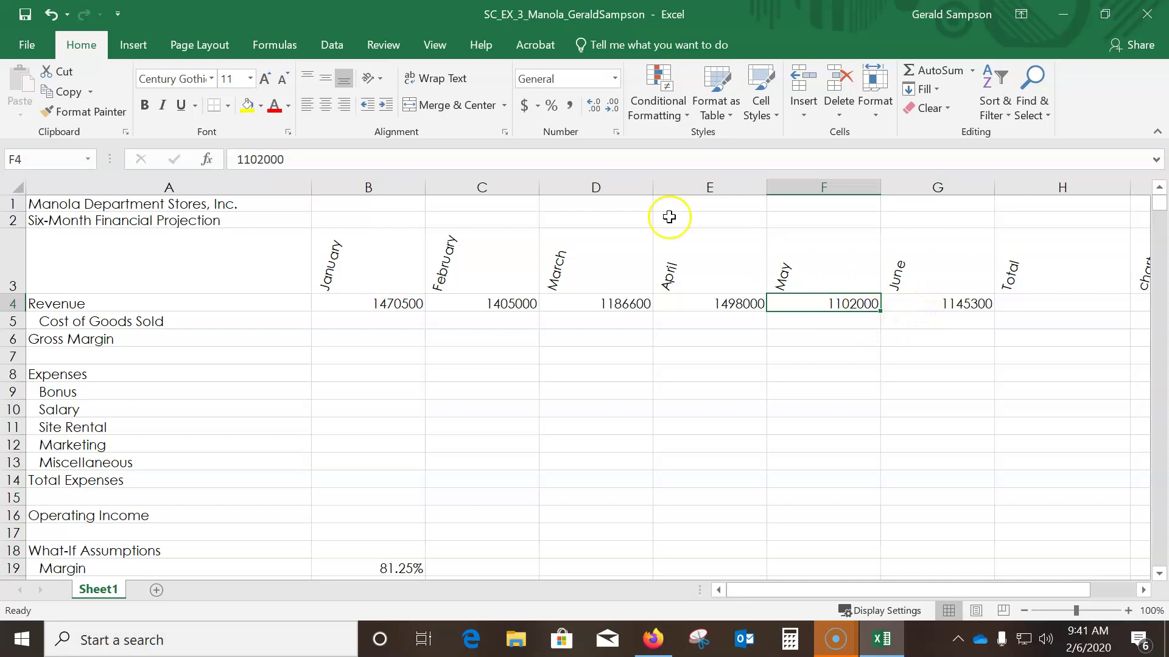
click(271, 157)
key(BackSpace)
text(9)
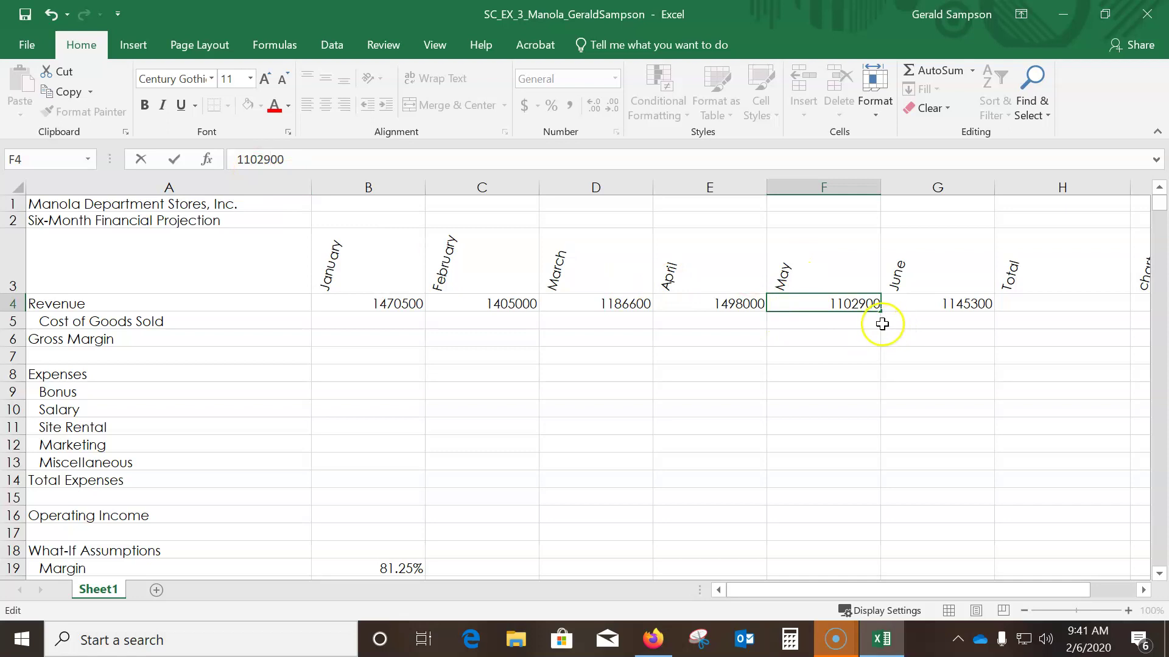
Apply the comma style to the revenue values in B4:G4 and total them in H4 with AutoSum
drag(366, 303, 875, 283)
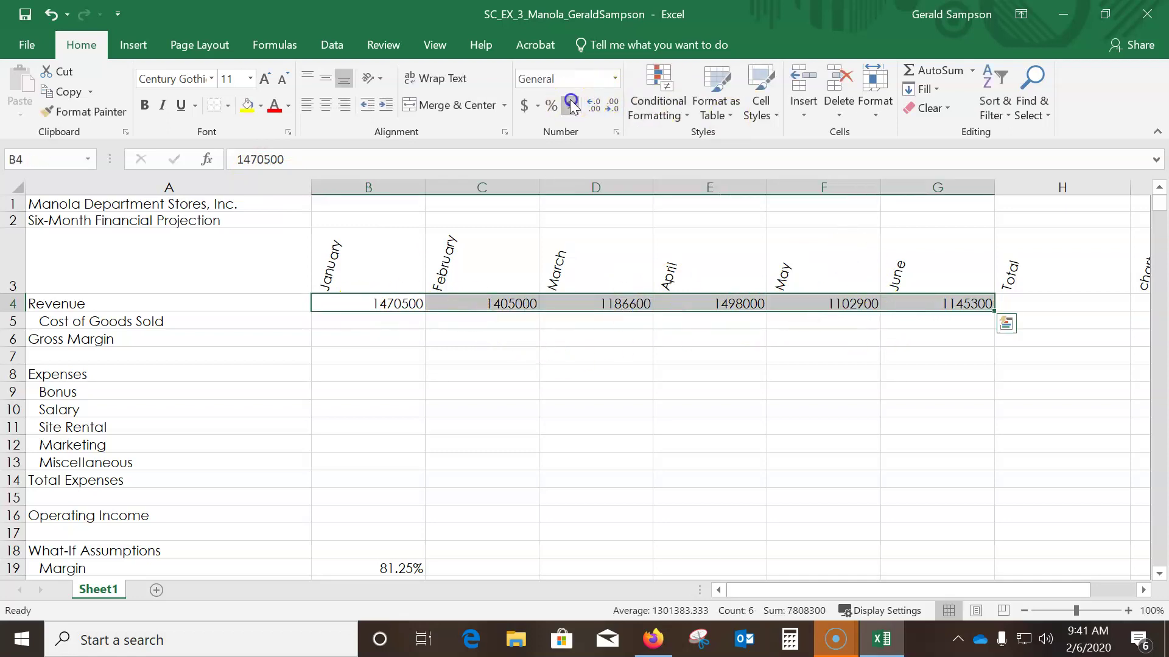
click(569, 105)
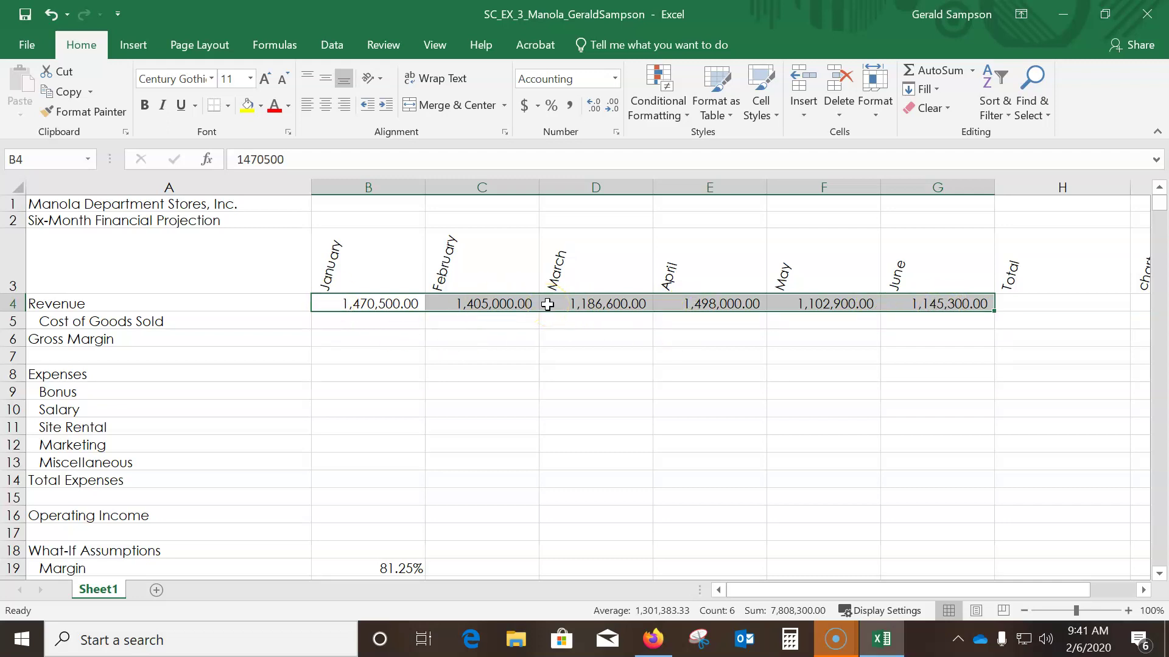
click(1035, 303)
click(931, 71)
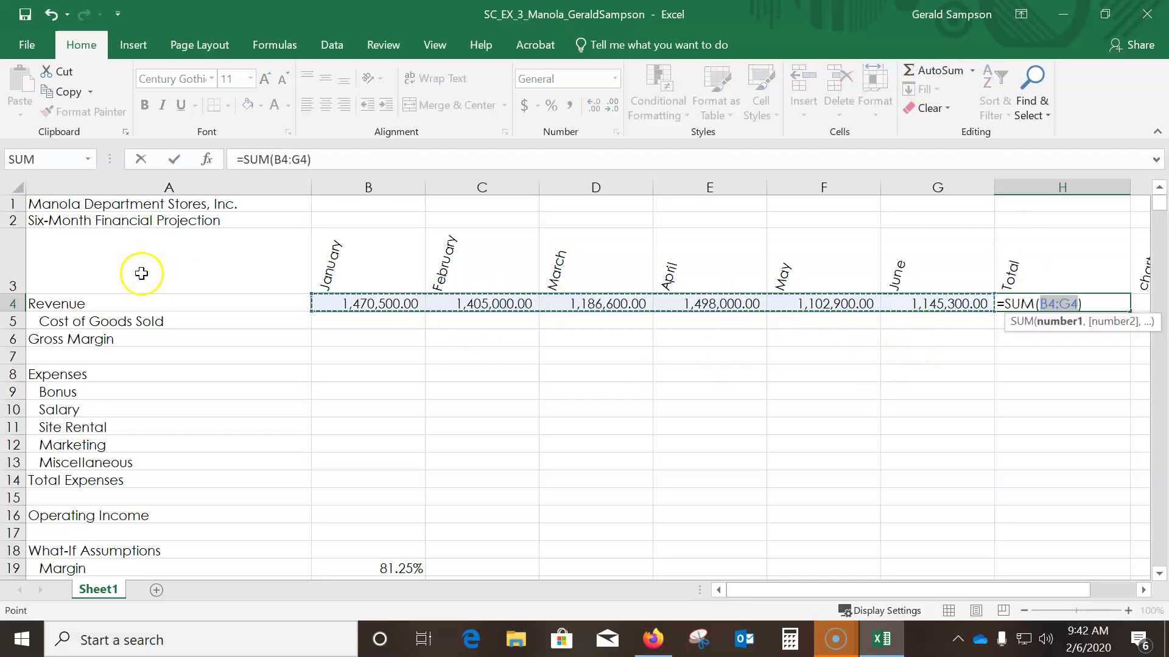
click(175, 160)
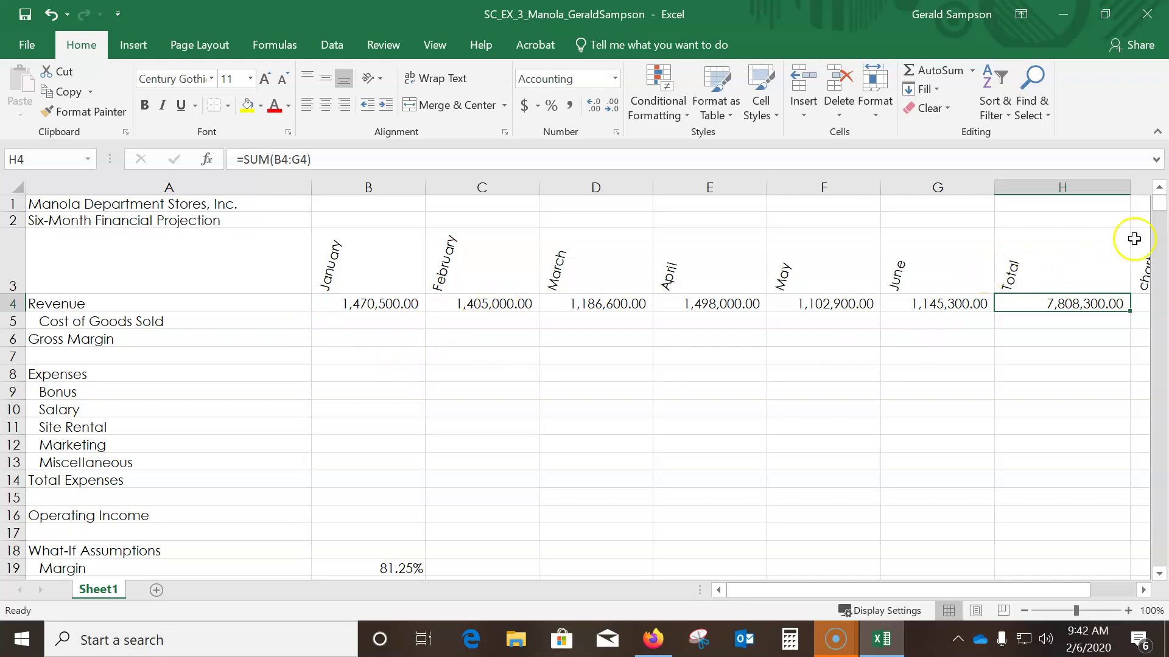
Insert the NOW function in cell H1, finding it by searching for "now" in Insert Function
click(1073, 206)
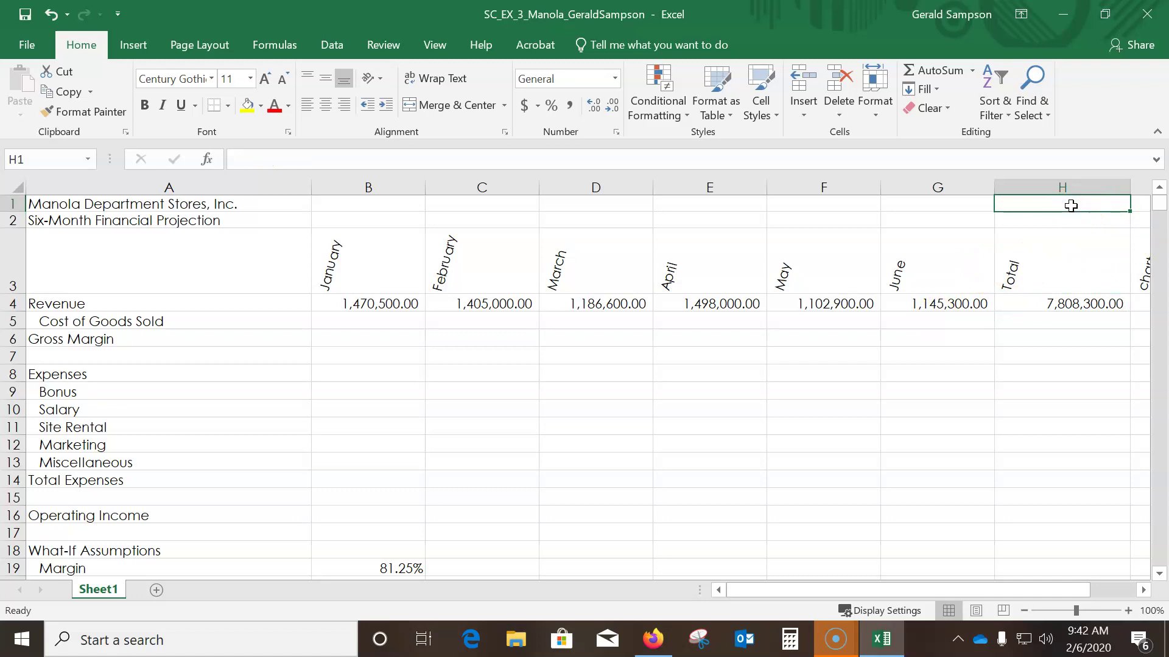
click(206, 160)
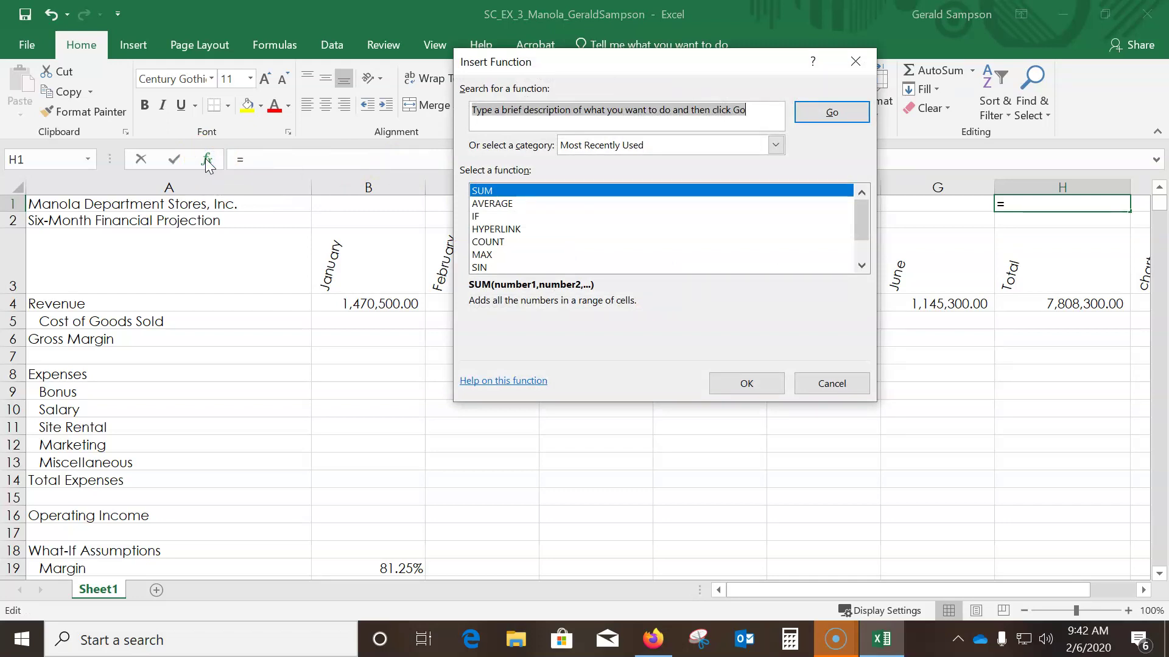
click(524, 112)
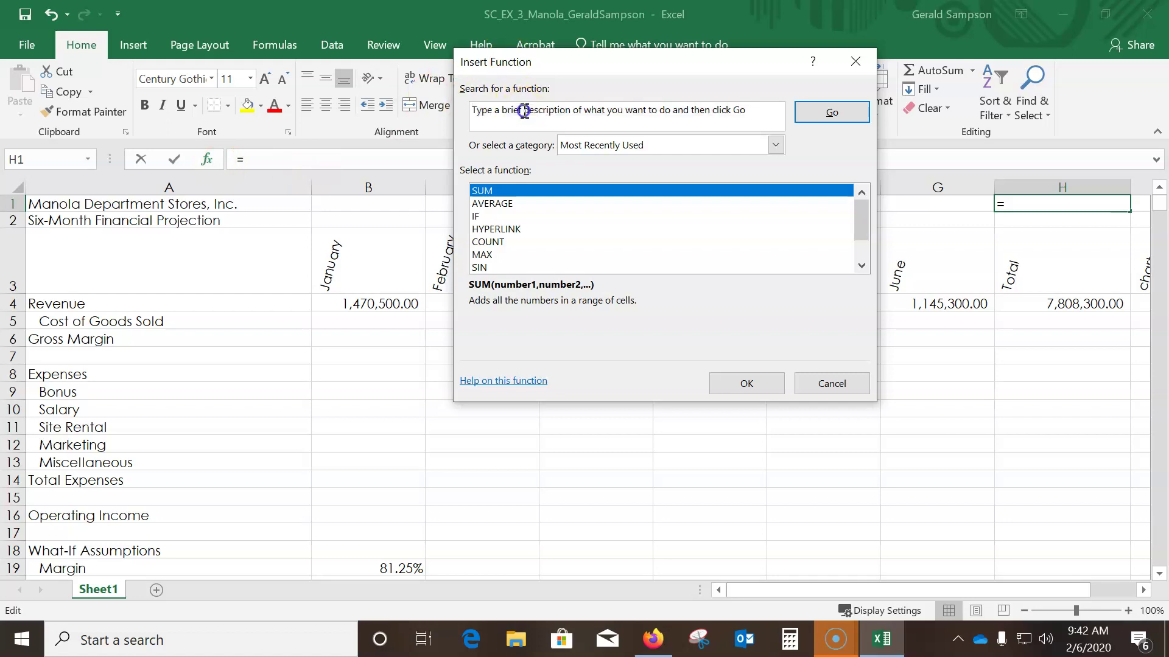
drag(761, 112, 327, 112)
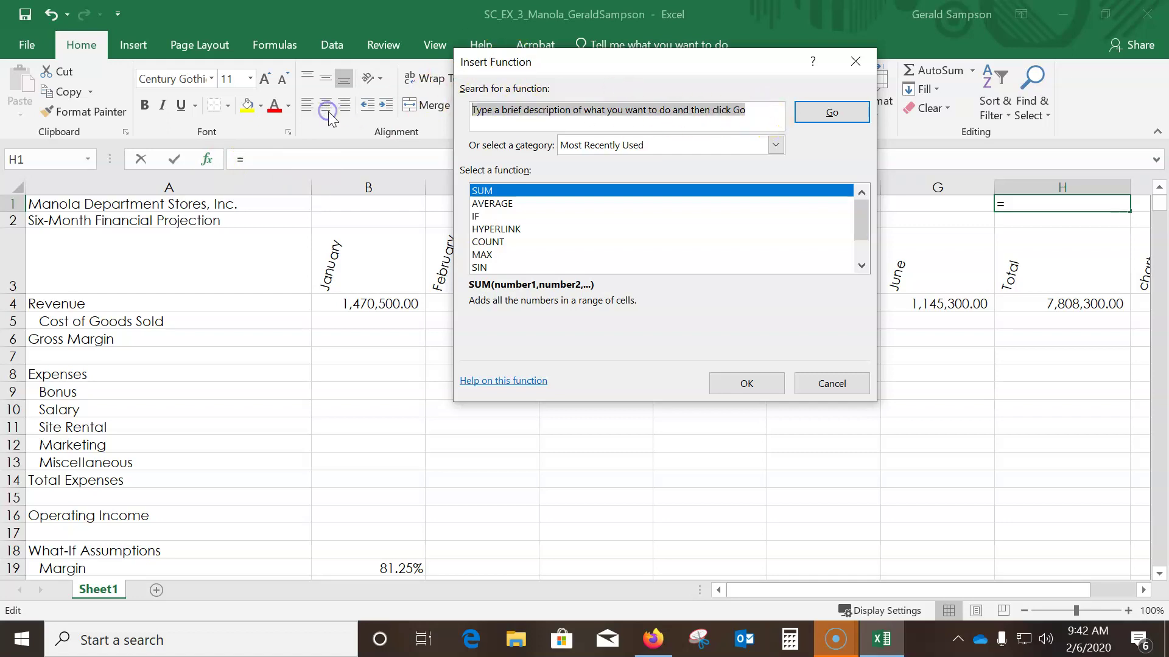
text(now)
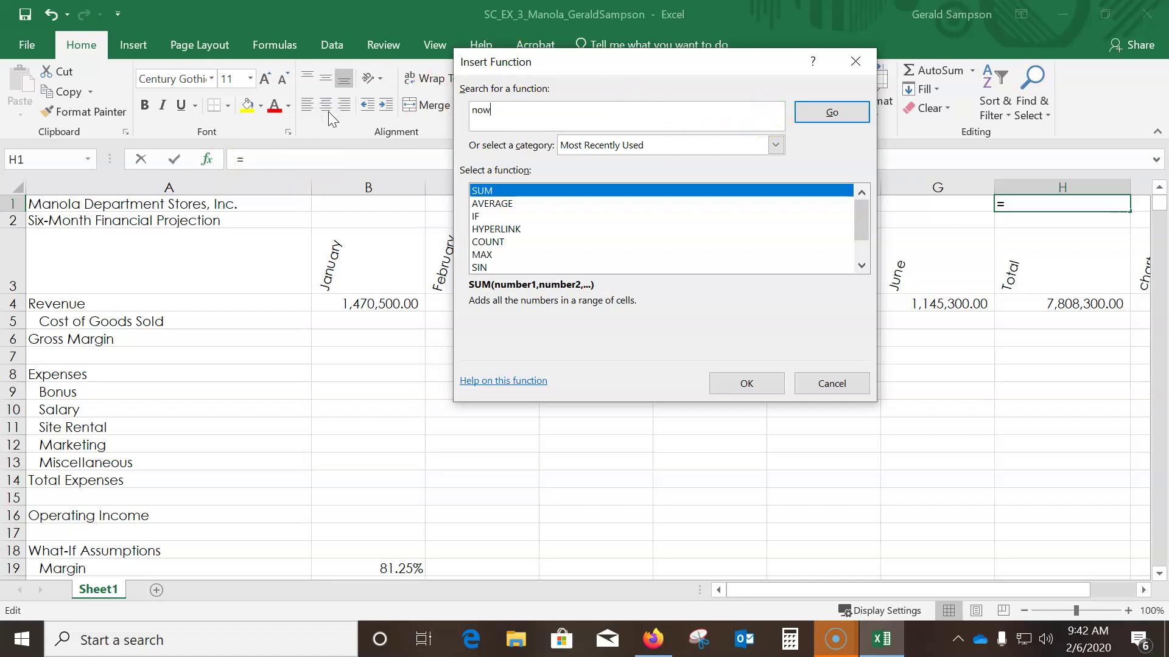
click(831, 114)
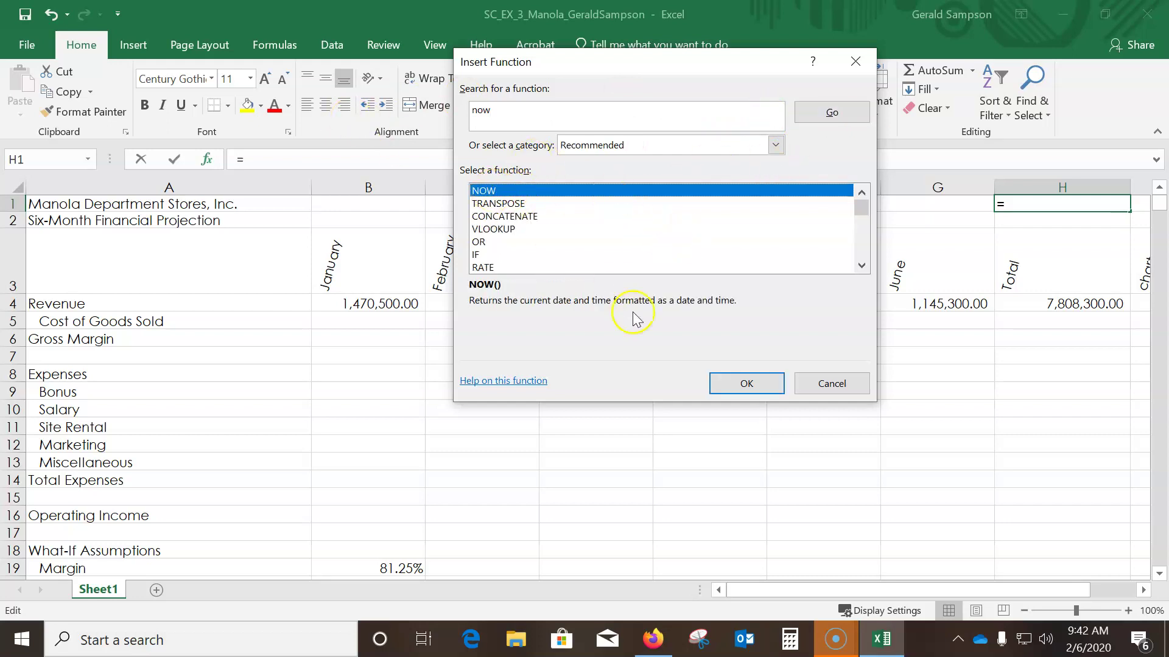
click(760, 386)
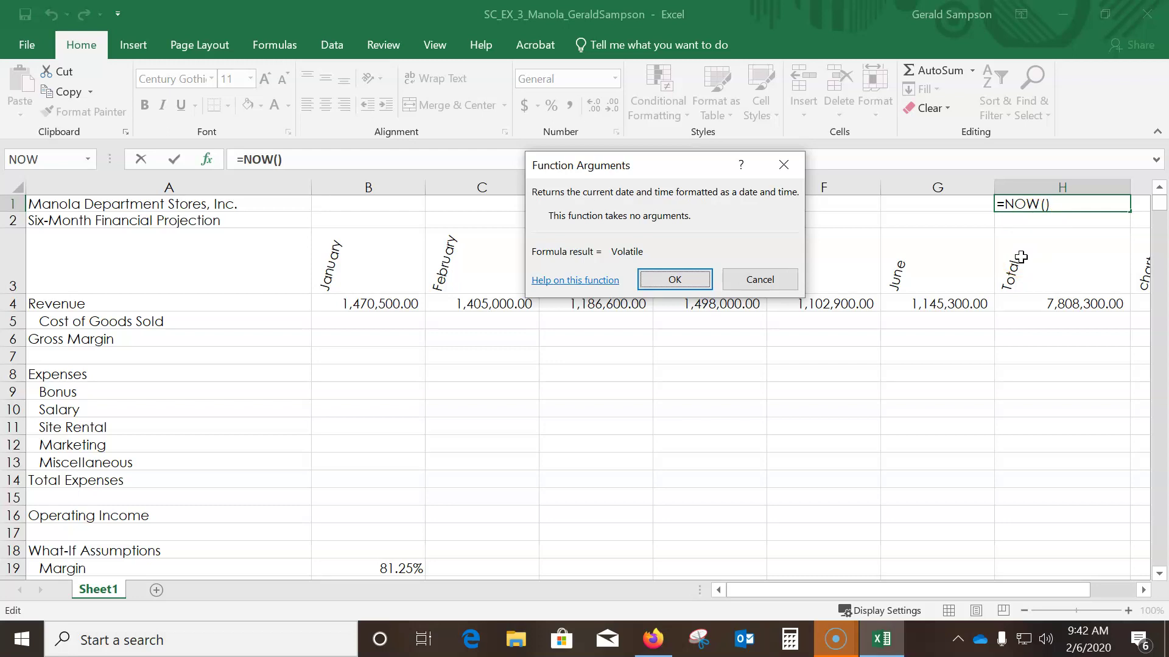
click(674, 280)
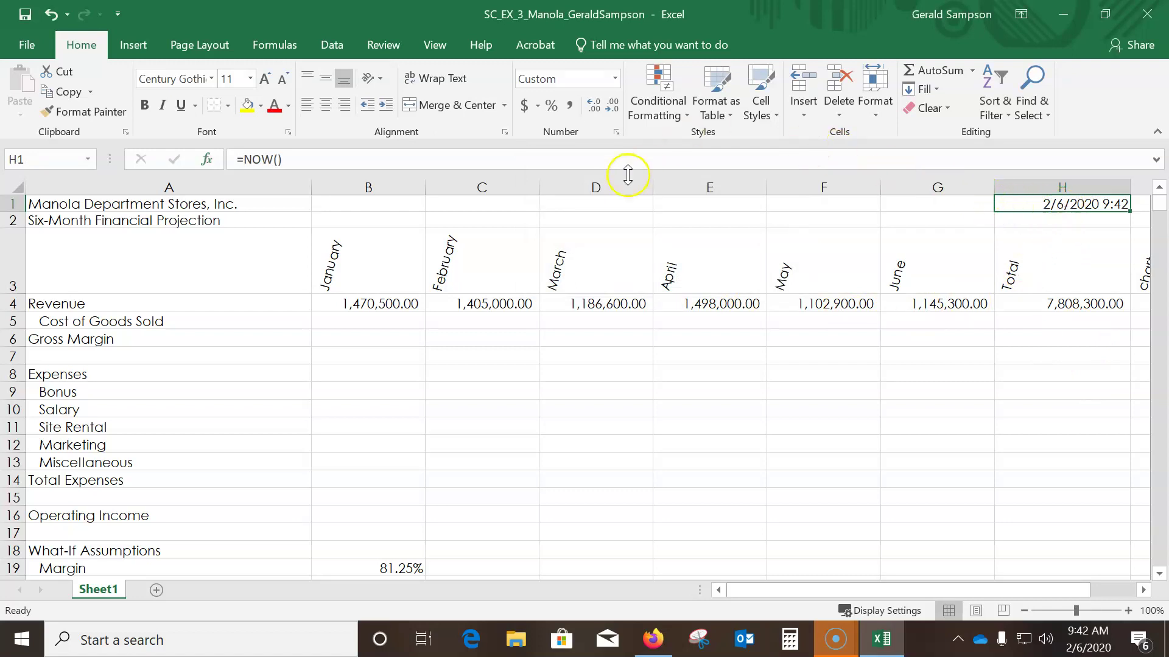
Format the date in H1 with the Date type 2012-03-14
click(617, 133)
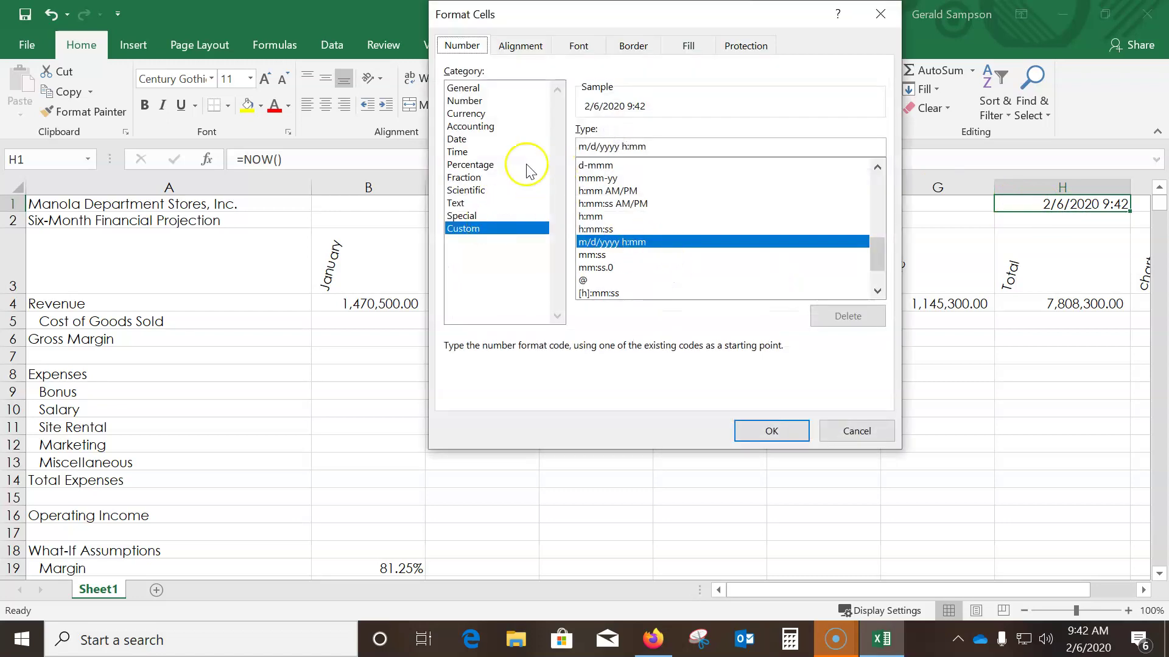
click(461, 140)
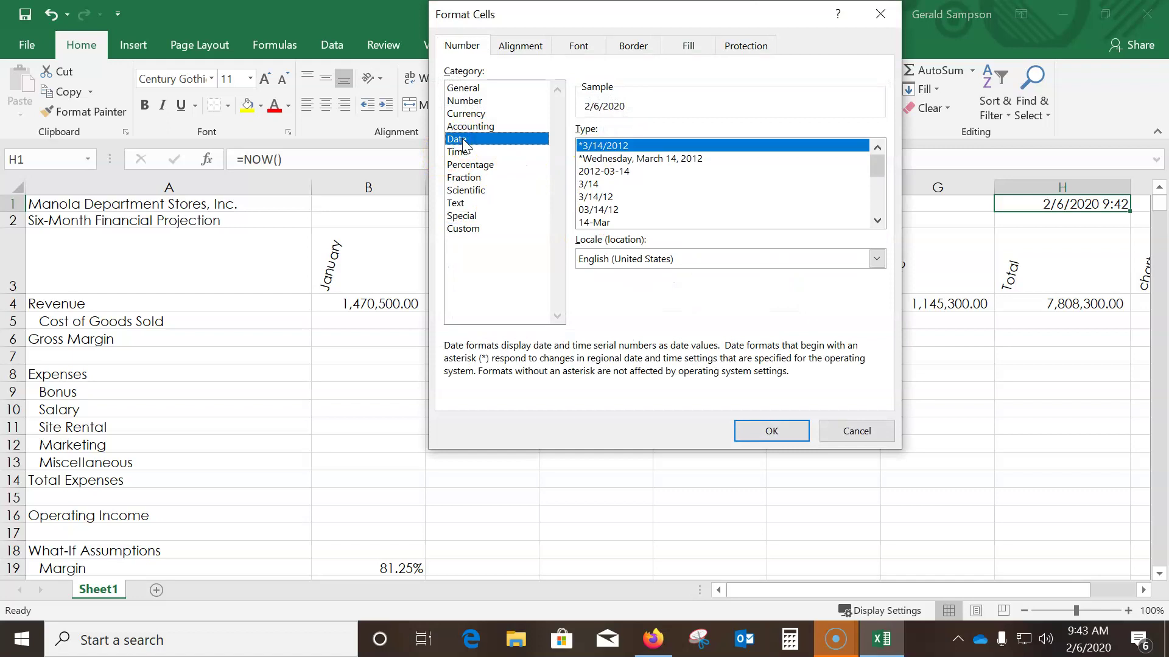
click(611, 172)
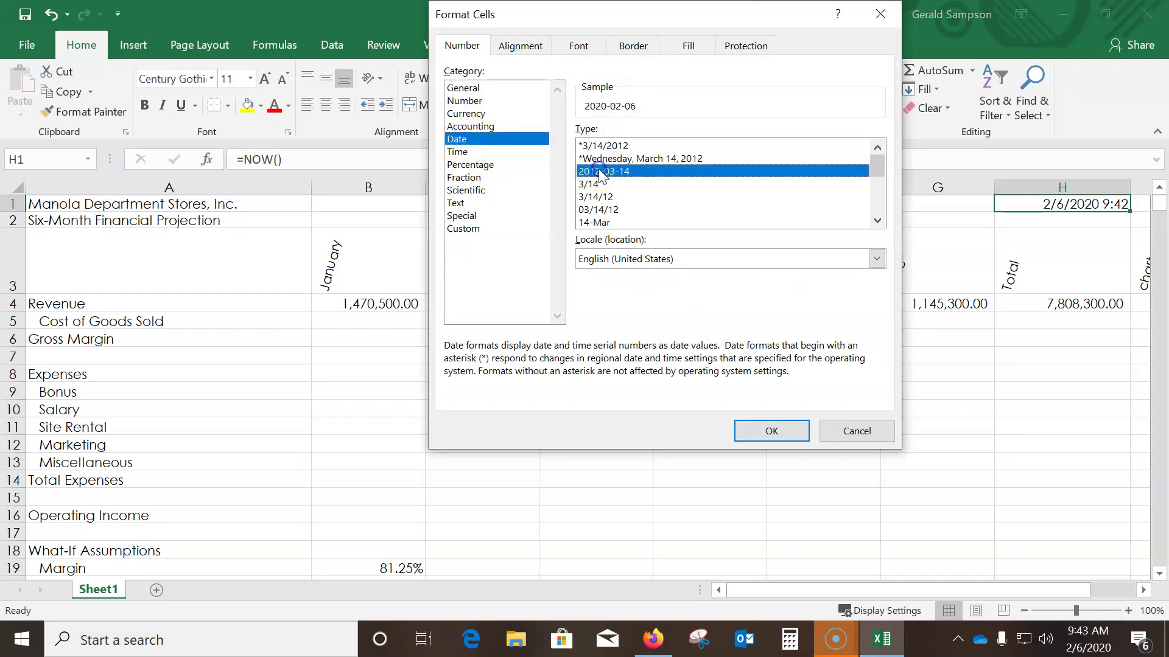
click(782, 433)
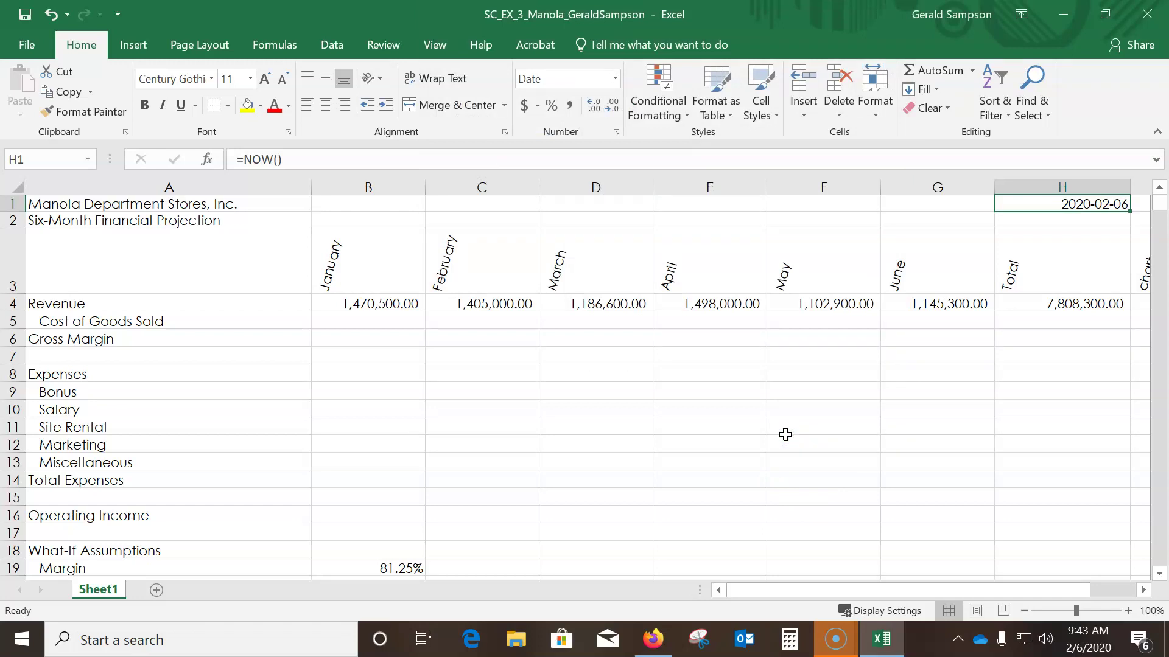
Check the number format settings of the date in cell H1 without changing them
right_click(1039, 204)
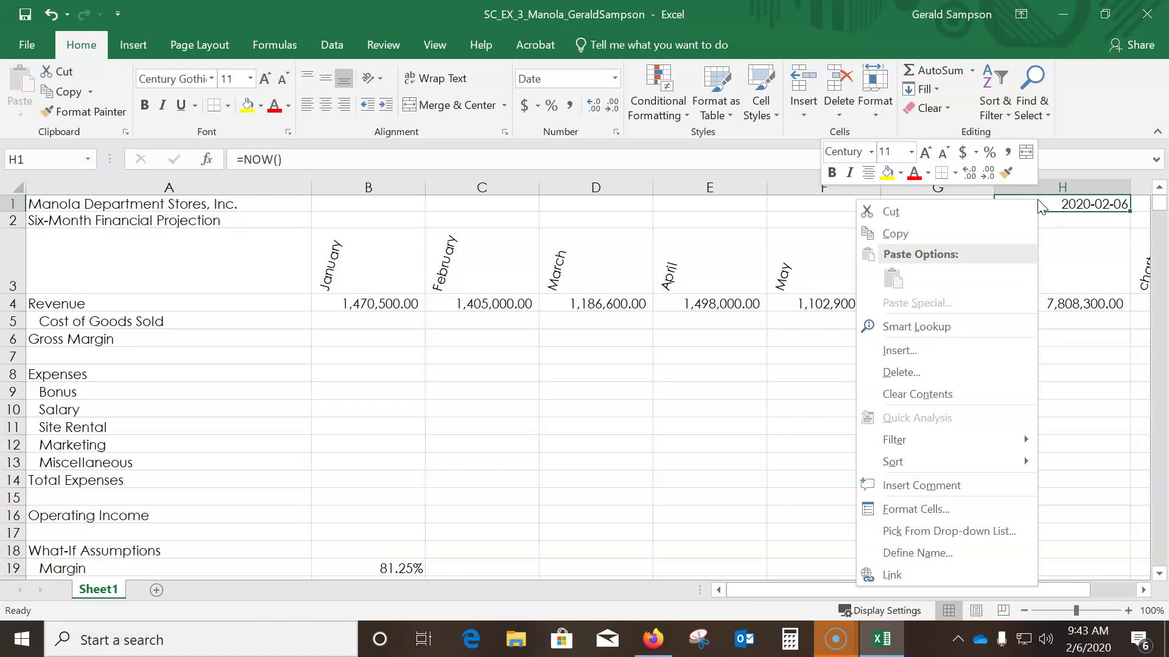
click(910, 511)
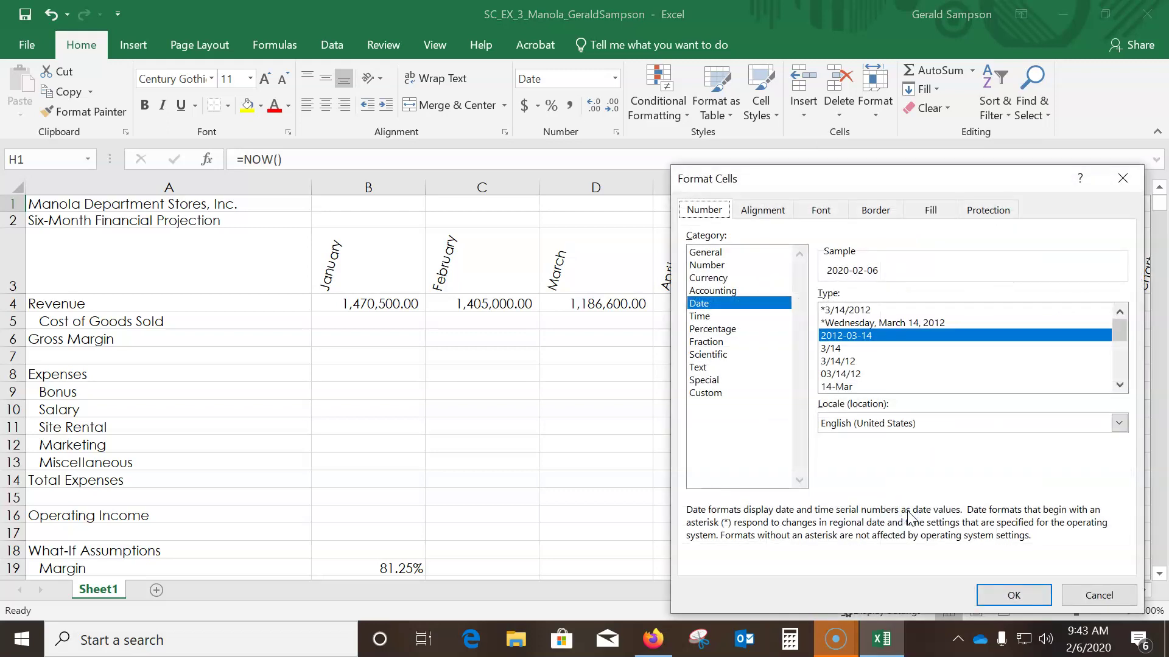
click(1098, 595)
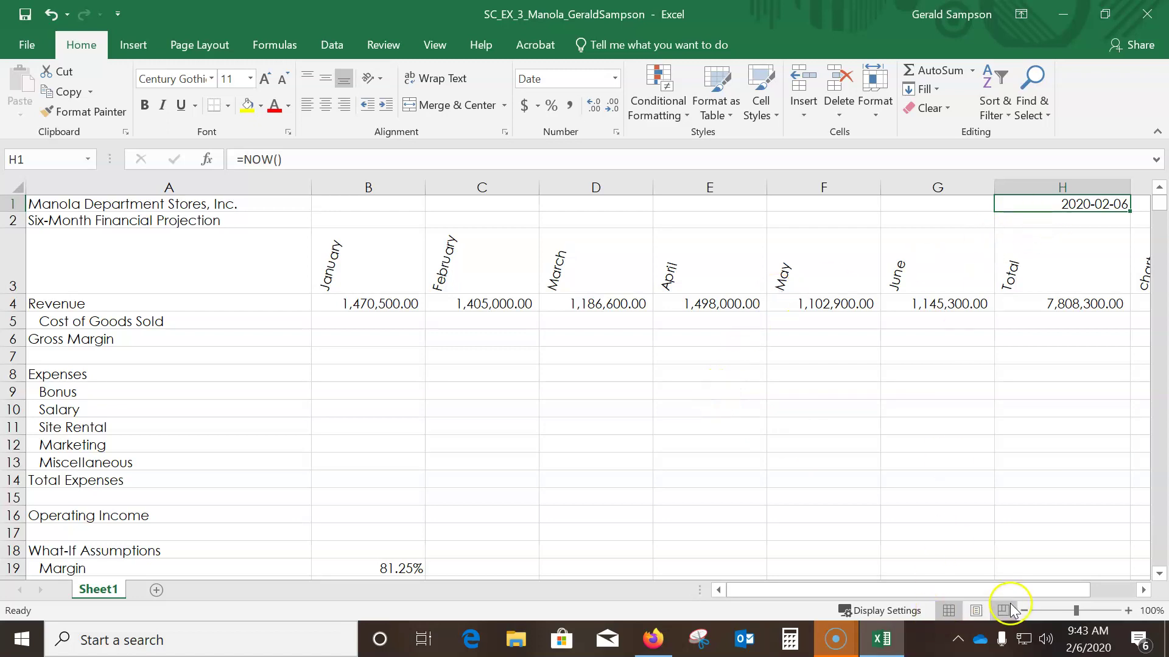
AutoFit the width of column H
click(1061, 188)
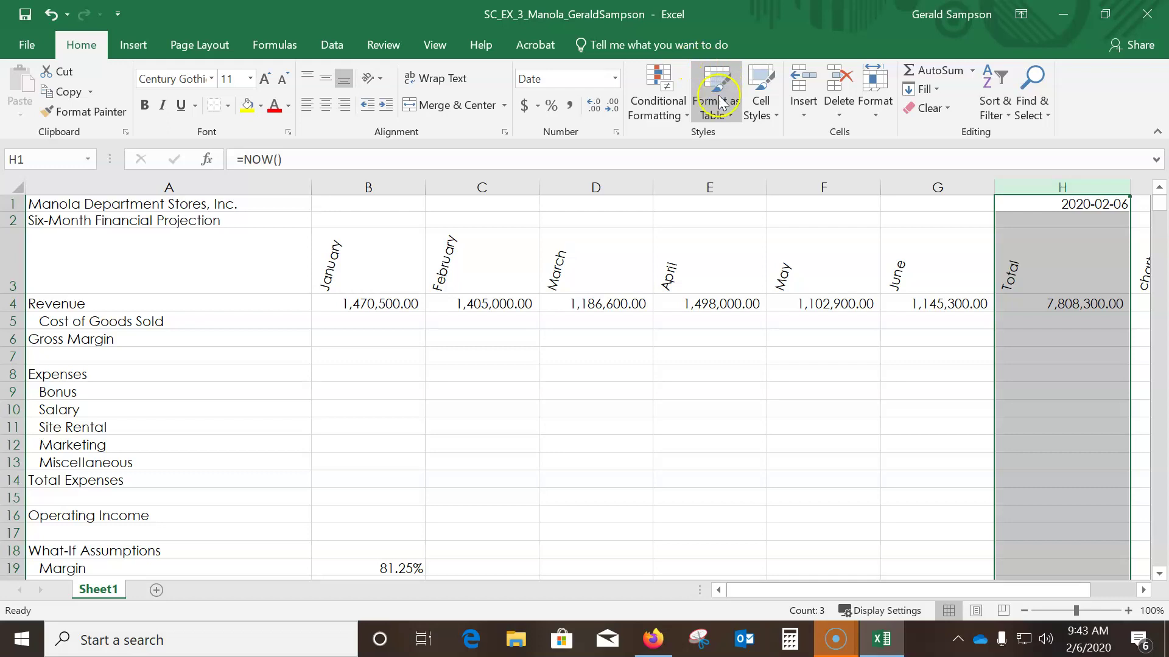
click(876, 105)
click(925, 225)
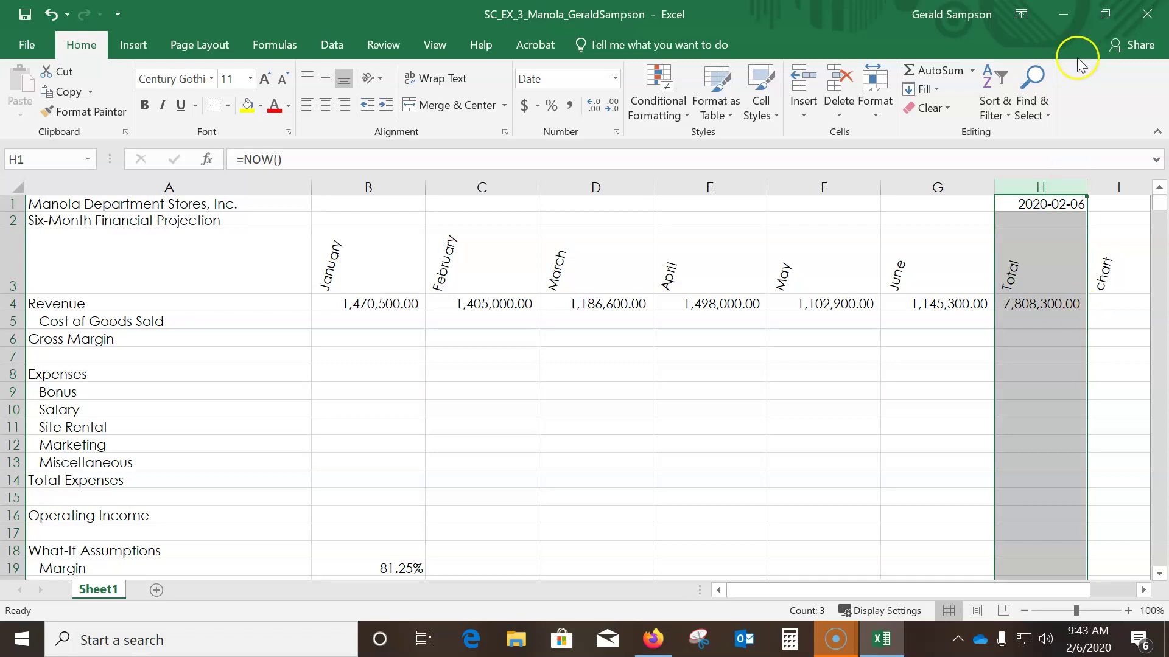
Enter the January Cost of Goods Sold formula =B4*(1-$B$19) in B5, with an absolute reference to the margin assumption
click(363, 323)
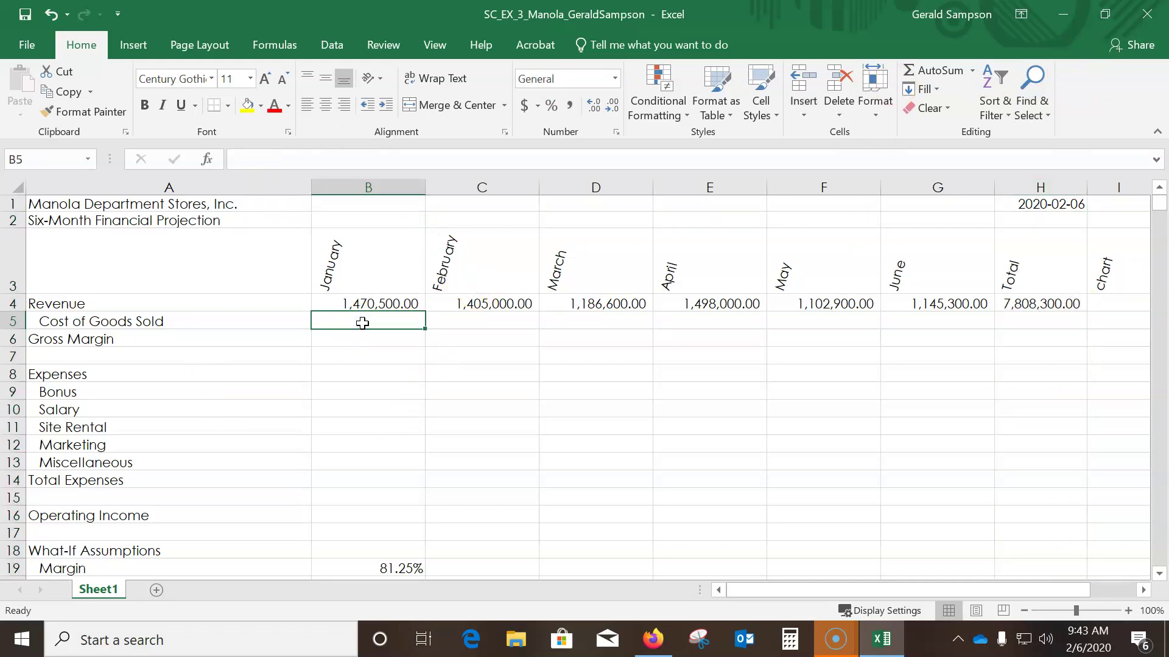
text(=)
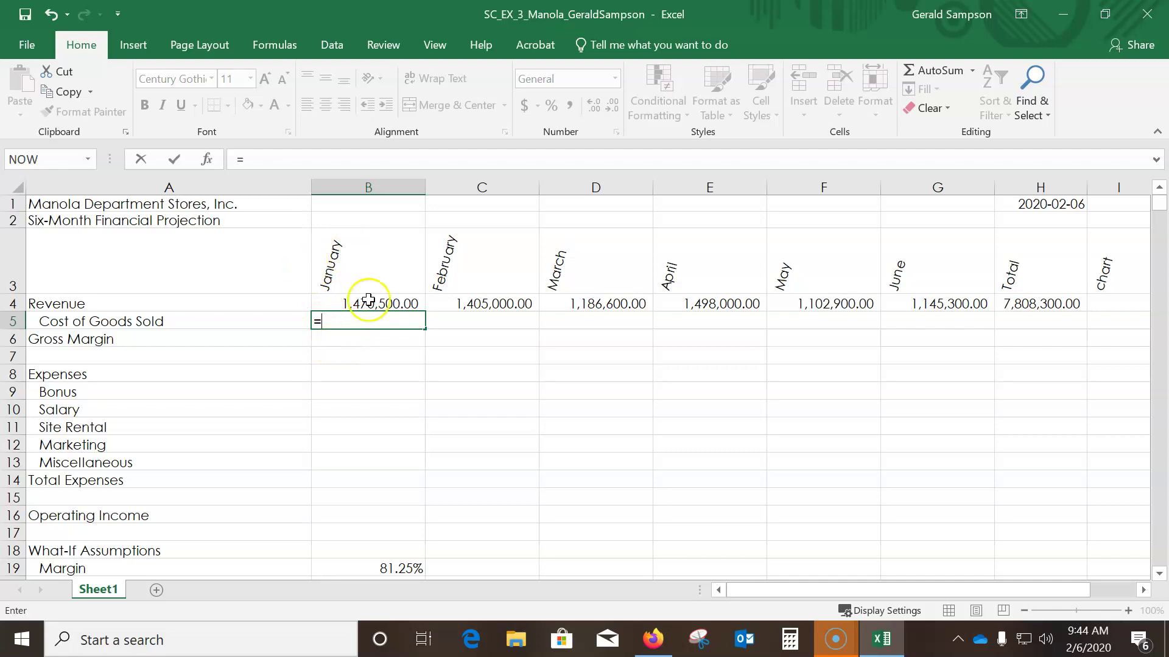
click(364, 305)
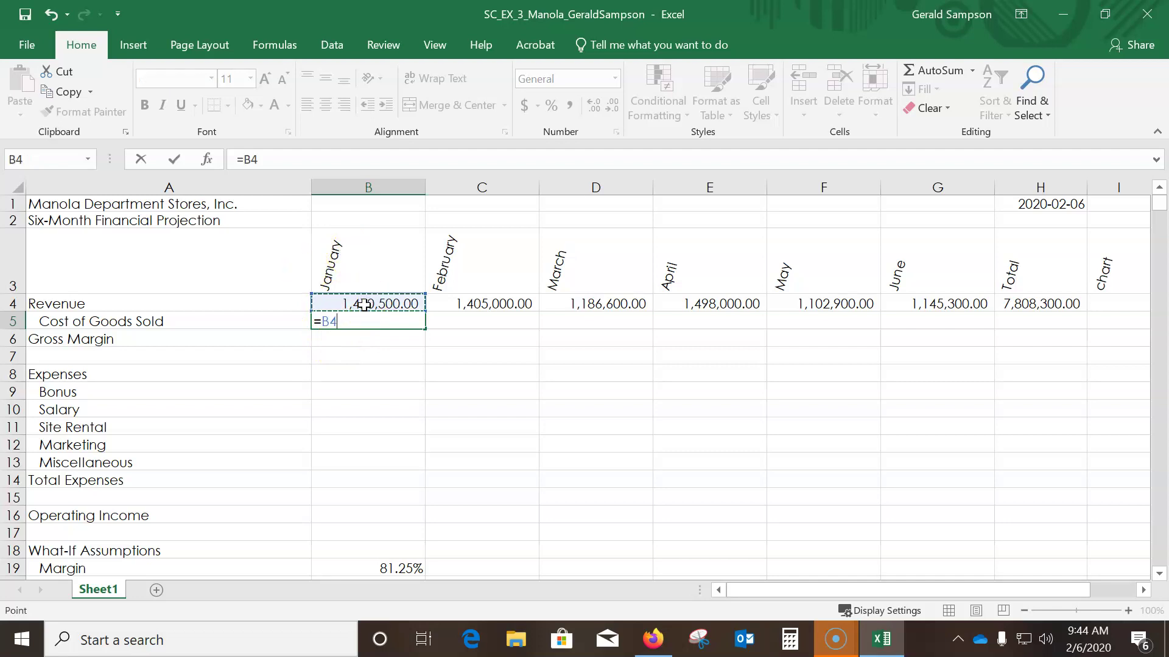
text(*(1-b10)
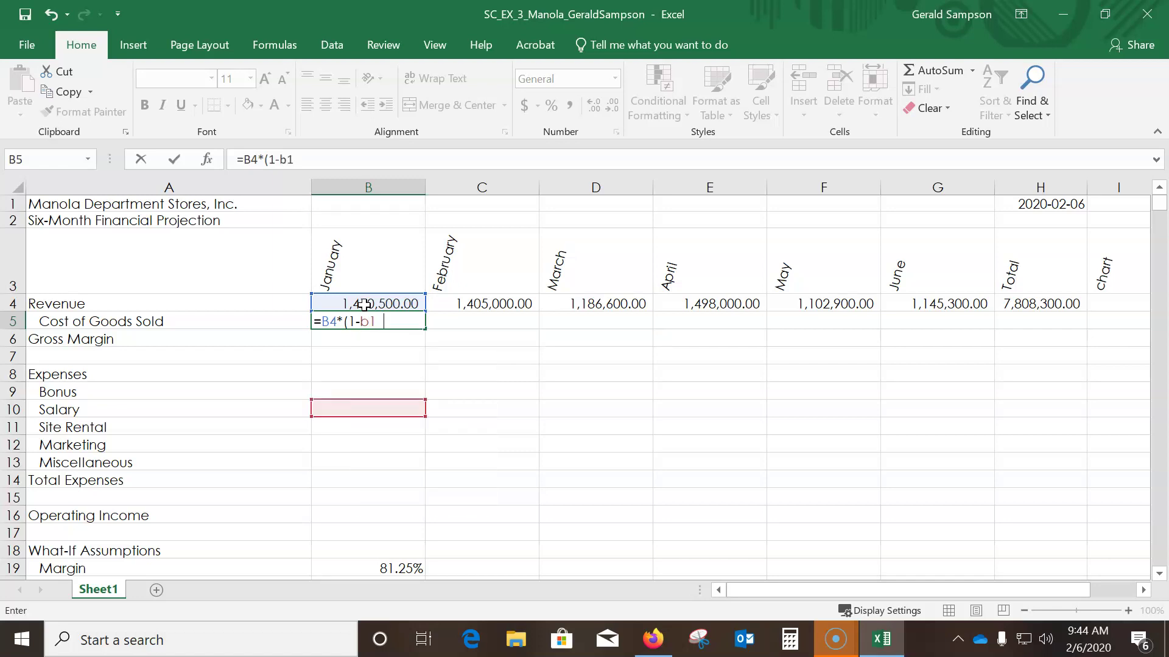
key(BackSpace)
text(9)
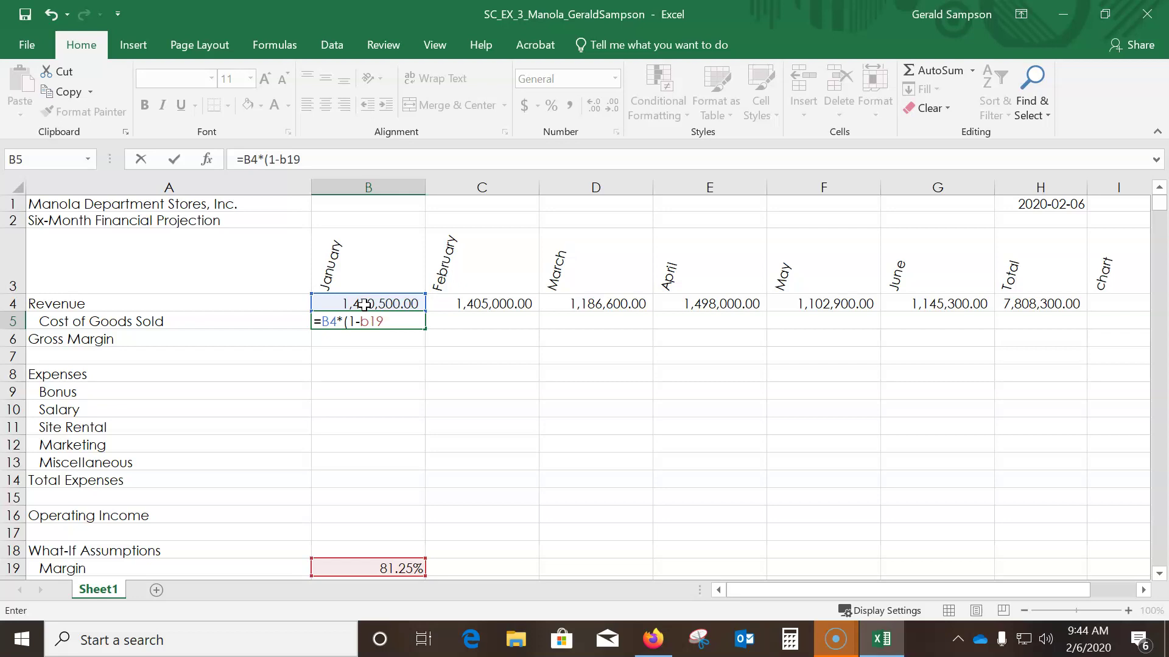
key(F4)
click(405, 320)
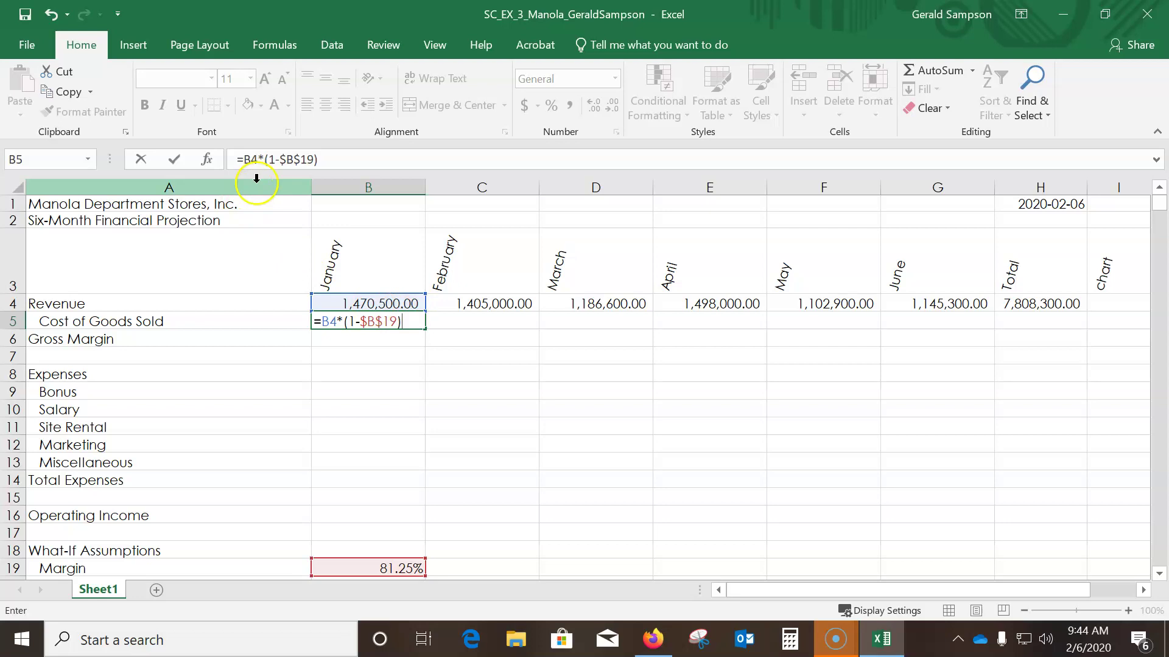
click(175, 160)
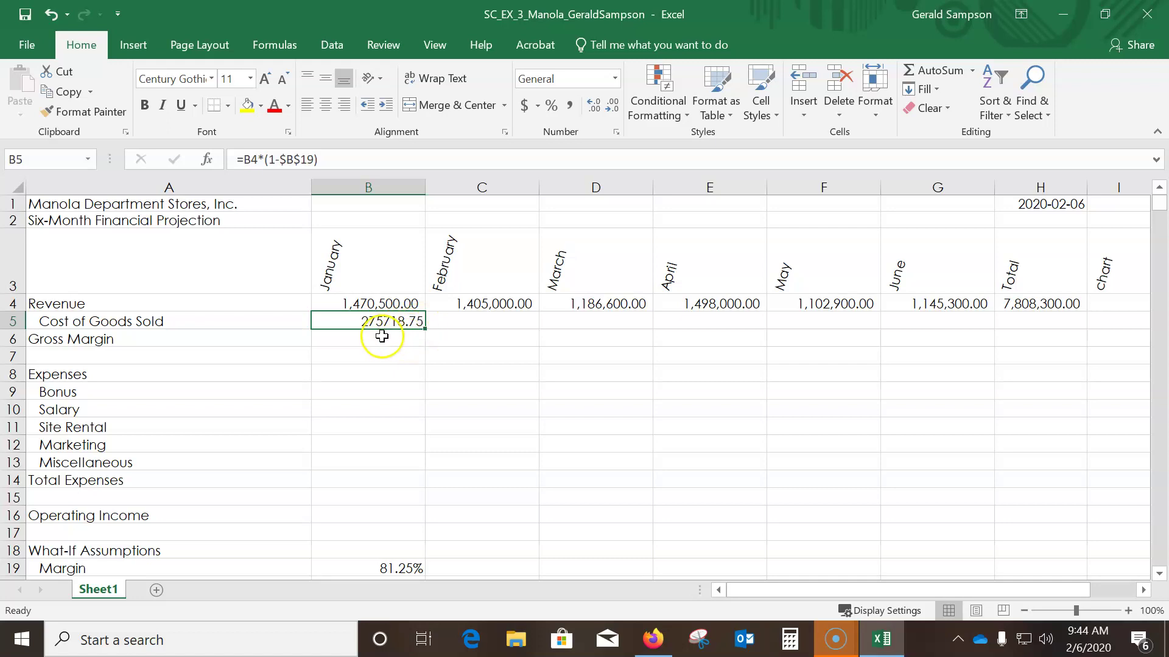
Enter the January Gross Margin formula =B4-B5 in B6
click(382, 336)
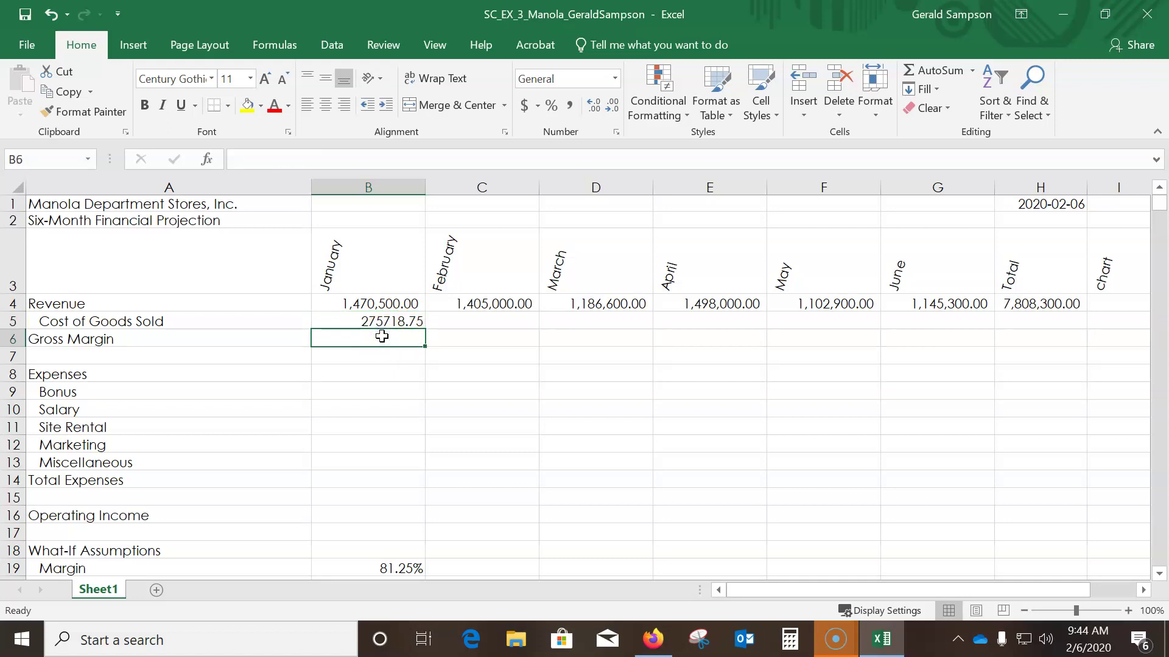
text(=)
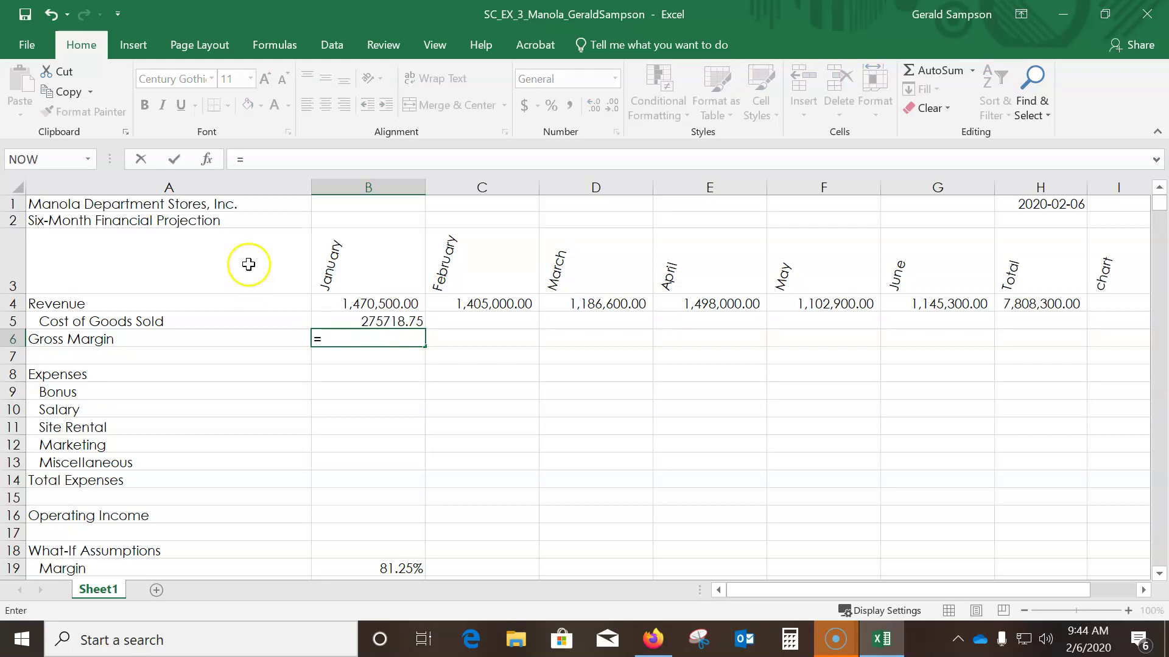
click(362, 304)
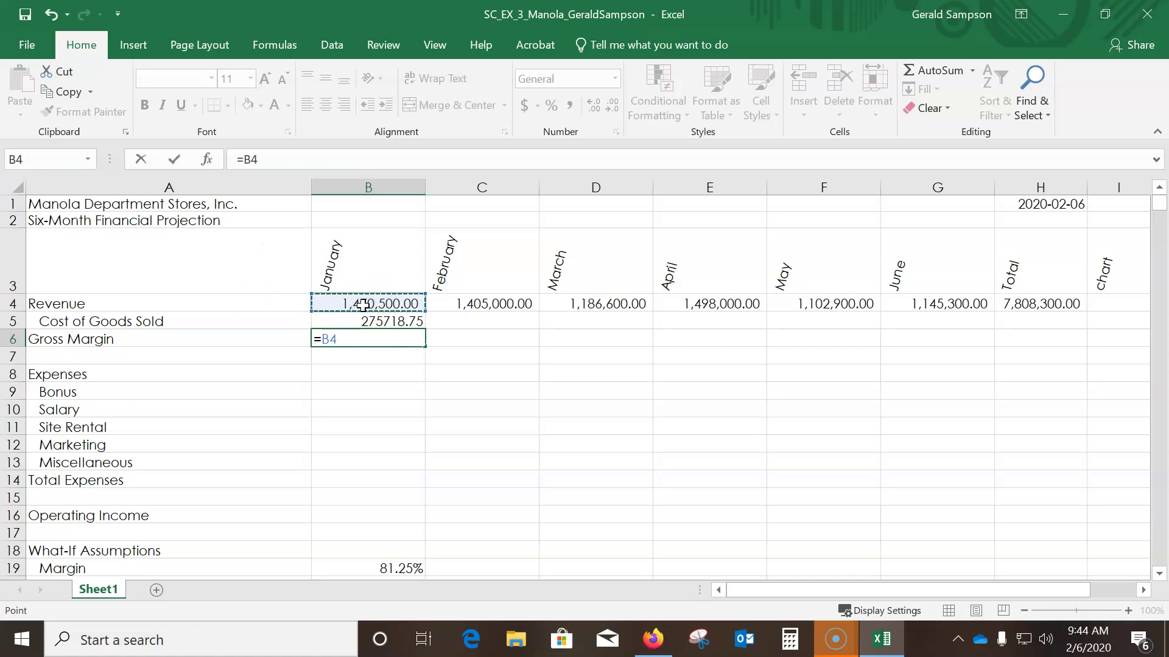
text(-)
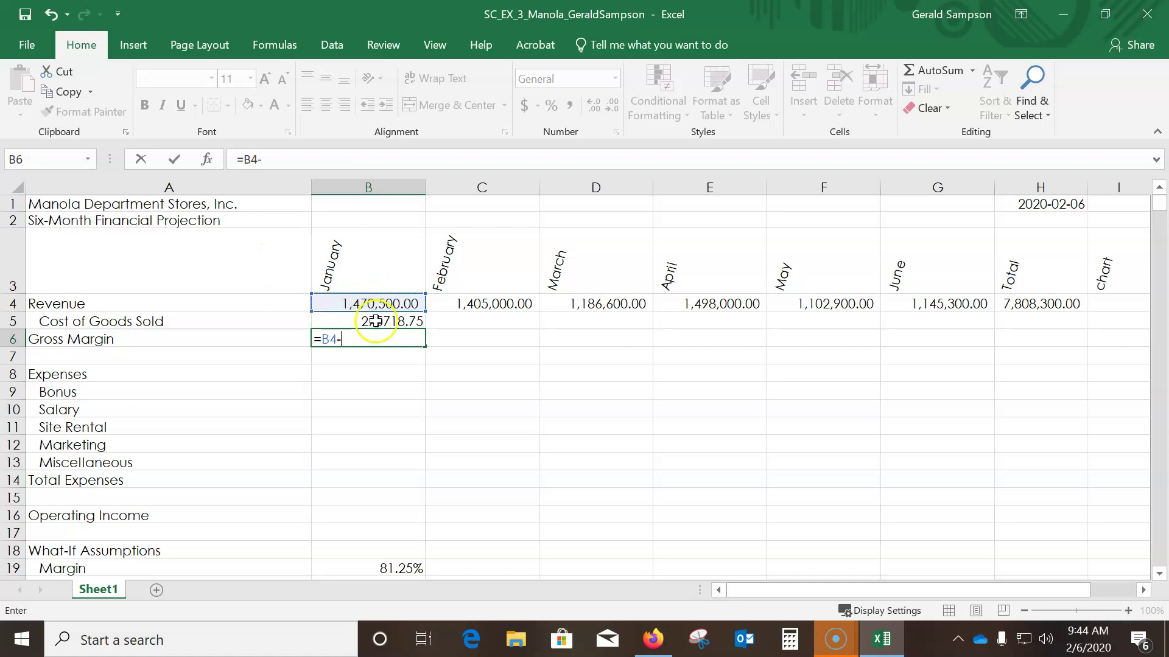
click(376, 321)
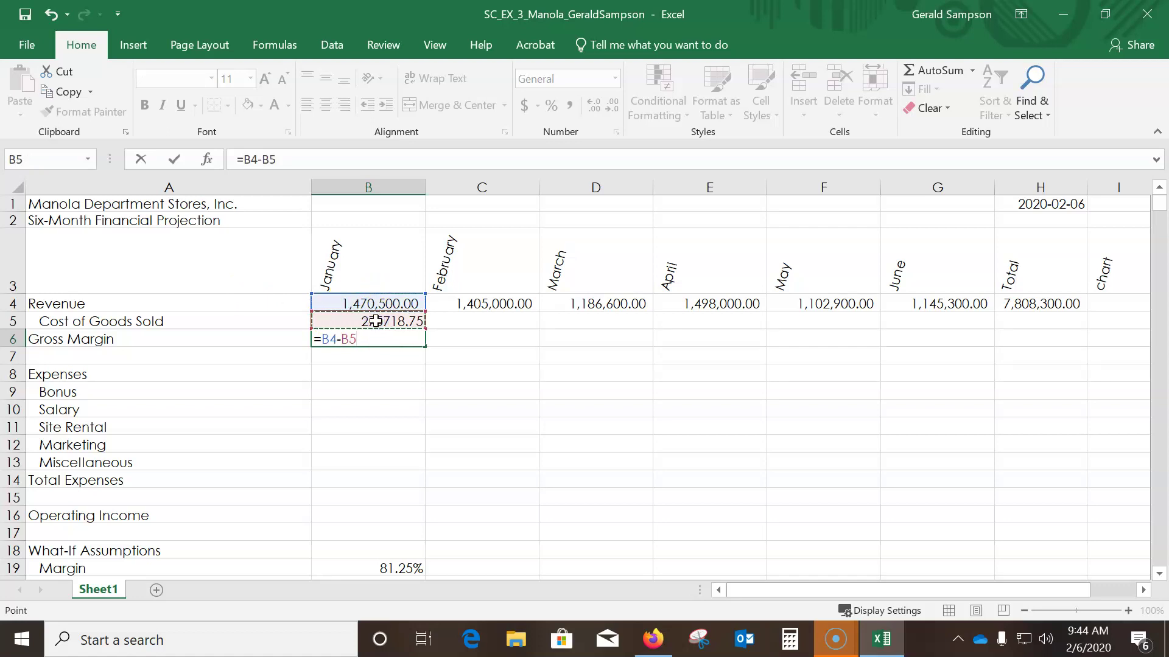
click(181, 162)
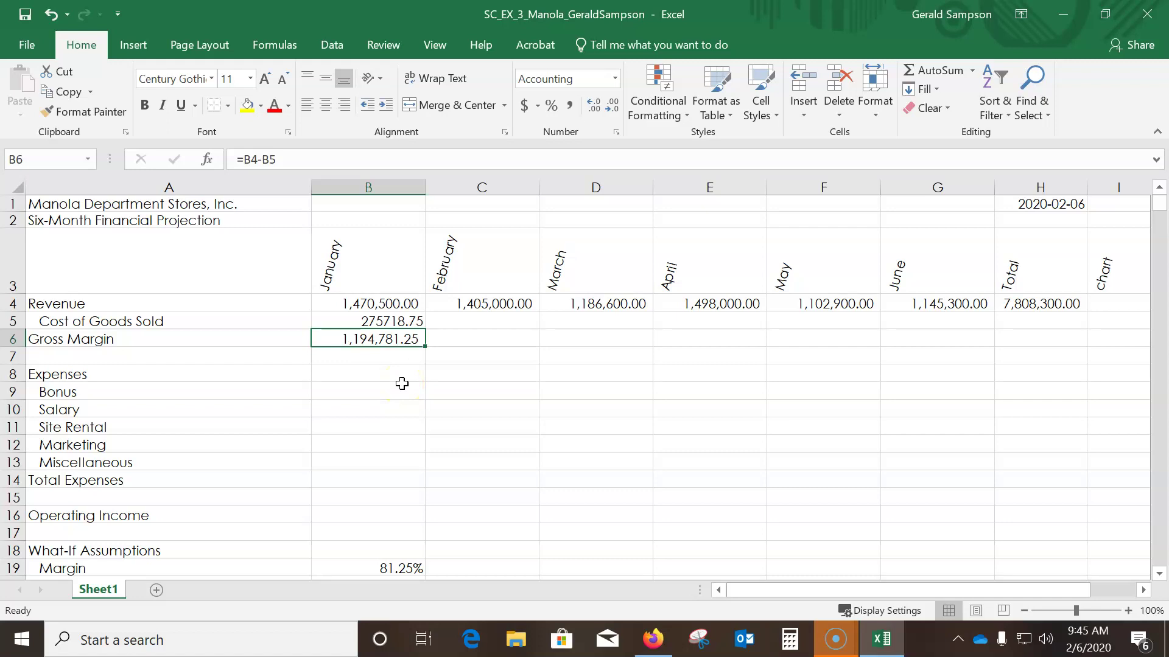
Insert the IF function for the January Bonus in B9, finding it by searching for "if" in Insert Function
click(427, 377)
click(353, 386)
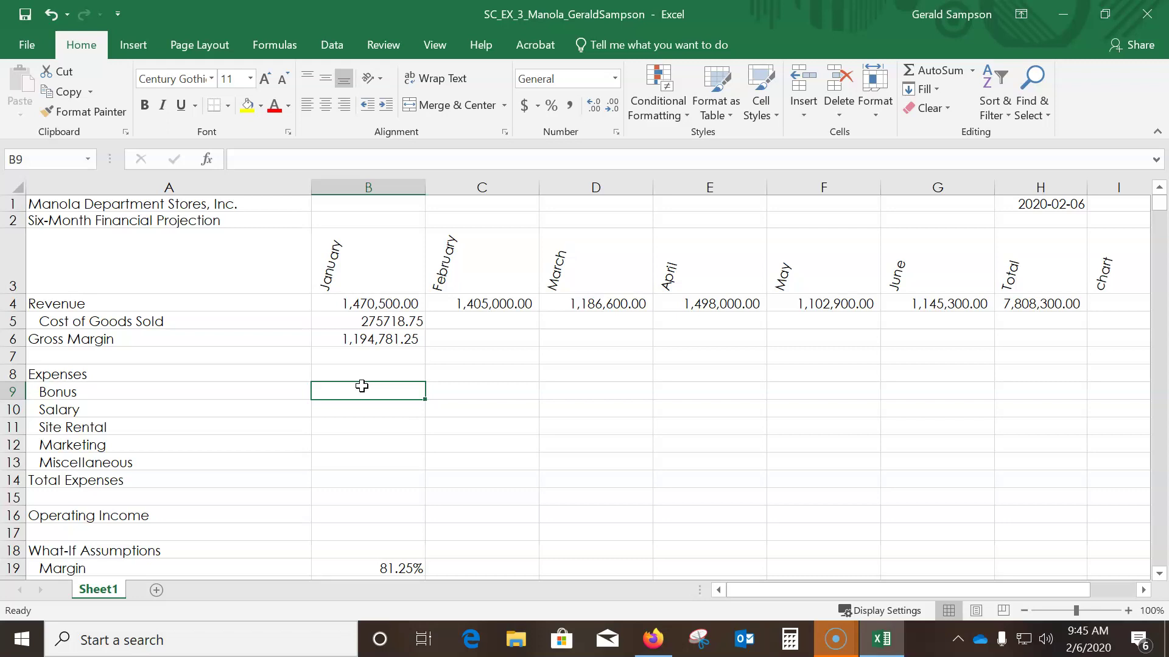
click(207, 161)
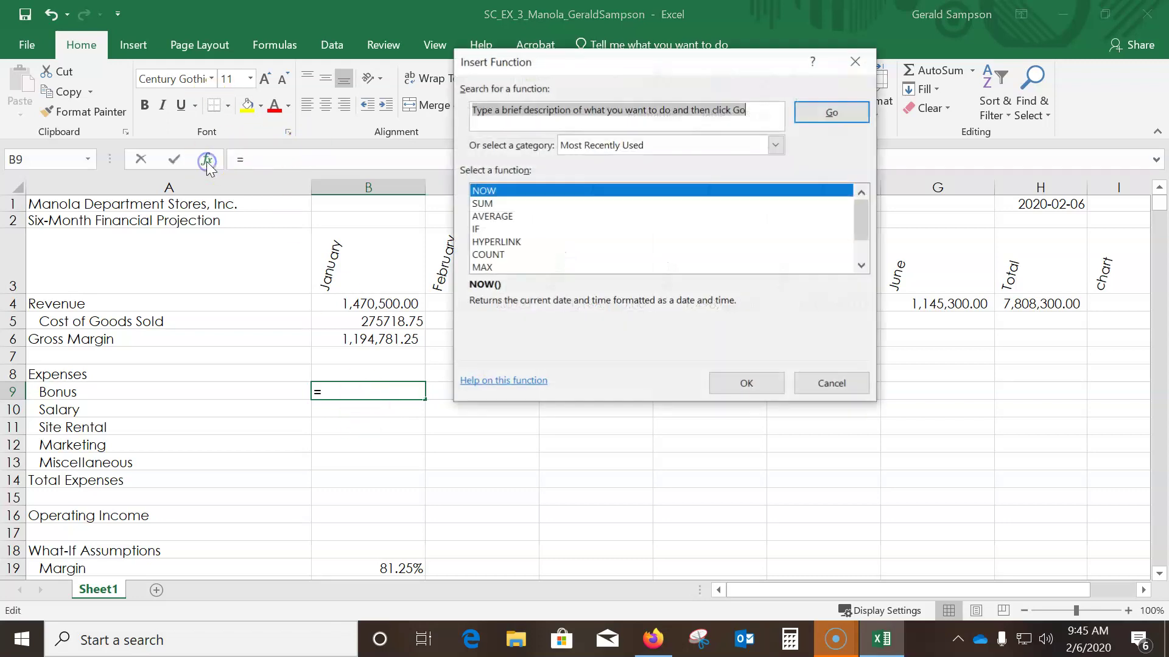
text(if)
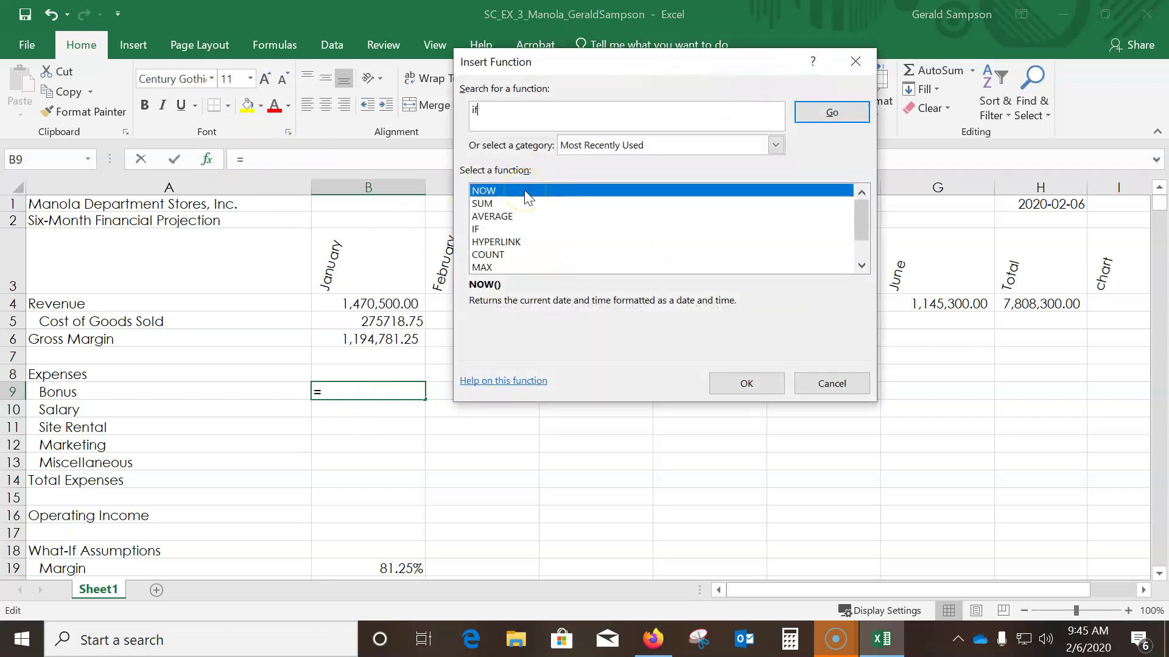
click(832, 112)
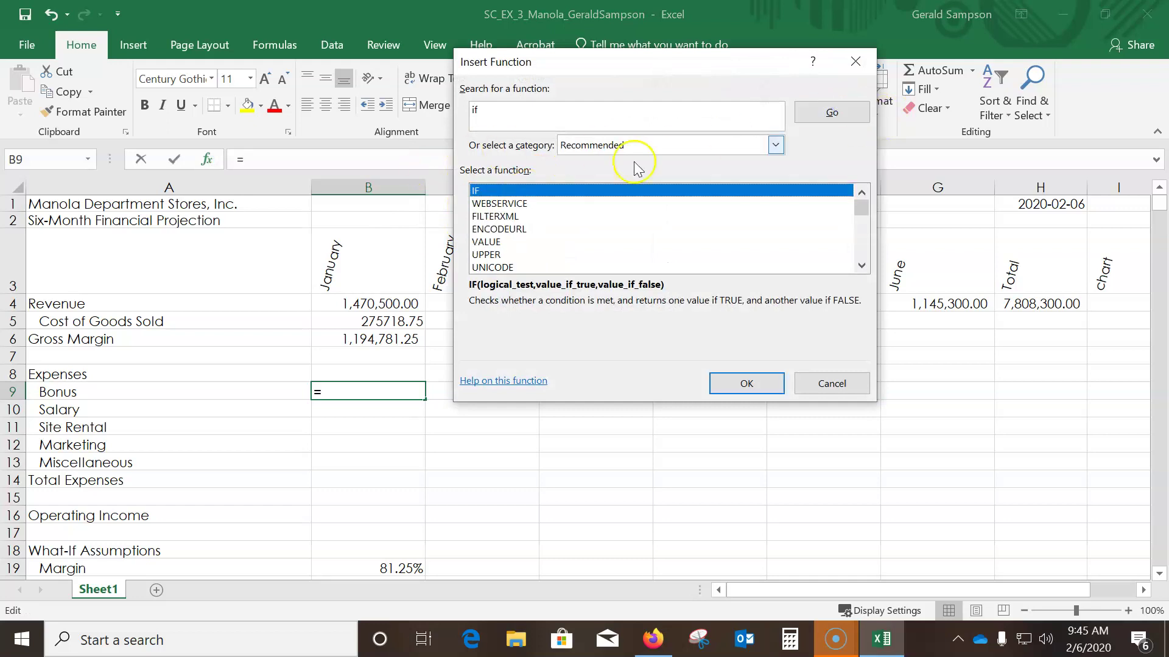
click(595, 192)
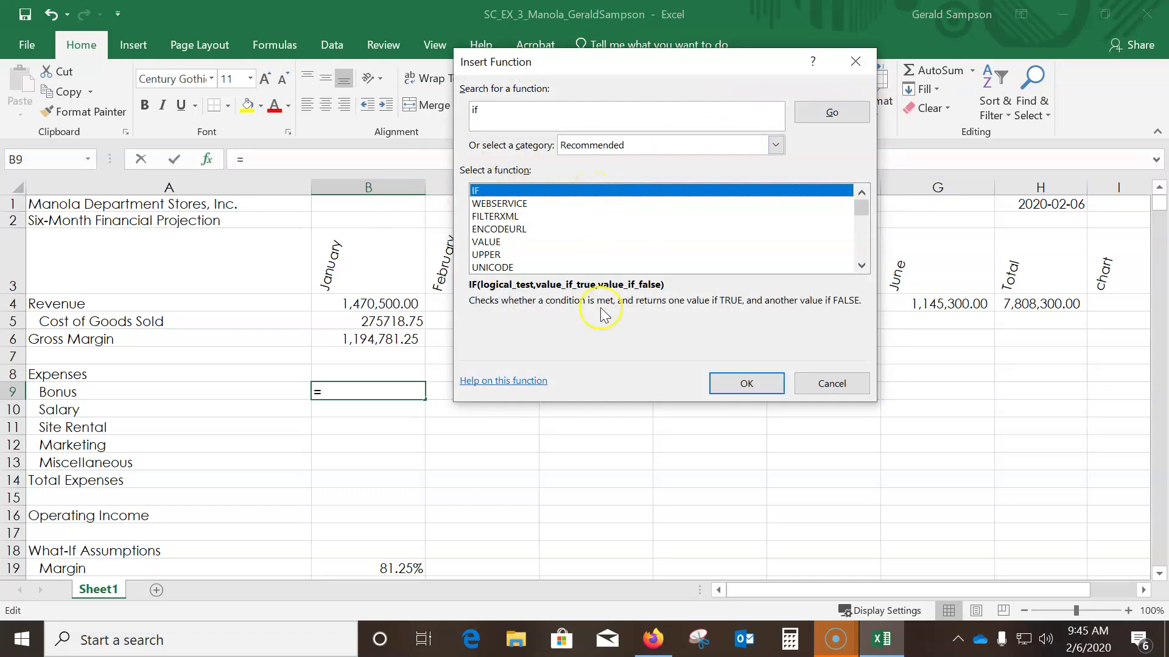
click(736, 383)
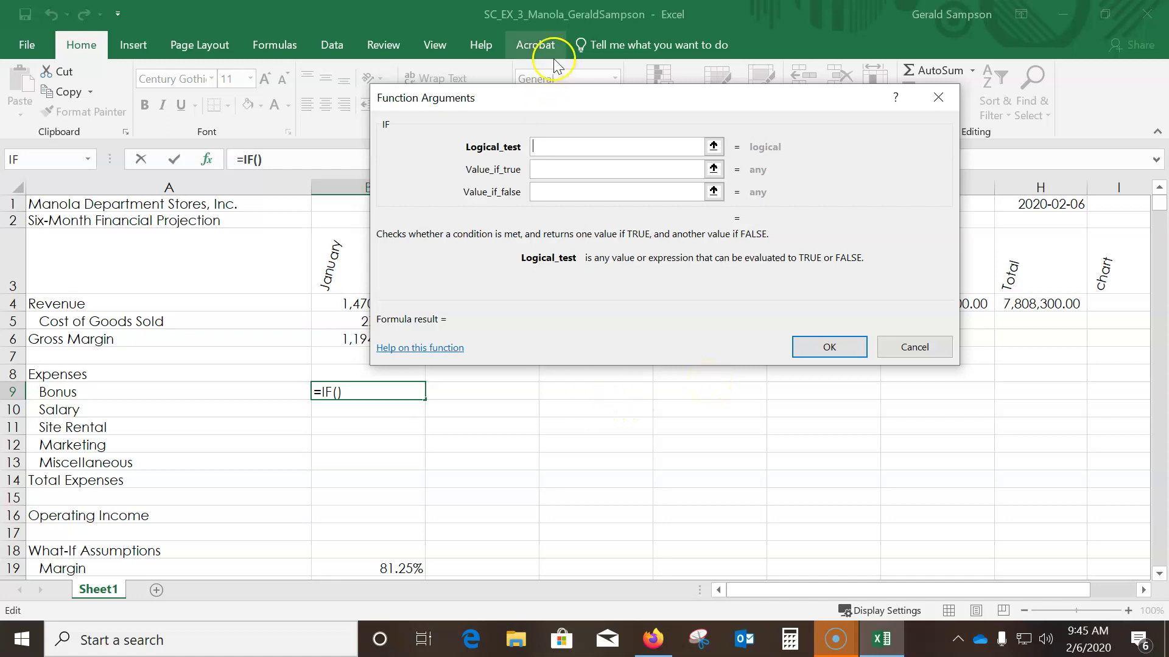
Complete the IF function with logical test B4>=$B$21, value if true $B$20 and value if false 0
text(b4)
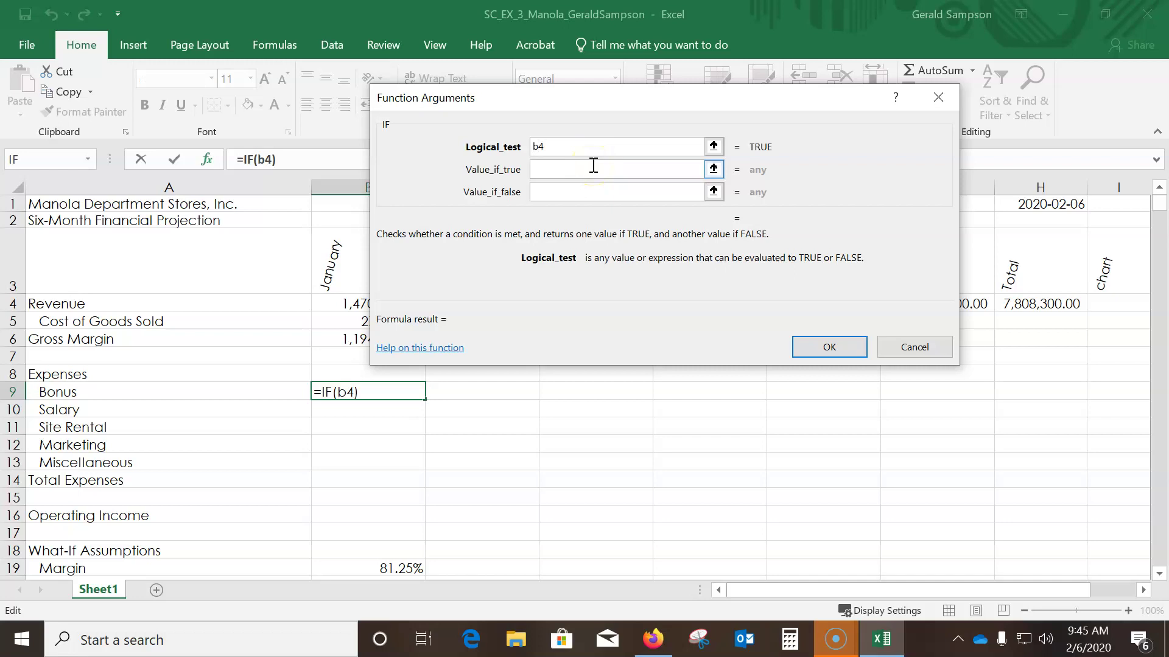
text(>=b21)
key(F4)
click(575, 146)
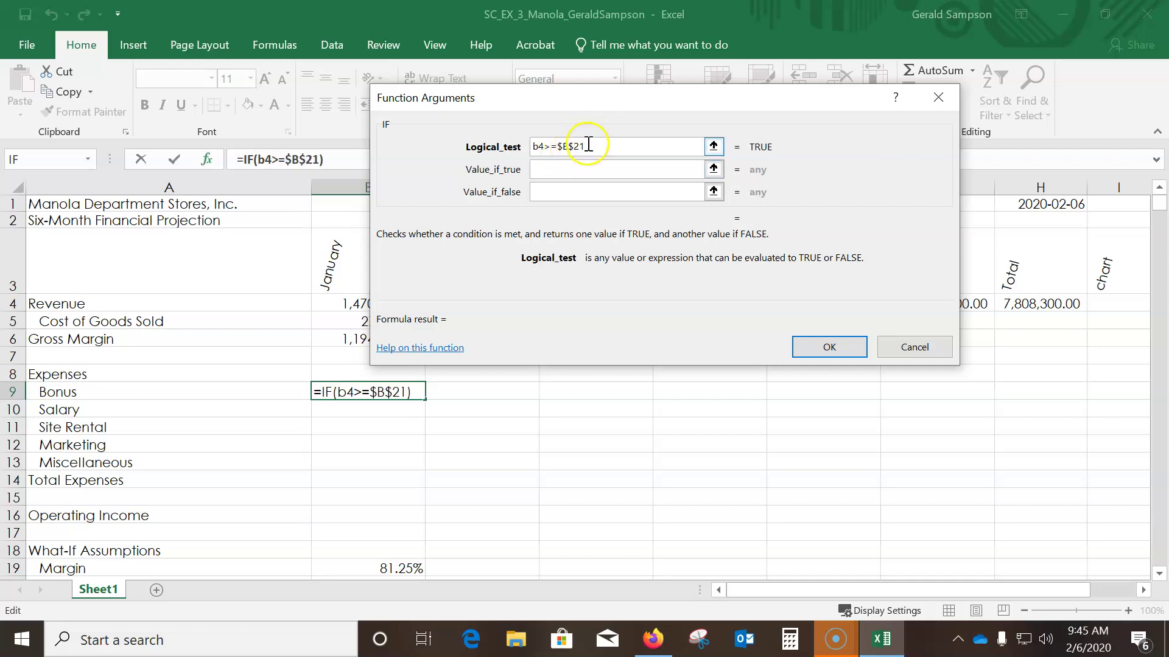
click(560, 170)
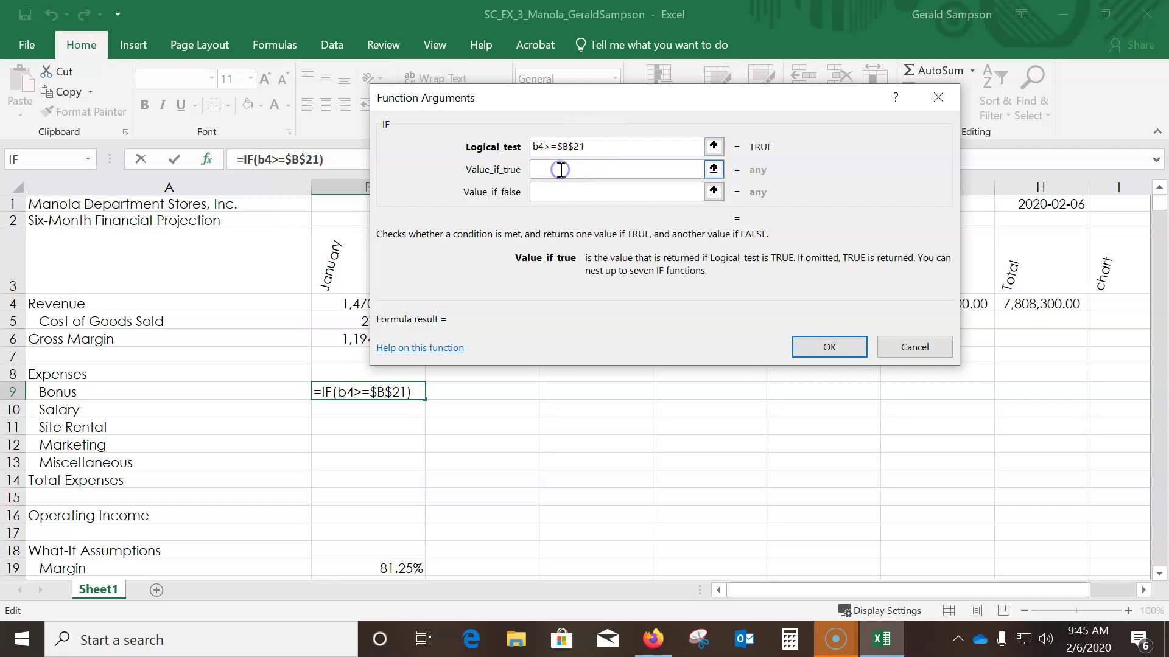
click(580, 168)
text(b20)
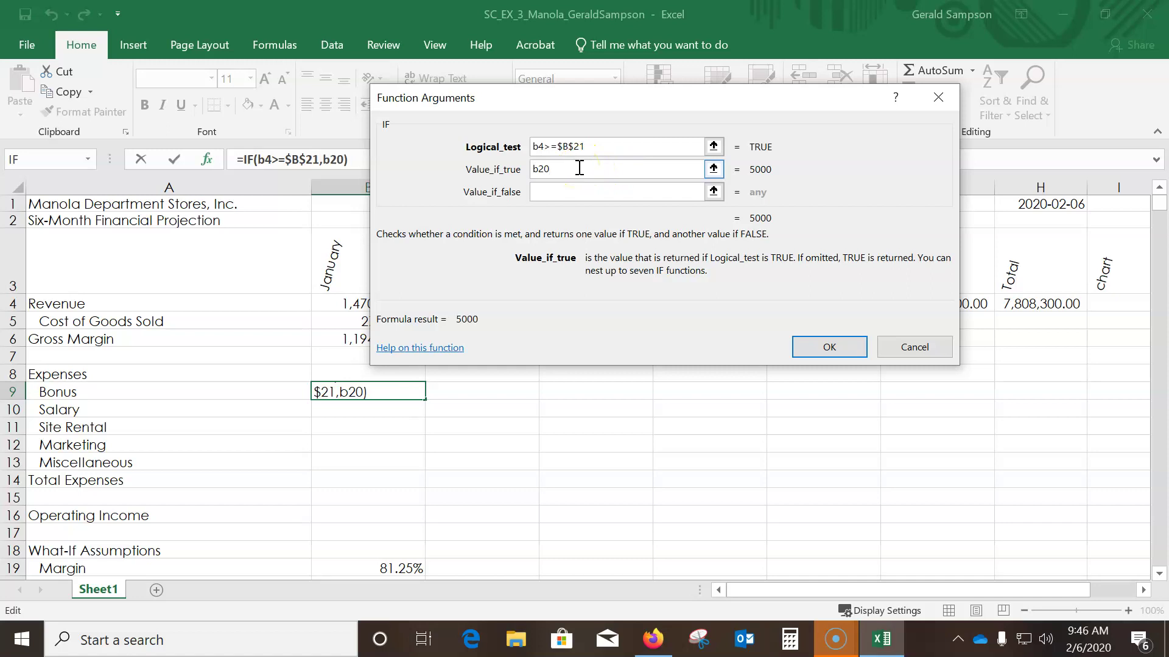
key(F4)
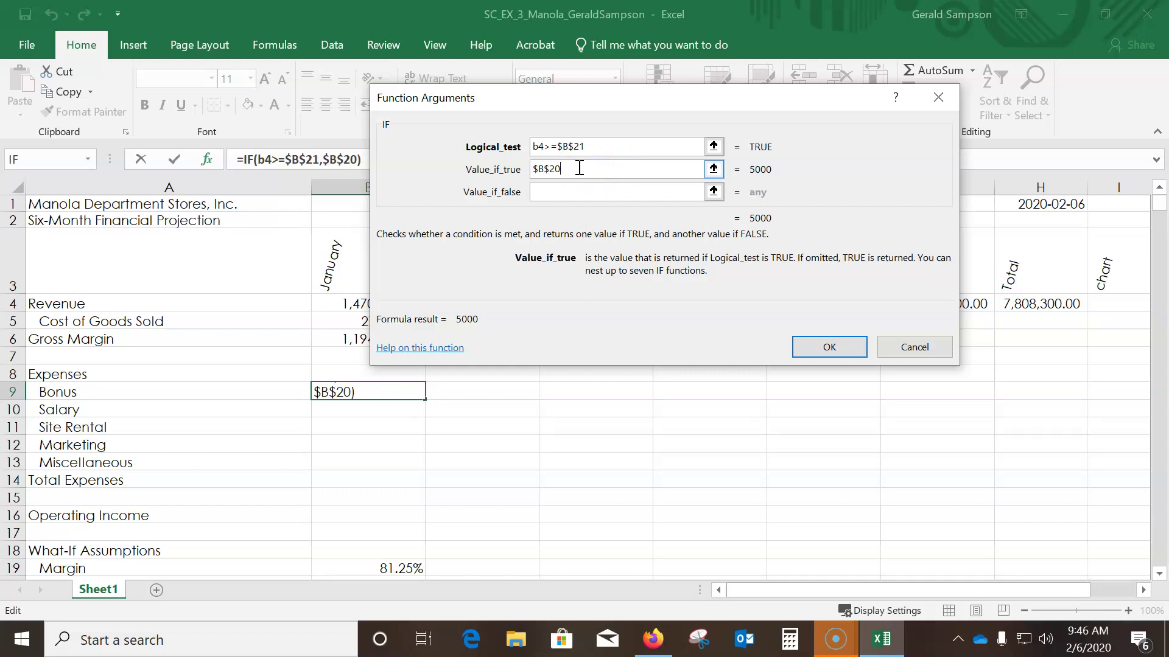
click(576, 194)
text(0)
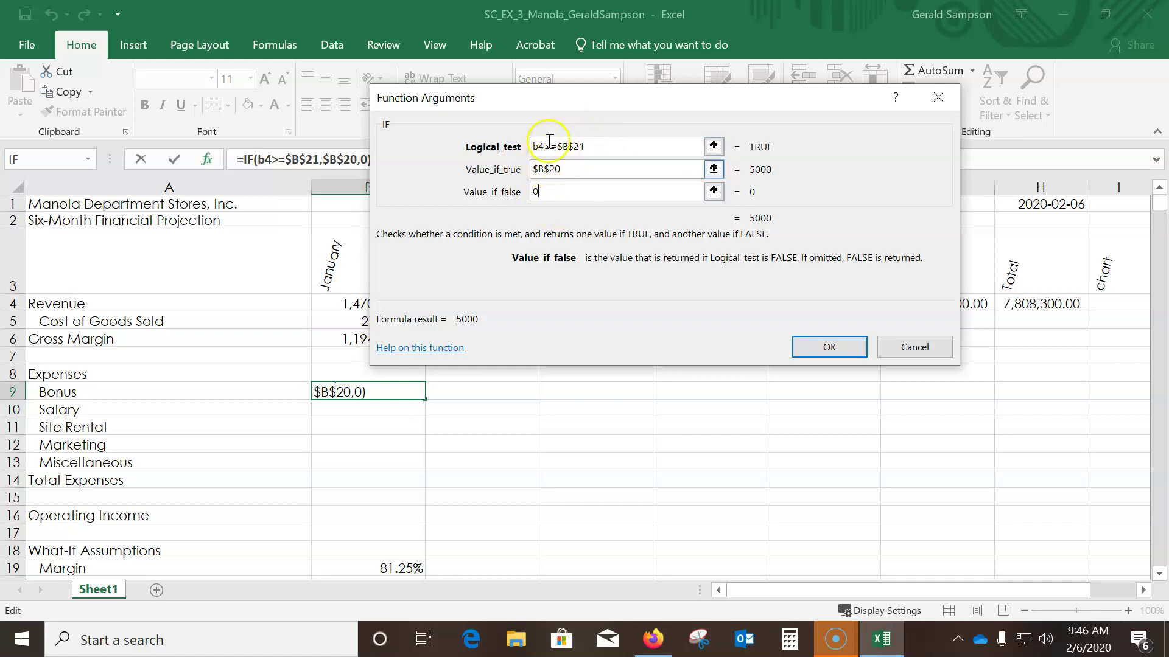
click(830, 347)
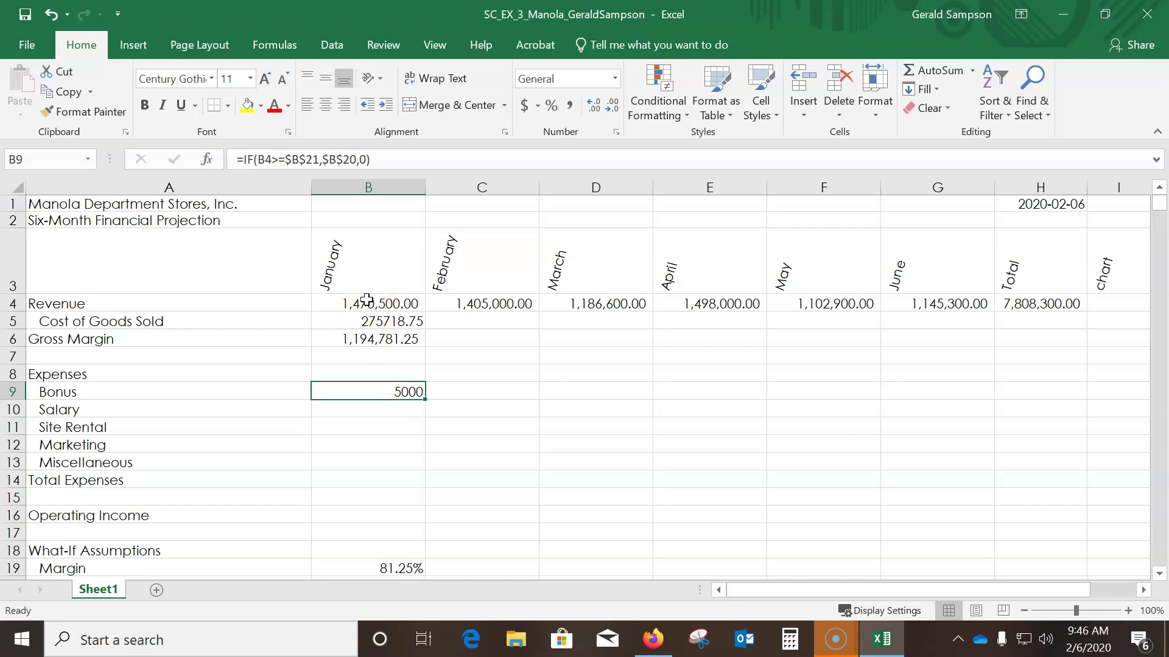
Enter the January Salary formula =B4*$B$22 in B10, with an absolute reference to the salary assumption
scroll(375, 405, down, 3)
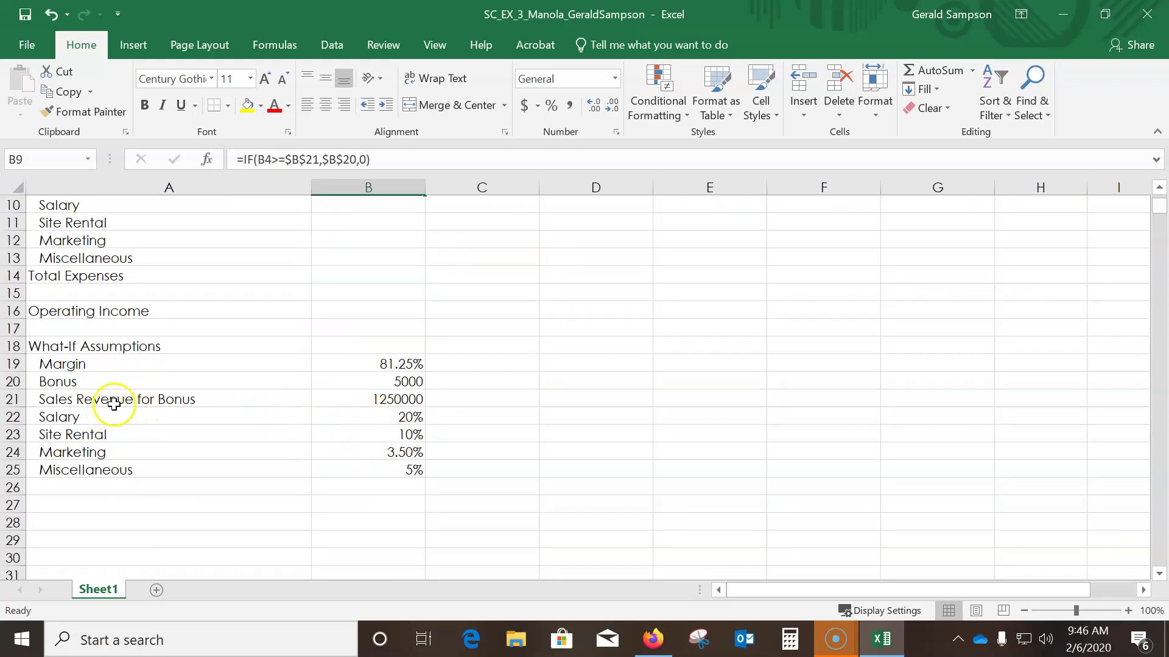
scroll(380, 268, up, 3)
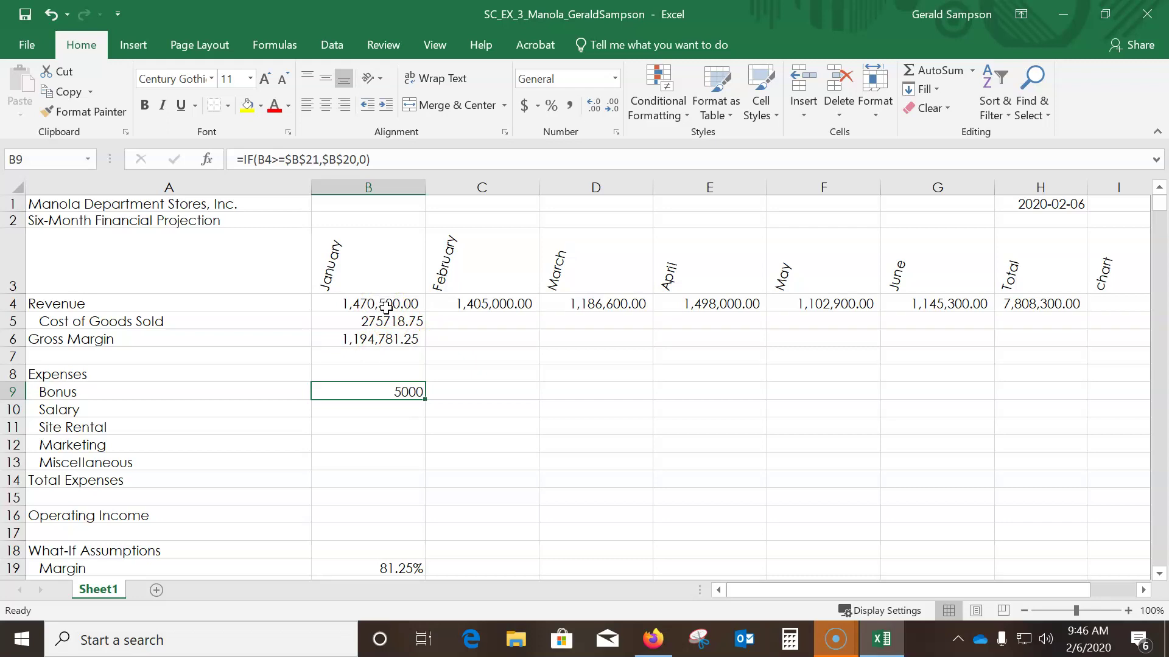
click(347, 415)
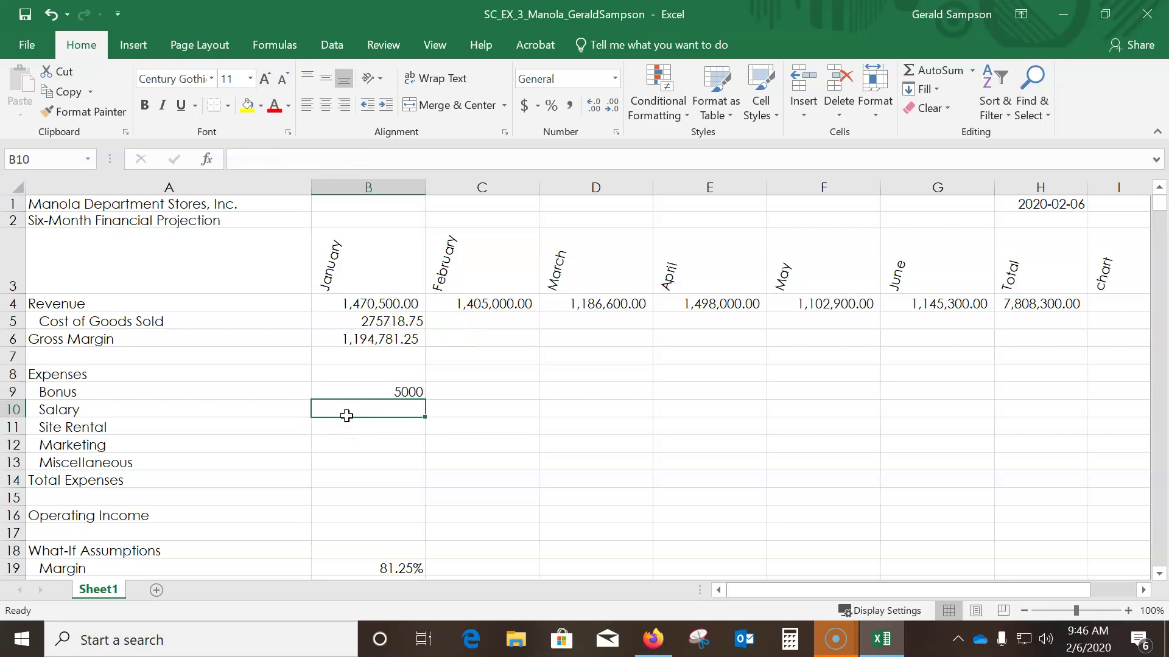
text(=)
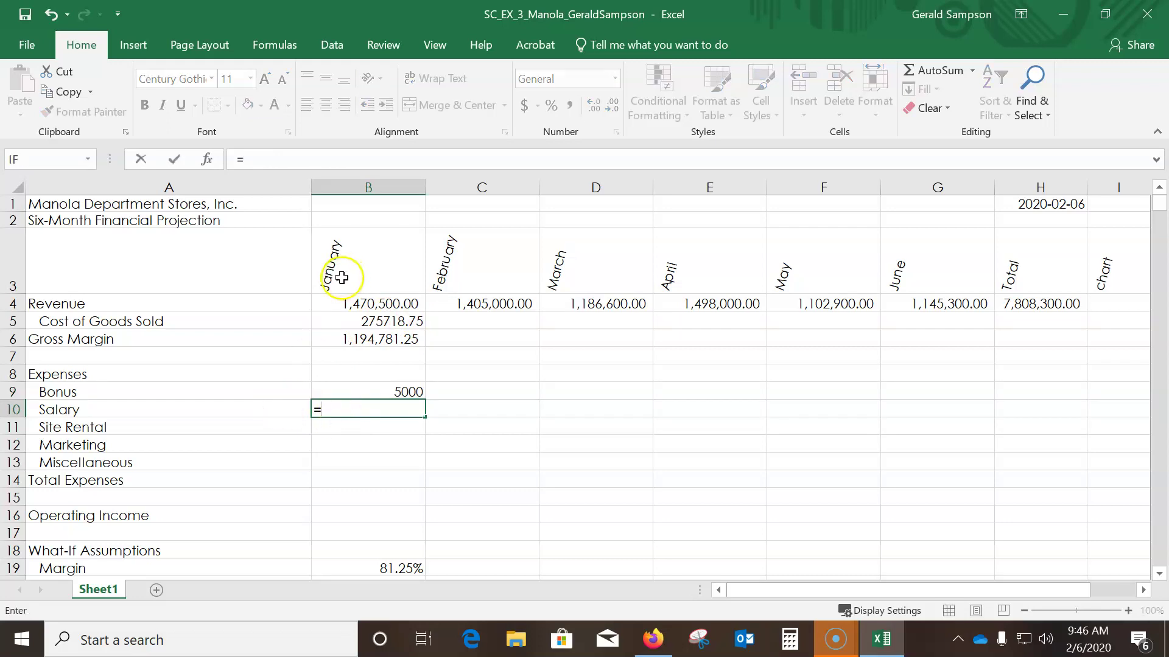
click(332, 299)
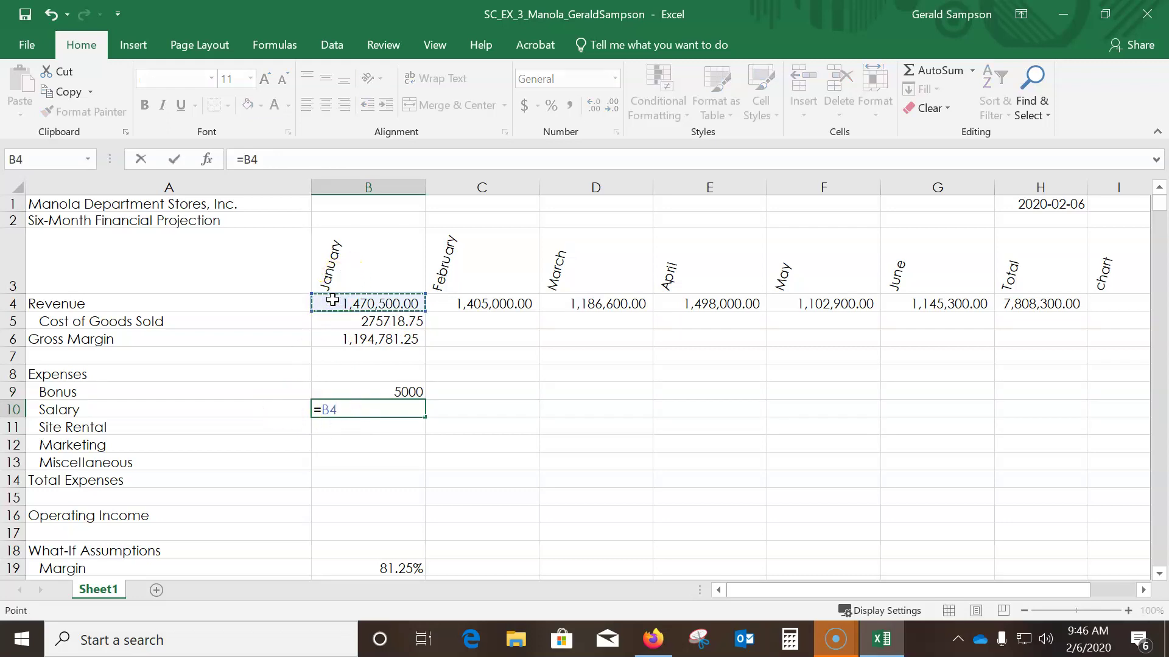
text(*b)
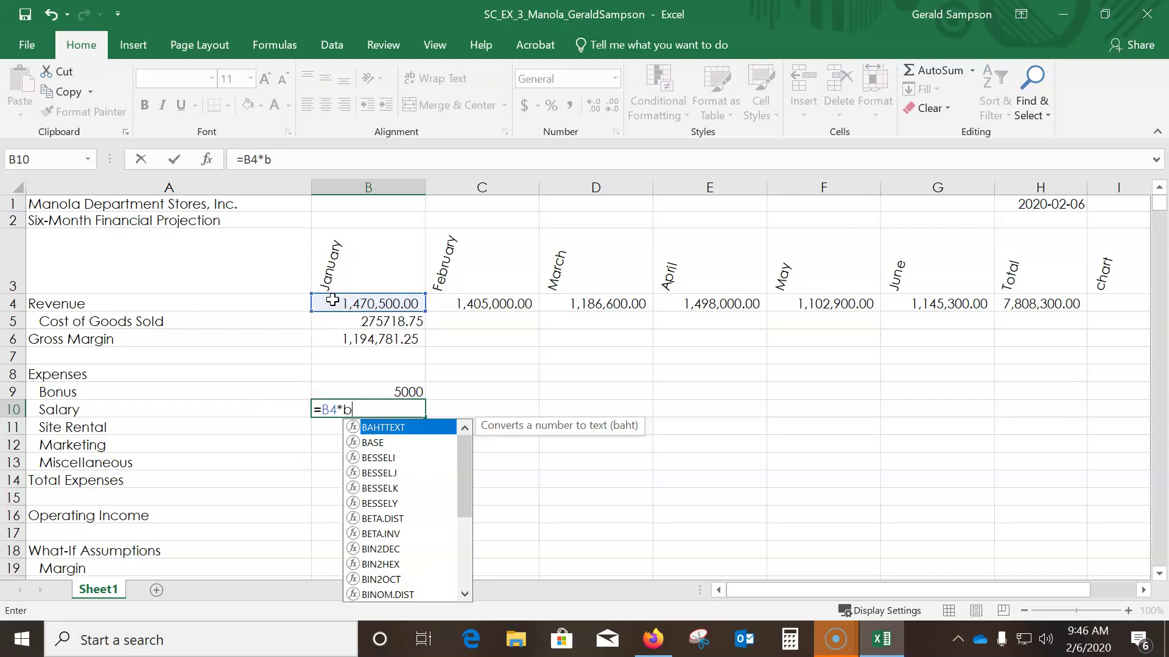
text(22)
key(F4)
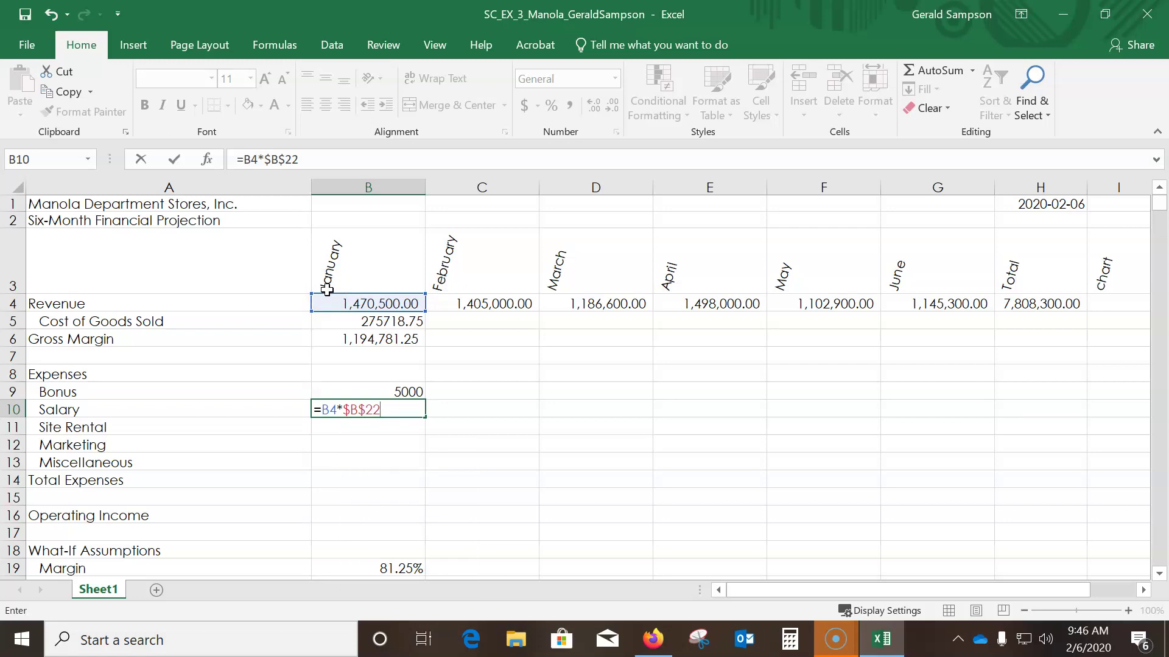
key(Return)
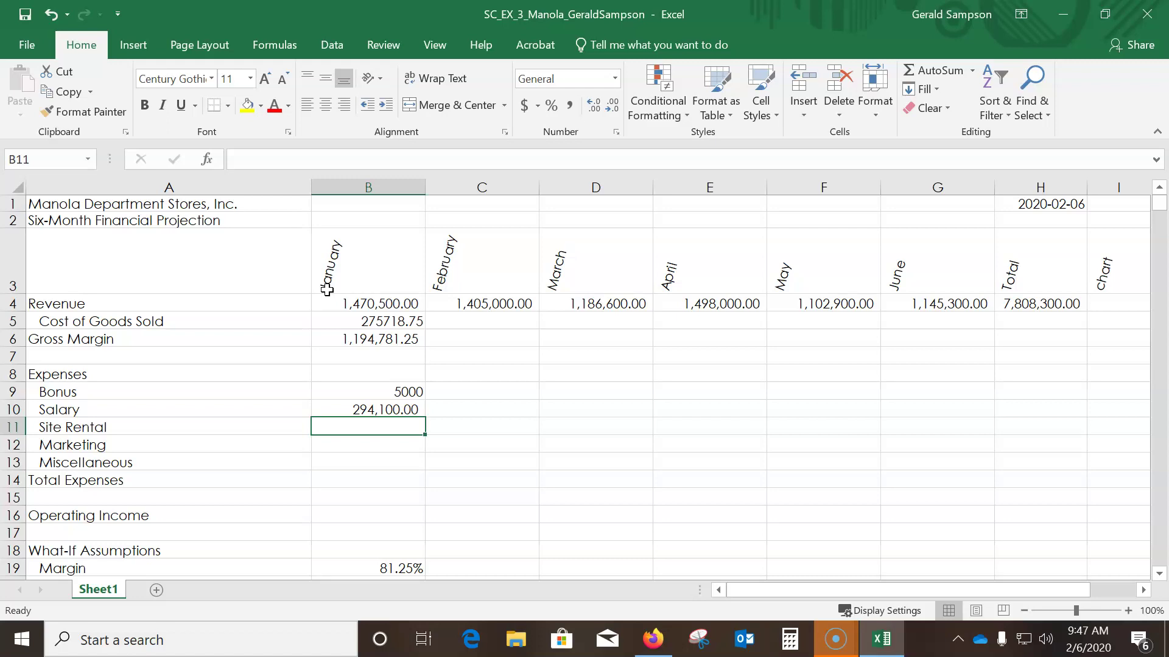
Enter the January Site Rental formula =B4*$B$23 in B11, with an absolute reference to the site rental assumption
text(=)
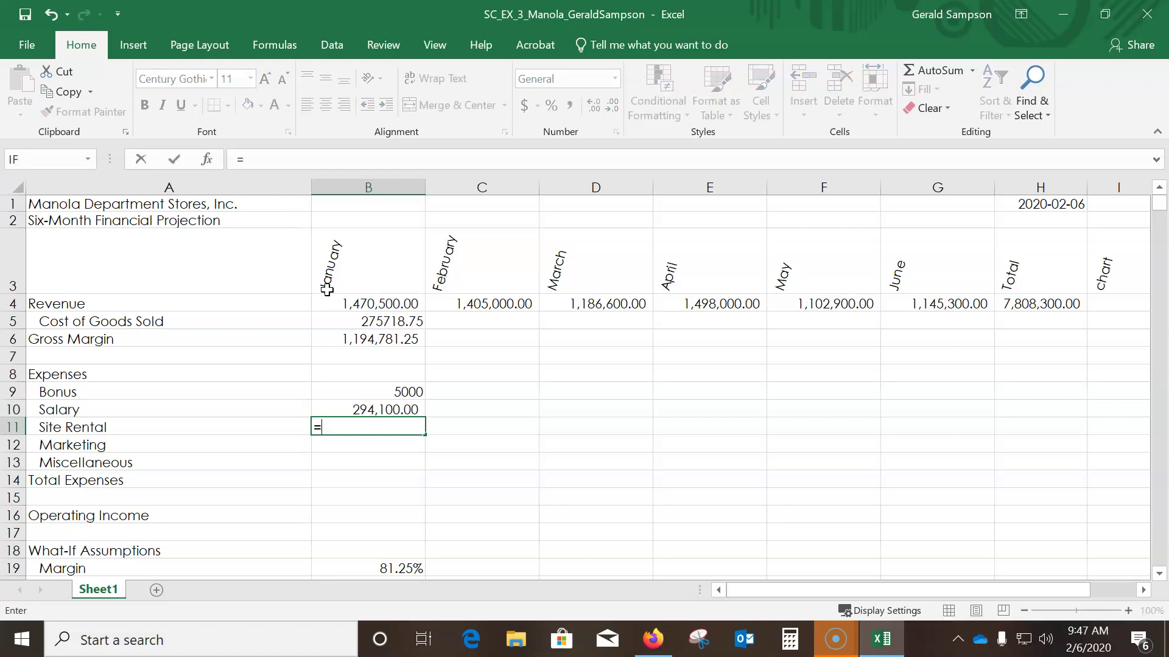
click(386, 303)
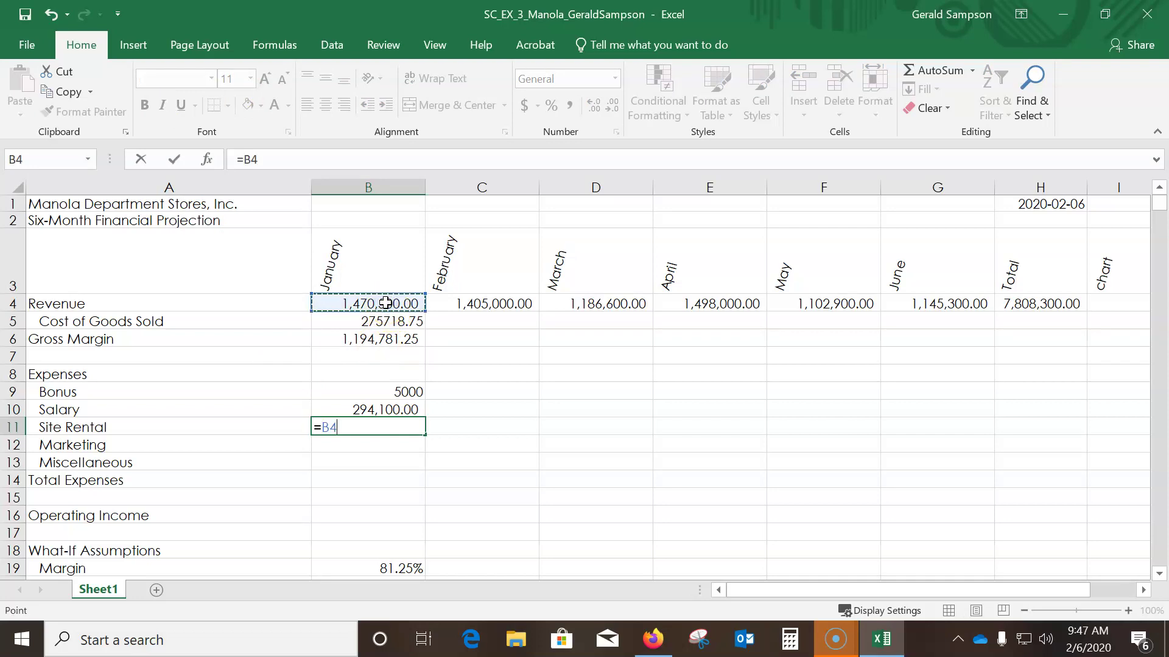
text(*)
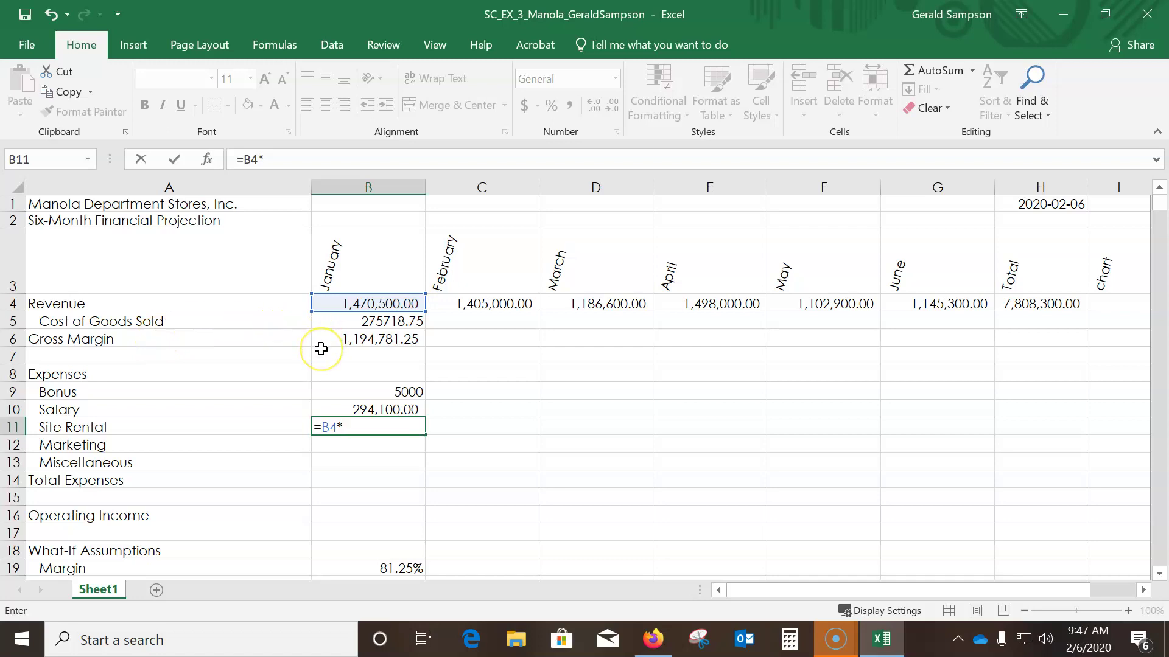
text($B$23)
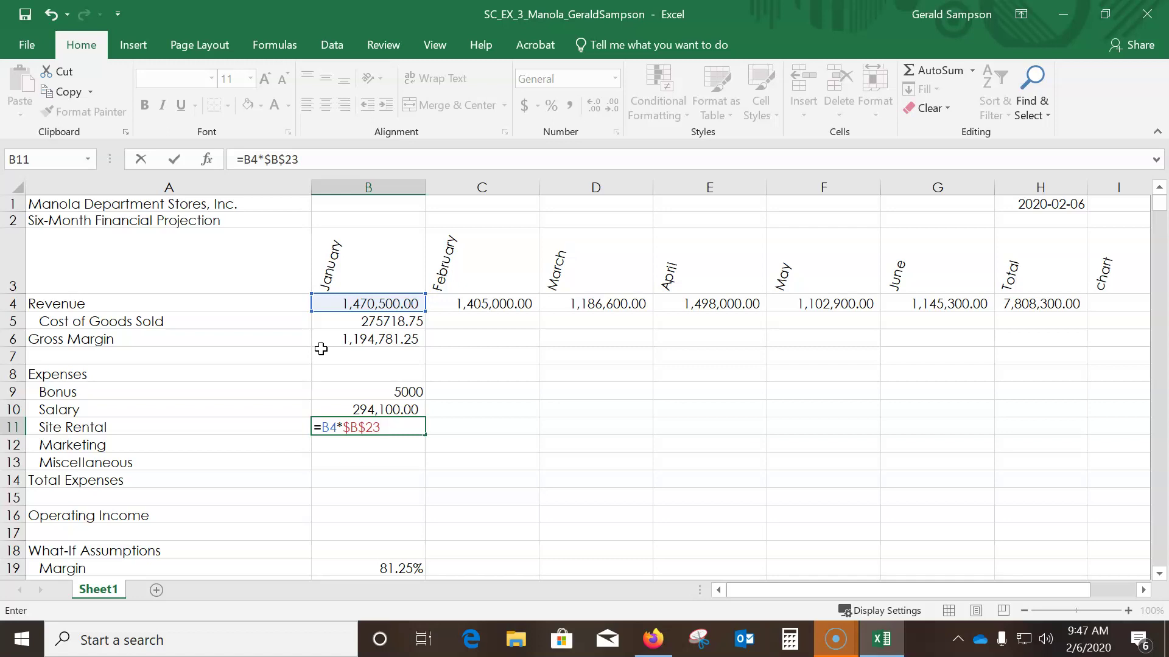
key(Return)
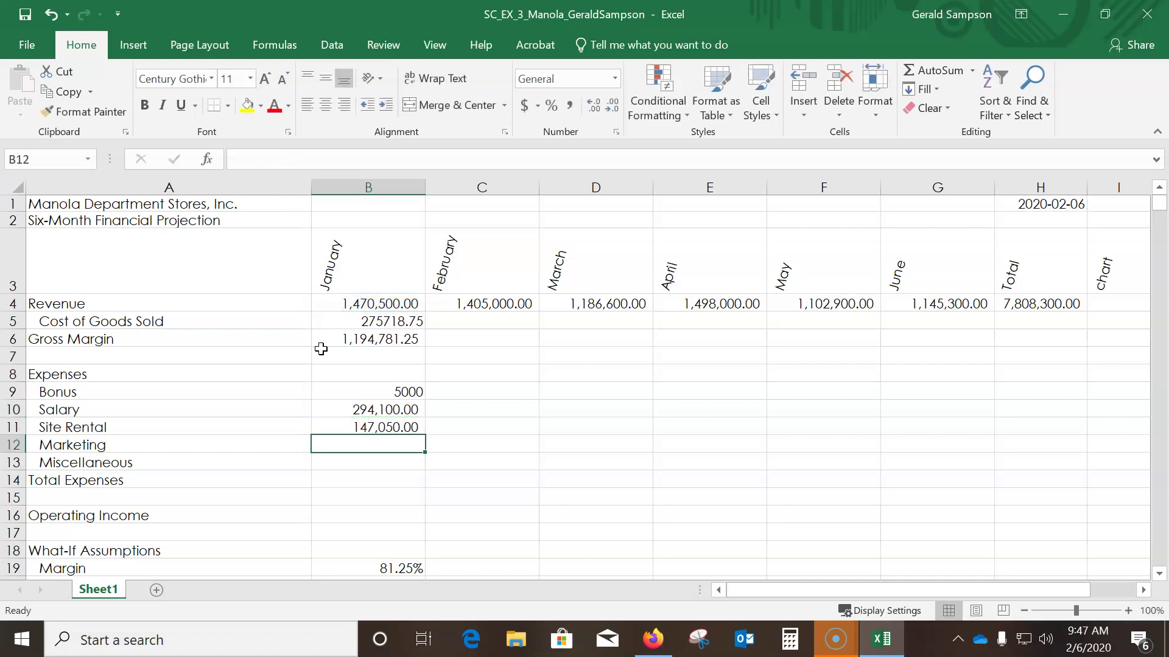
Enter the January Marketing formula =B4*$B$24 in B12, with an absolute reference to the marketing assumption
text(=)
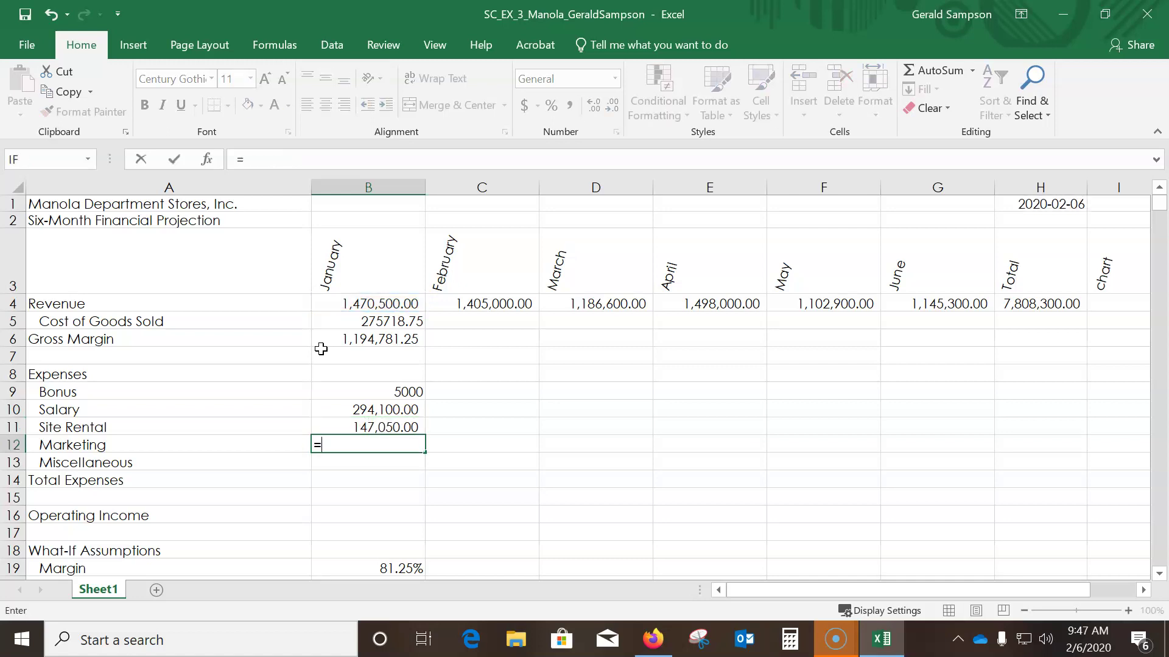
text(b4)
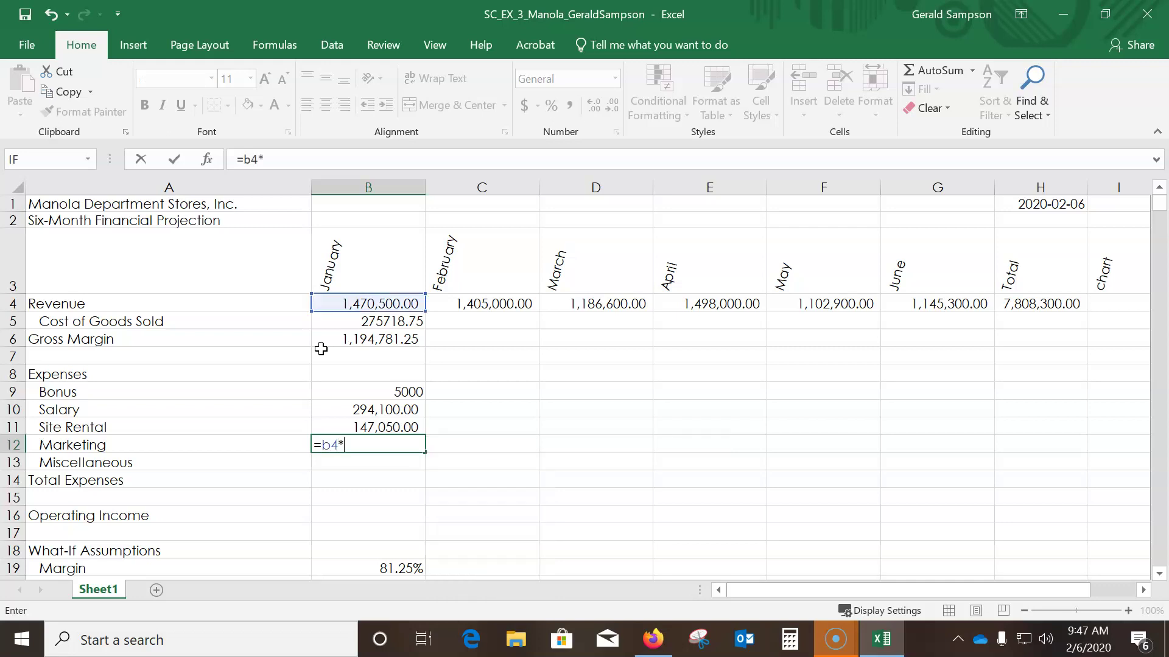
text(*b)
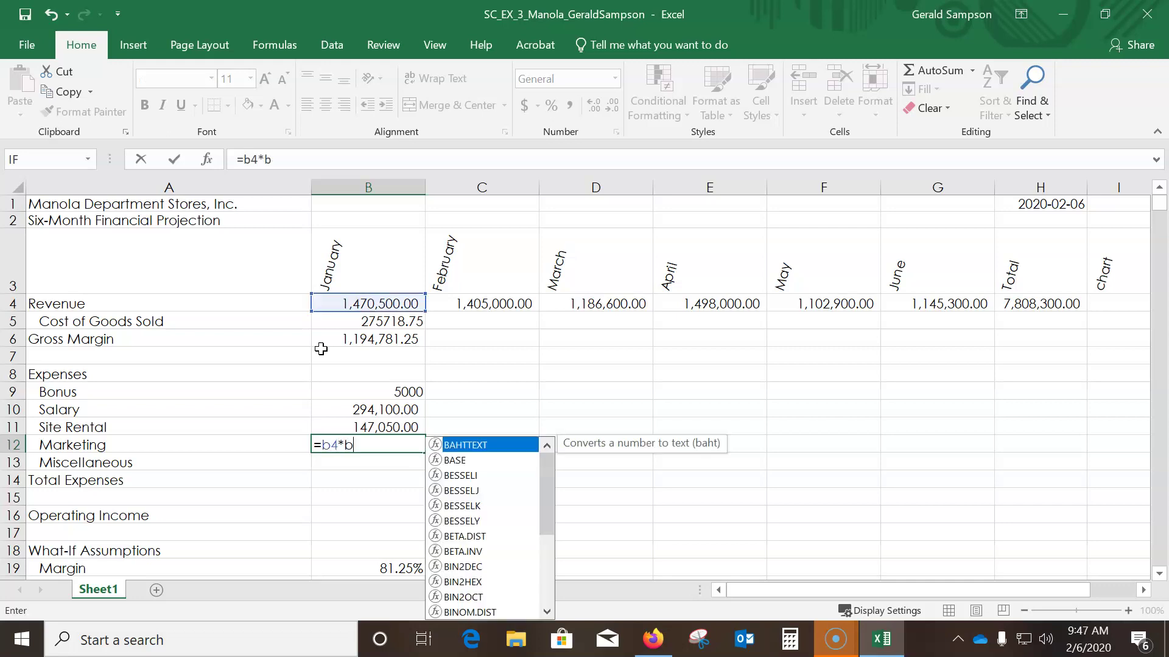
text(24)
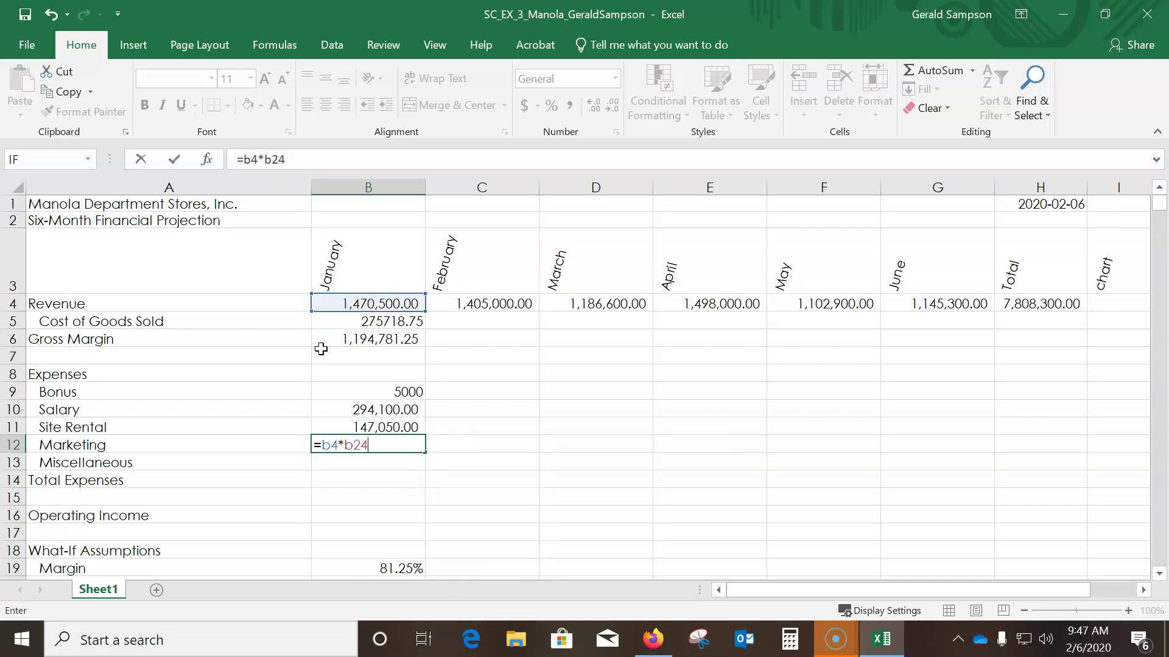
key(F4)
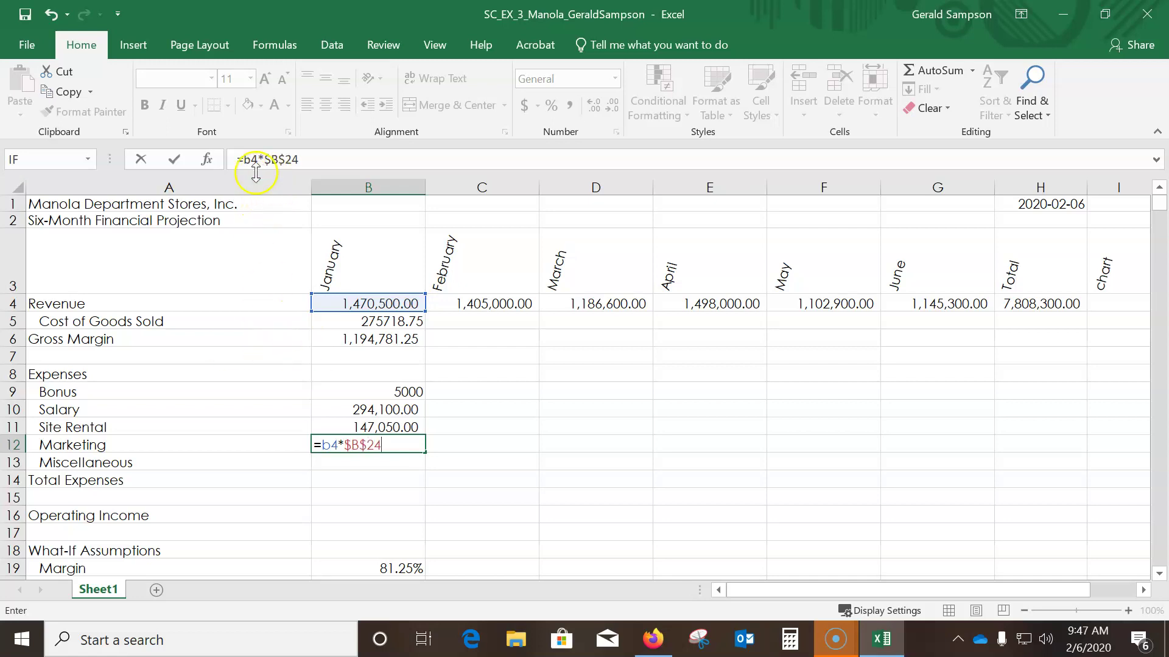
click(181, 164)
Enter the January Miscellaneous formula =B4*$B$25 in B13, with an absolute reference to the miscellaneous assumption
click(393, 466)
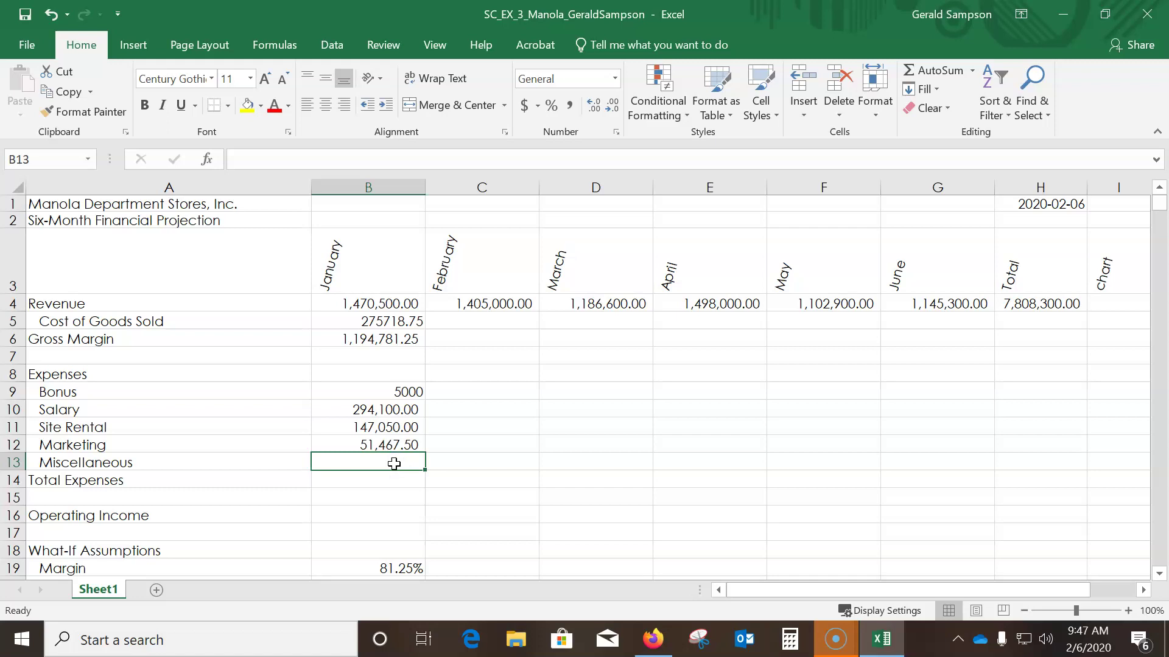
text(=)
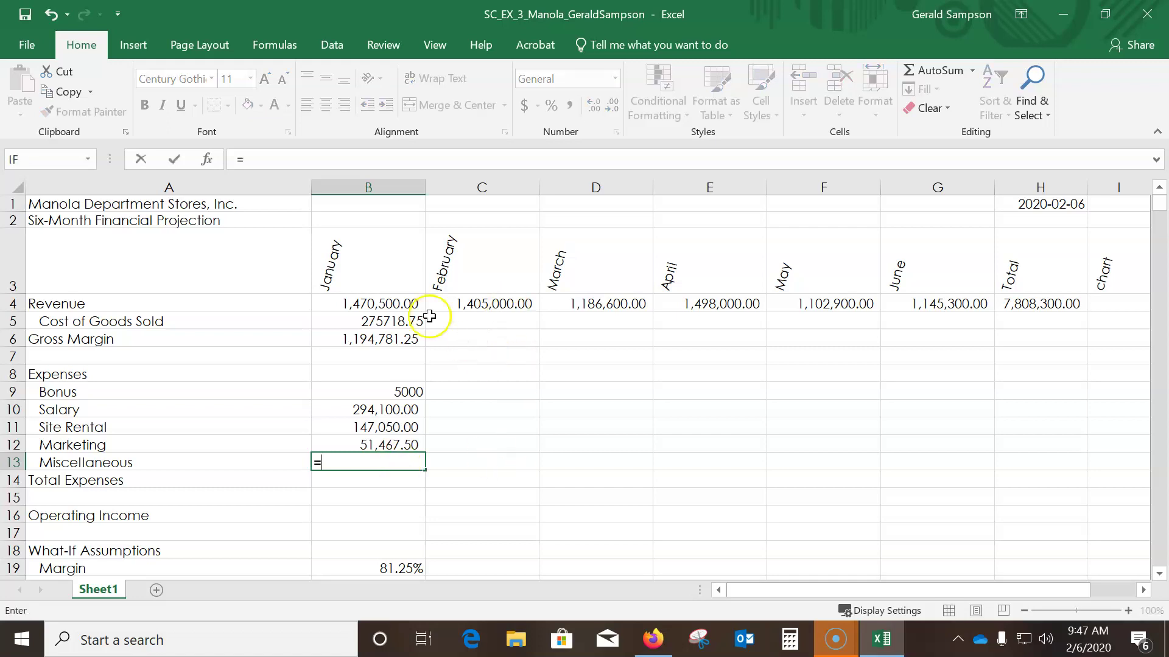
click(398, 304)
text(*)
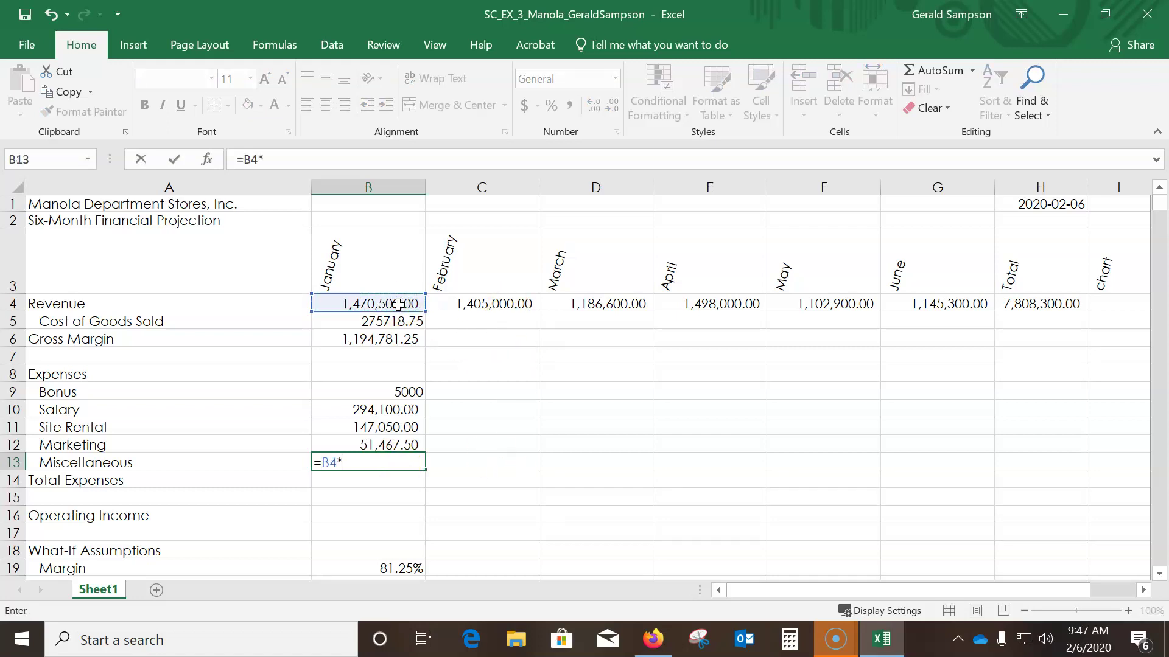
text(b)
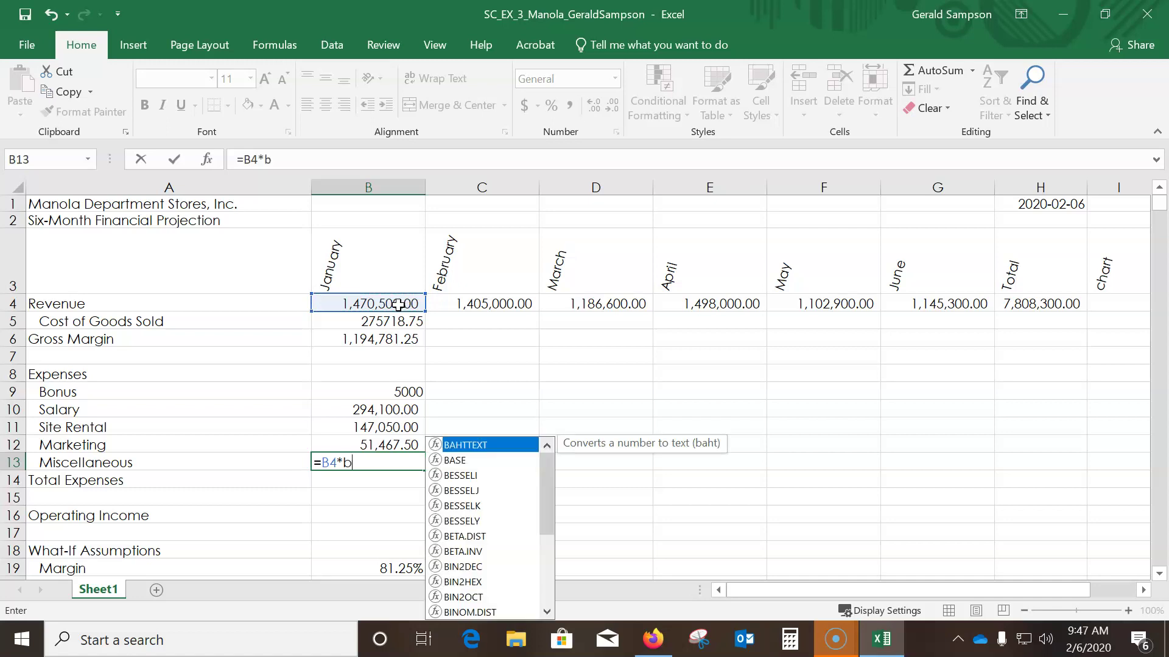
text(25)
key(F4)
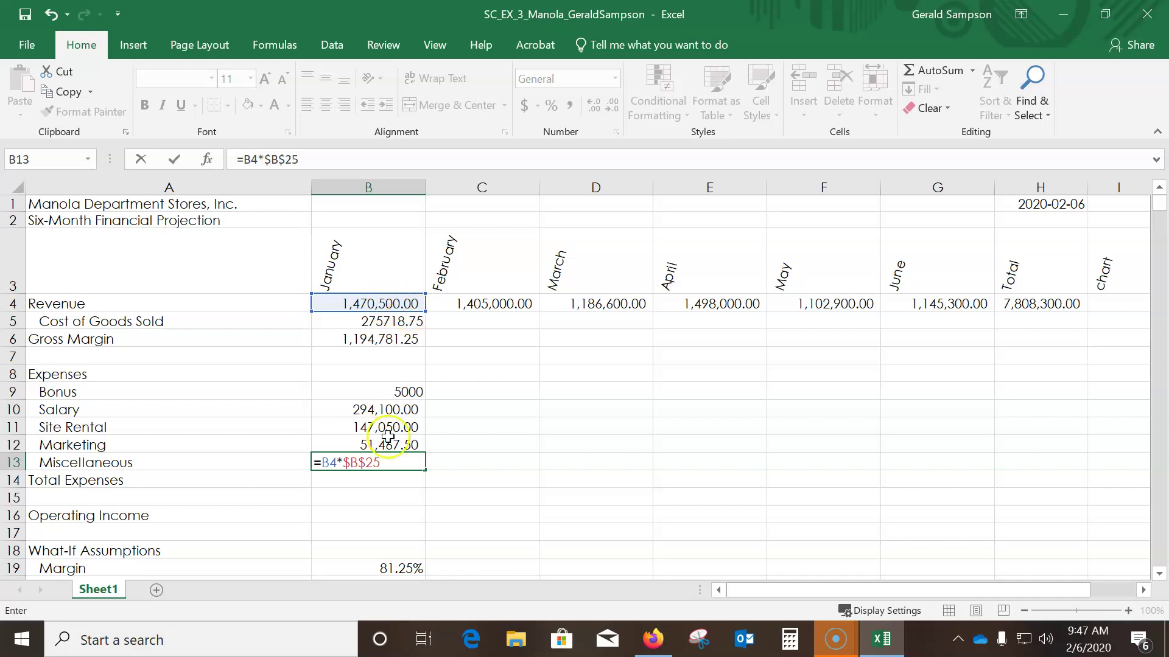
Total the January expenses in B14 with AutoSum over B9:B13
click(395, 481)
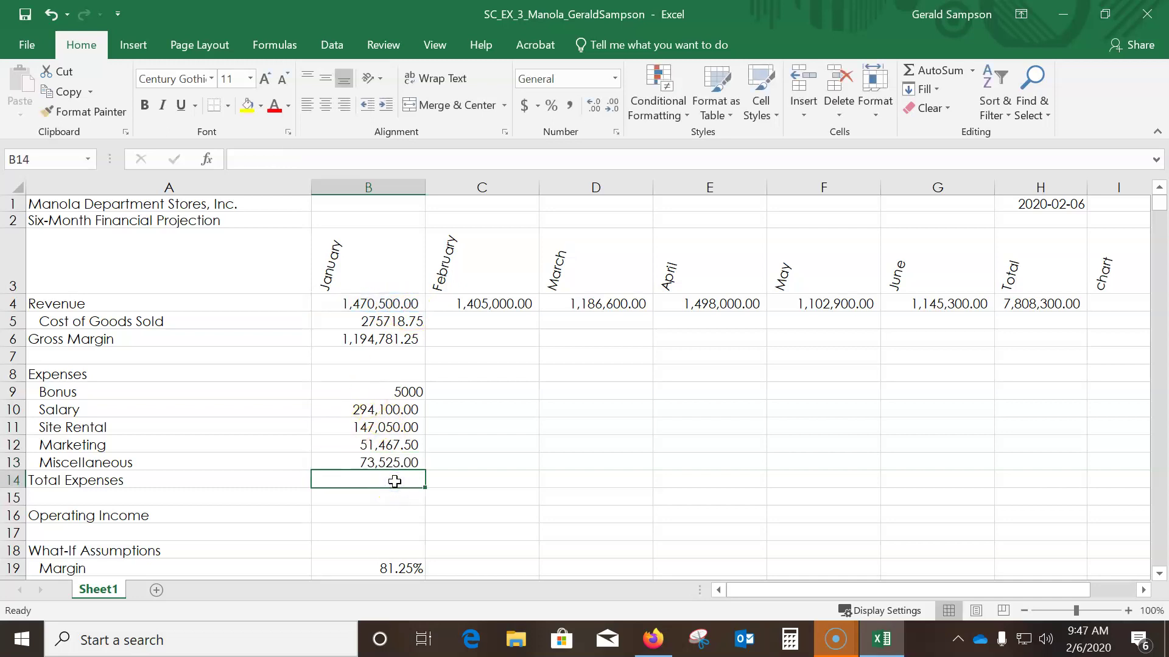
click(931, 70)
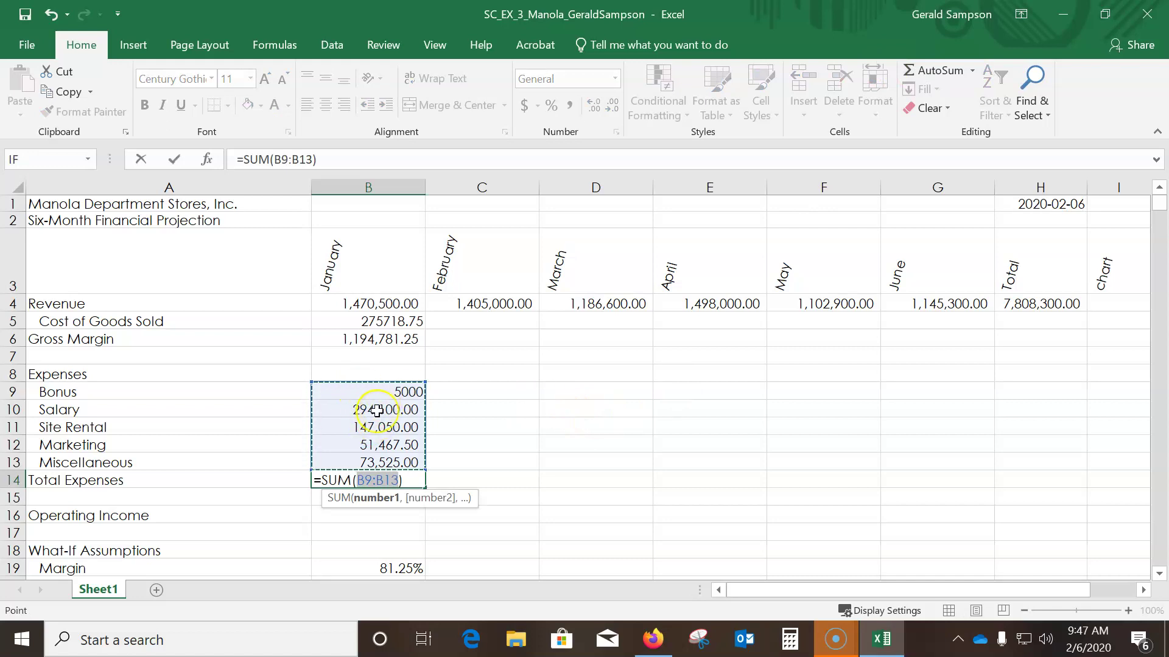
click(174, 159)
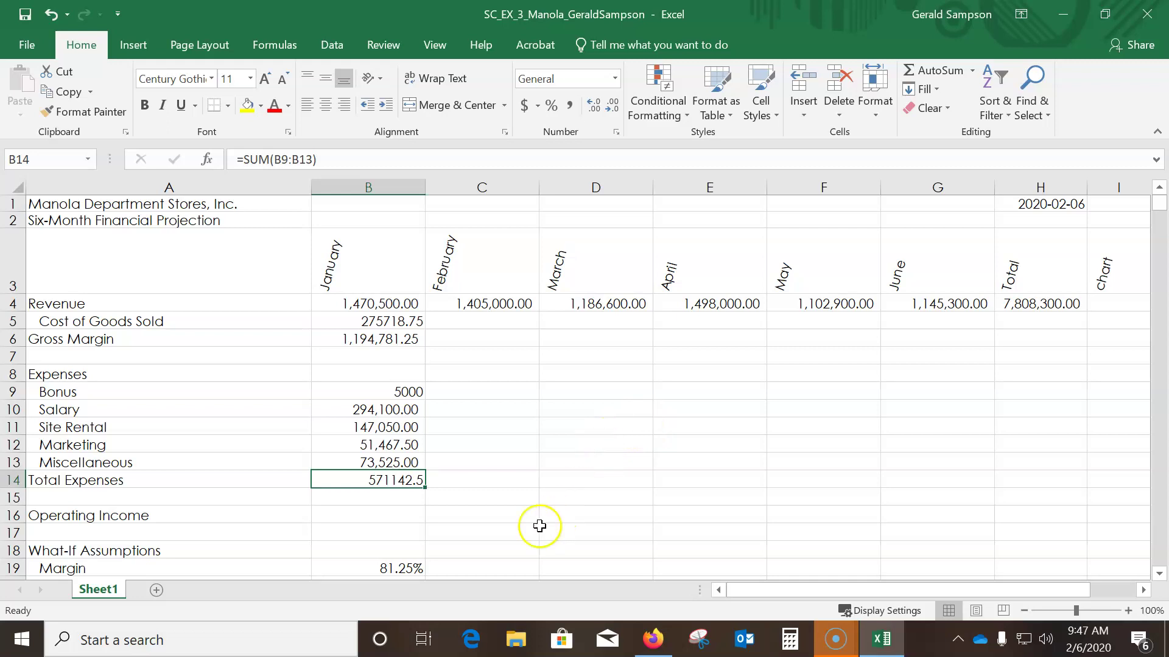
Enter the January Operating Income formula =B6-B14 in B16
click(372, 511)
text(=b)
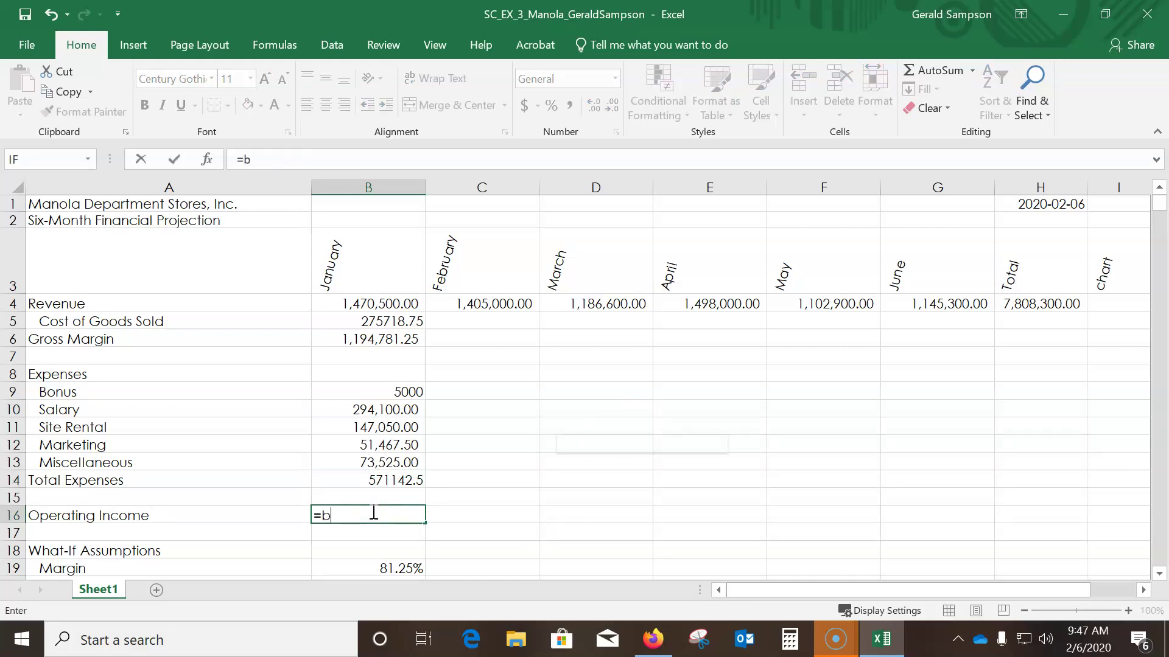
text(6-b14)
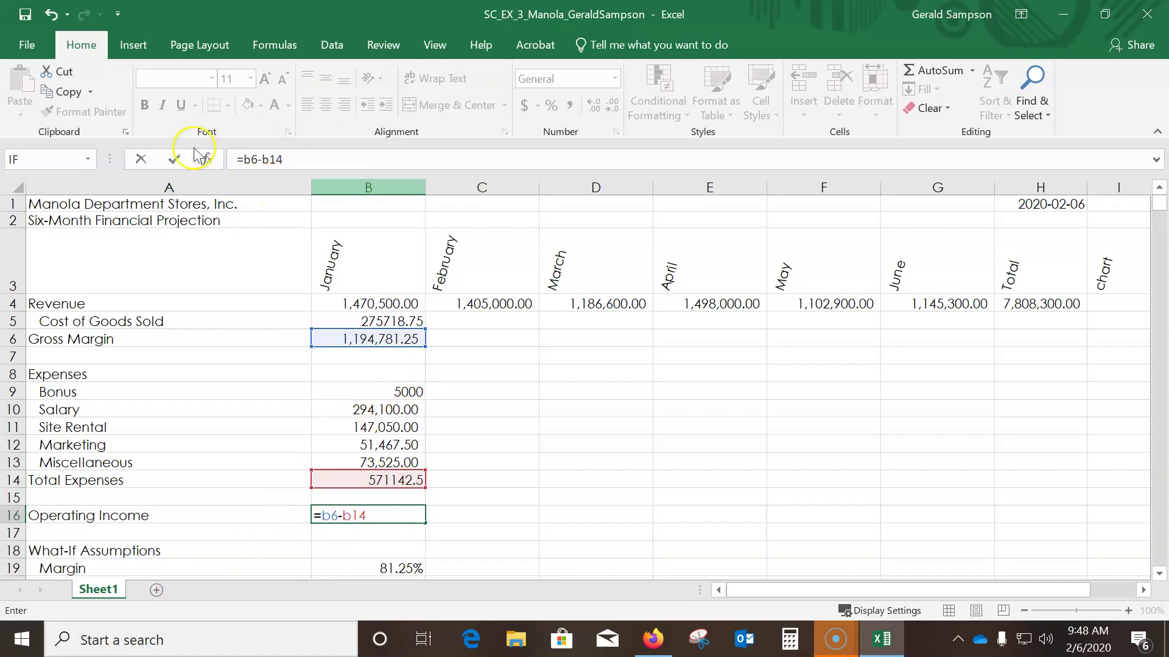
click(174, 159)
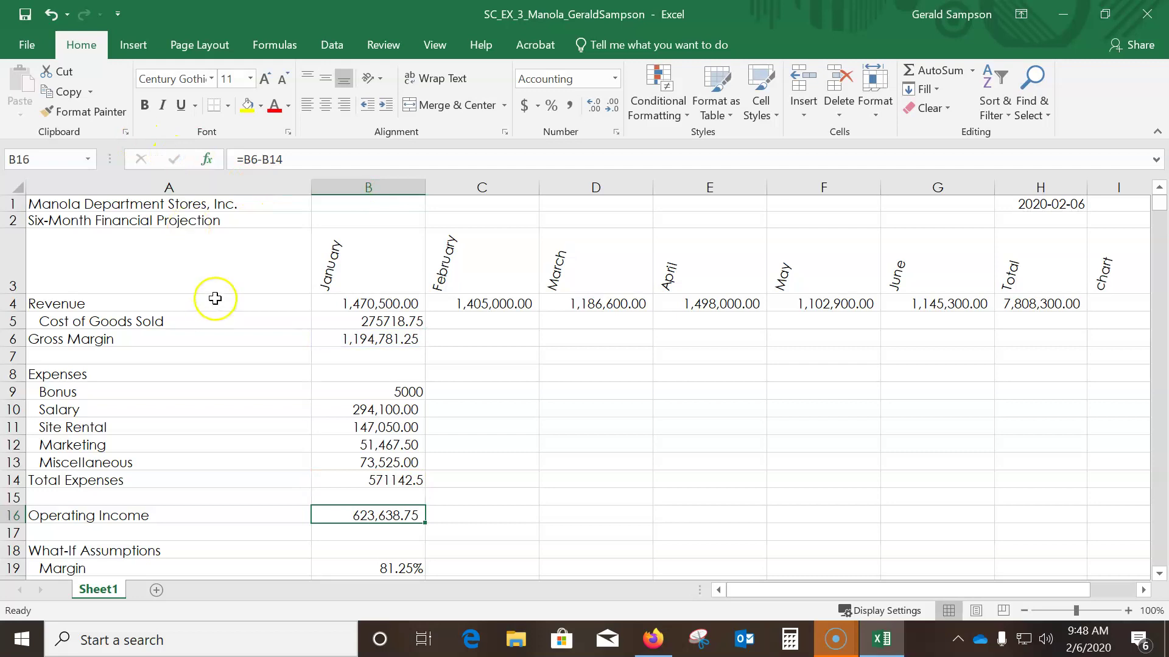
Fill the January formulas in B5:B16 across to June in column G, then deselect the range
drag(372, 321, 954, 525)
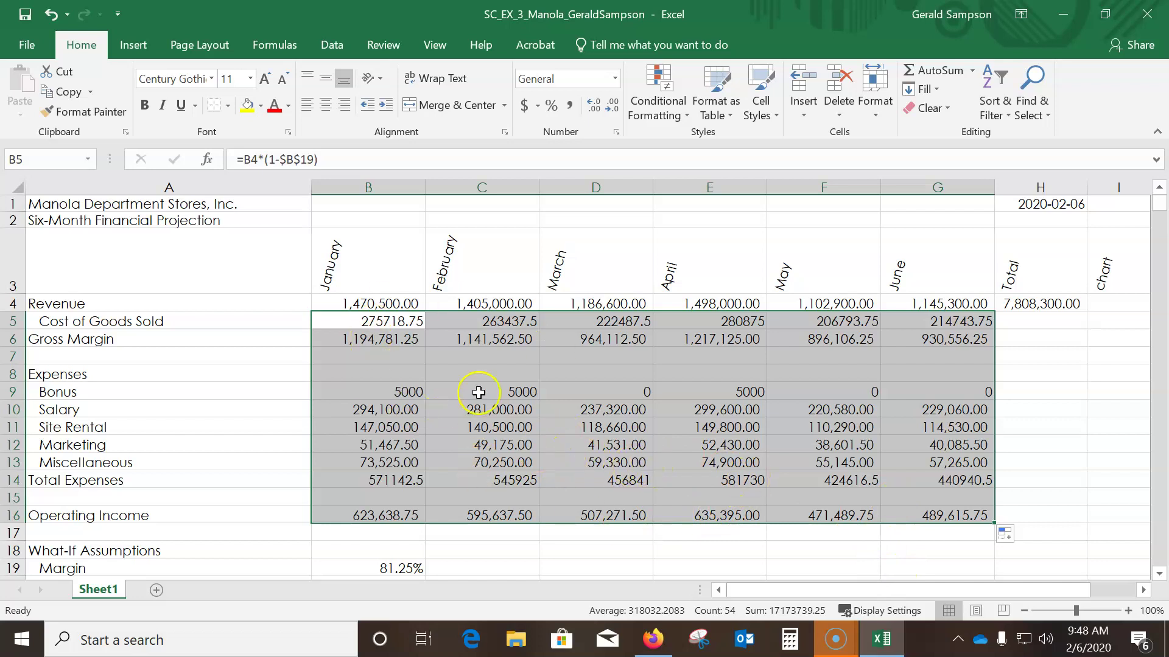
click(253, 308)
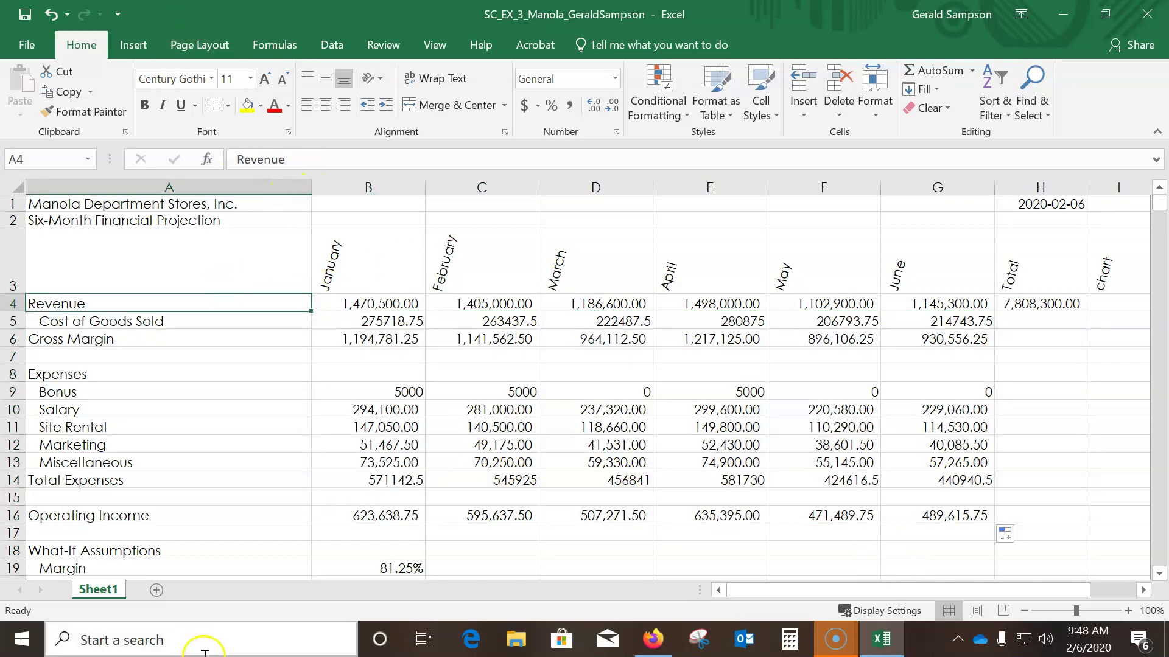
click(25, 641)
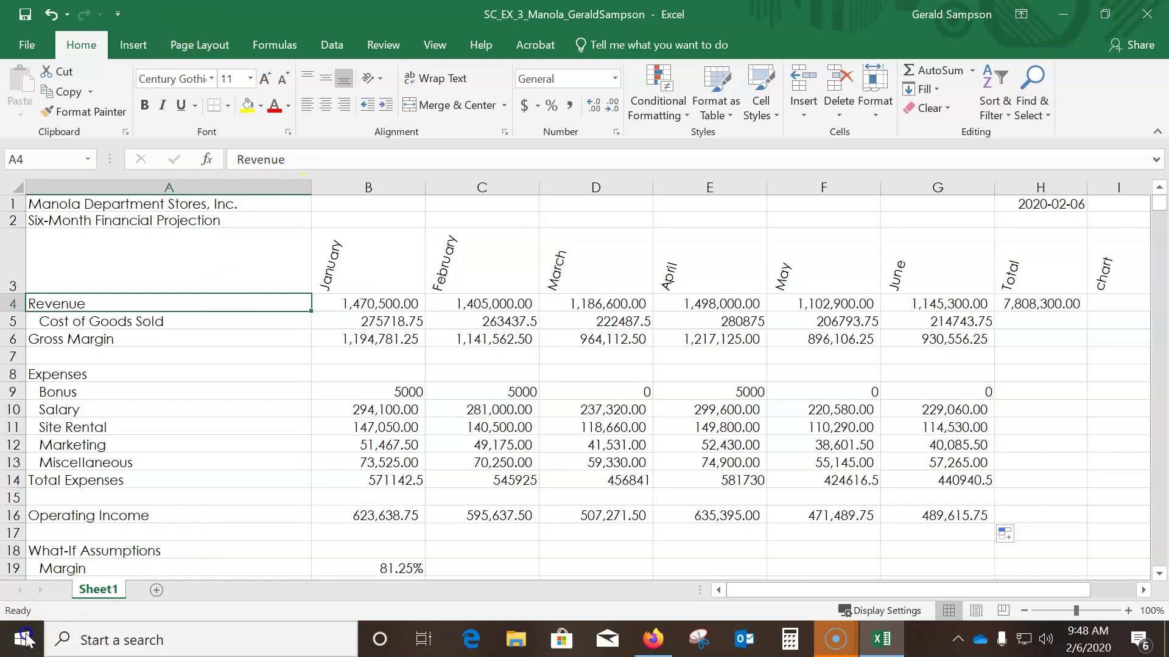